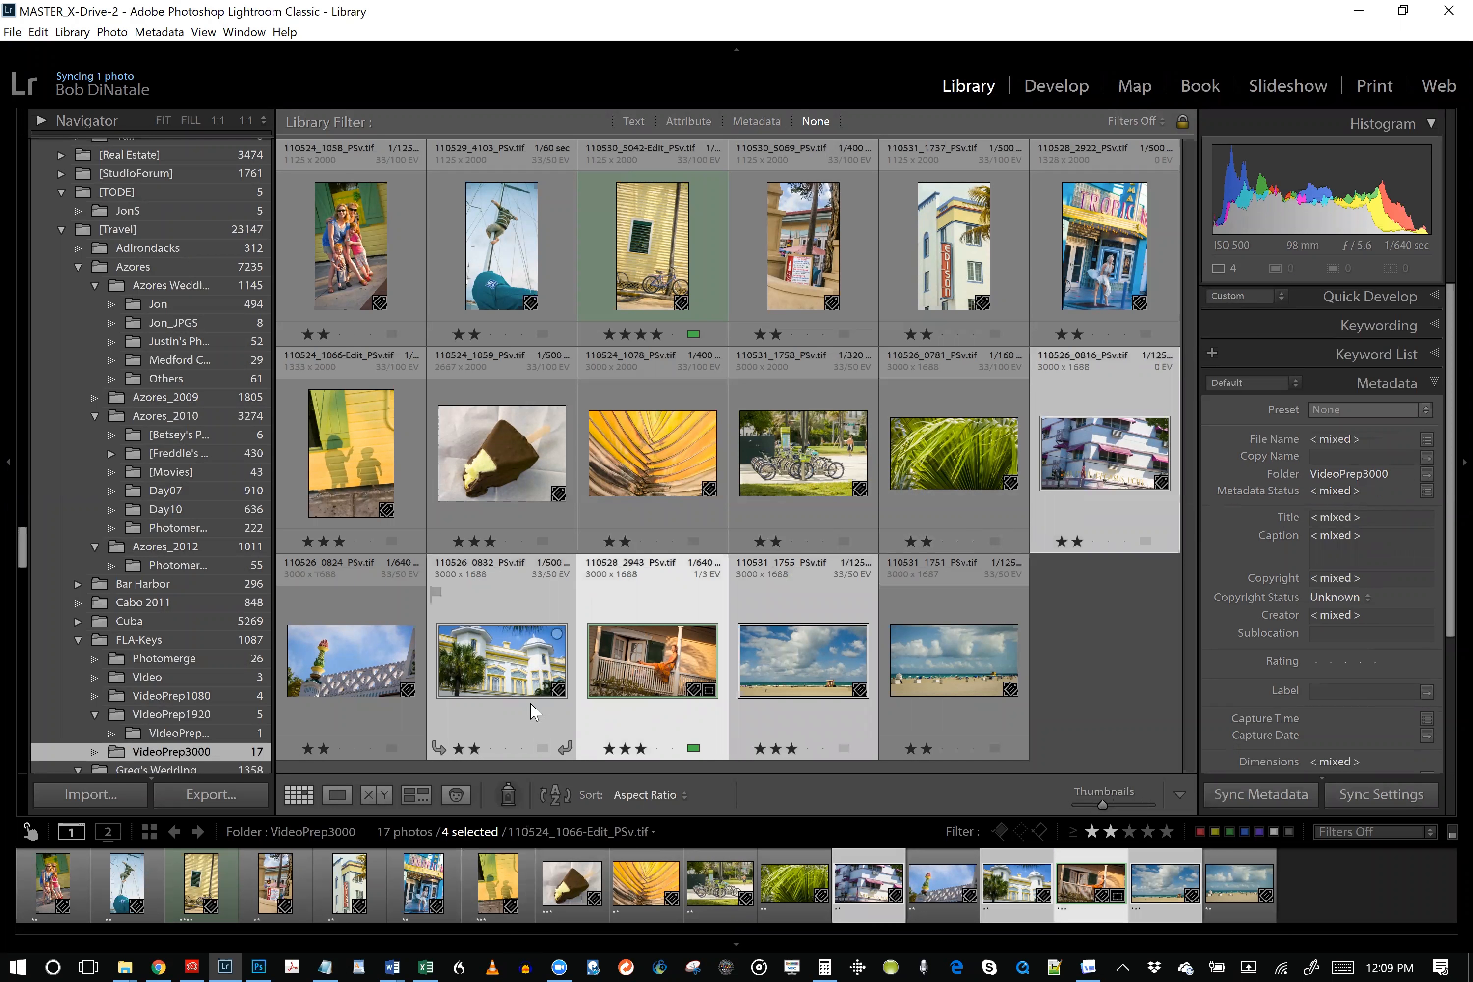
# Open the four selected photos from the VideoPrep3000 folder as layers of one document in Photoshop
pyautogui.moveTo(510, 646)
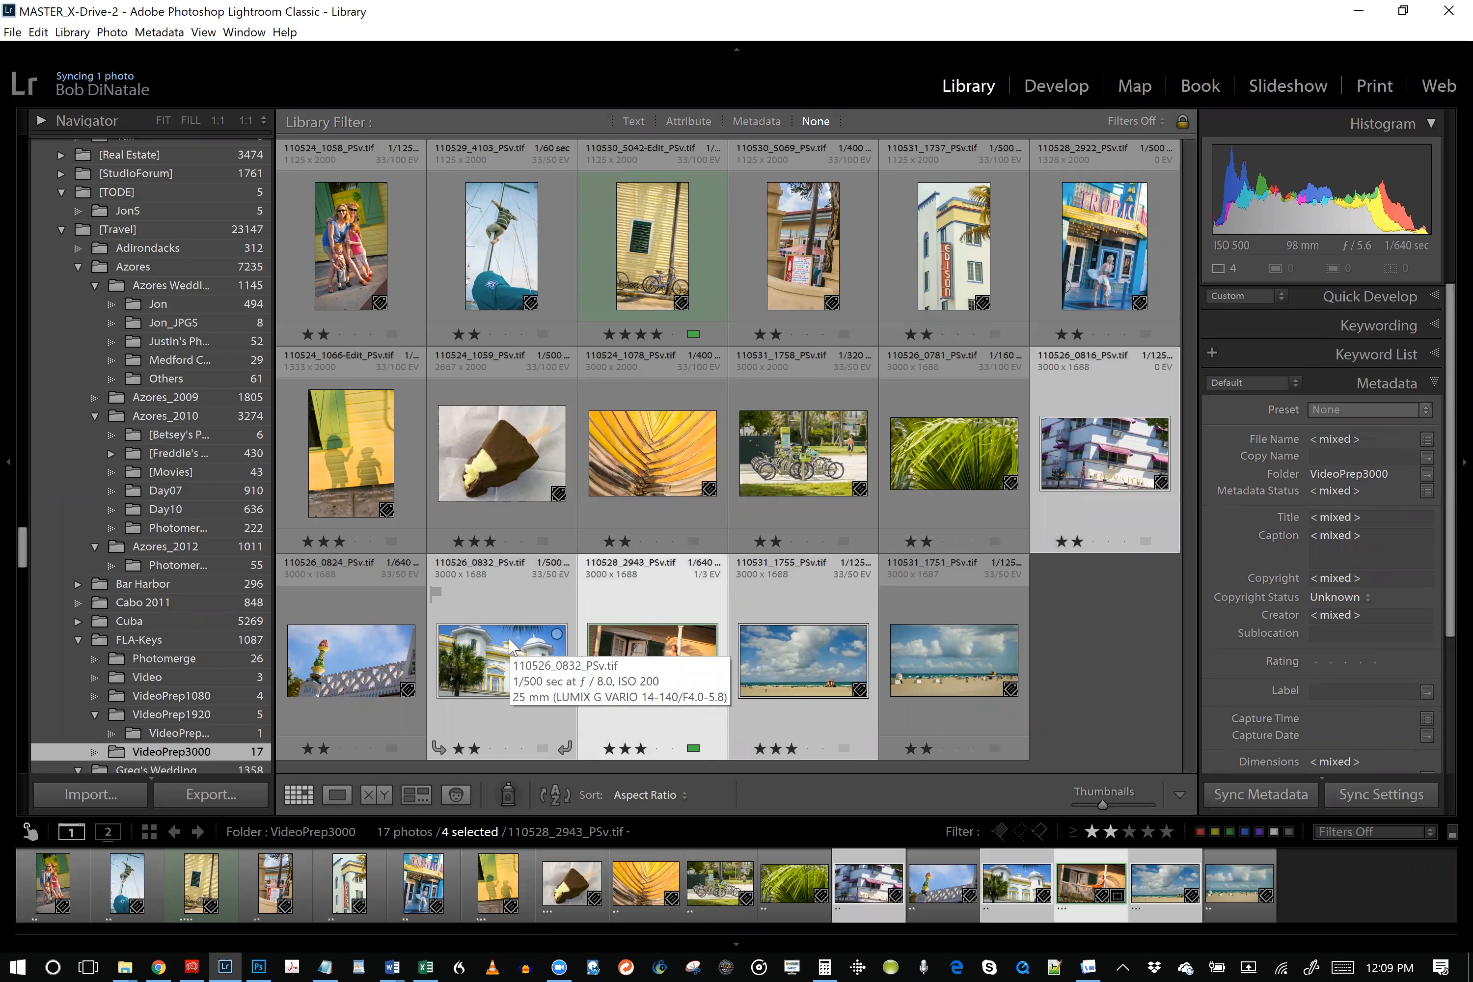
pyautogui.rightClick(510, 646)
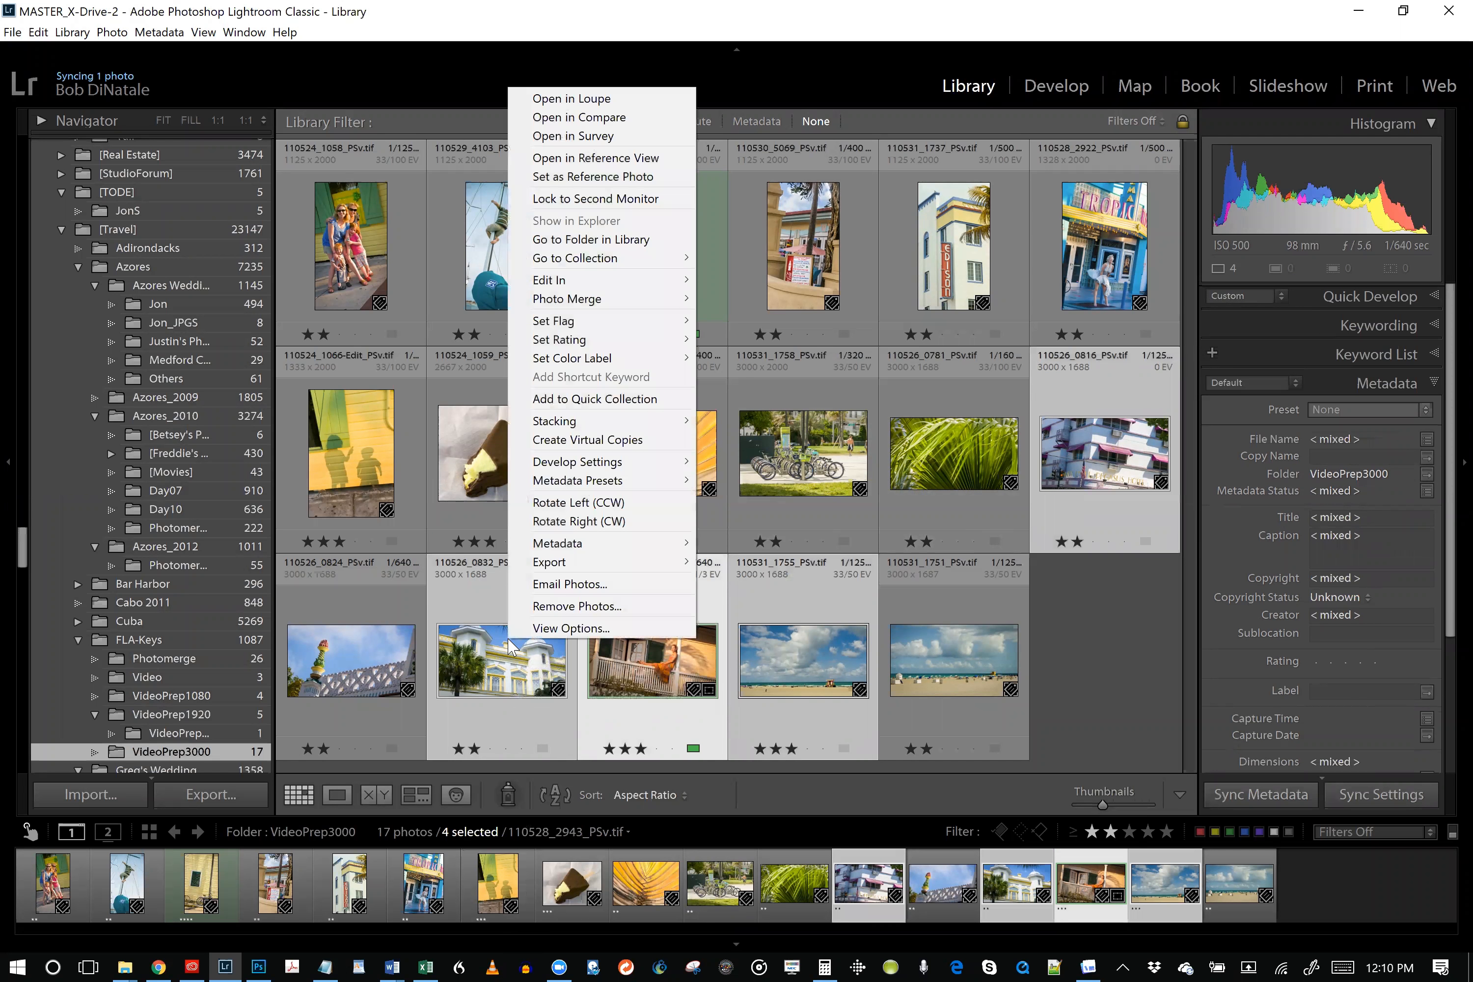
pyautogui.moveTo(547, 288)
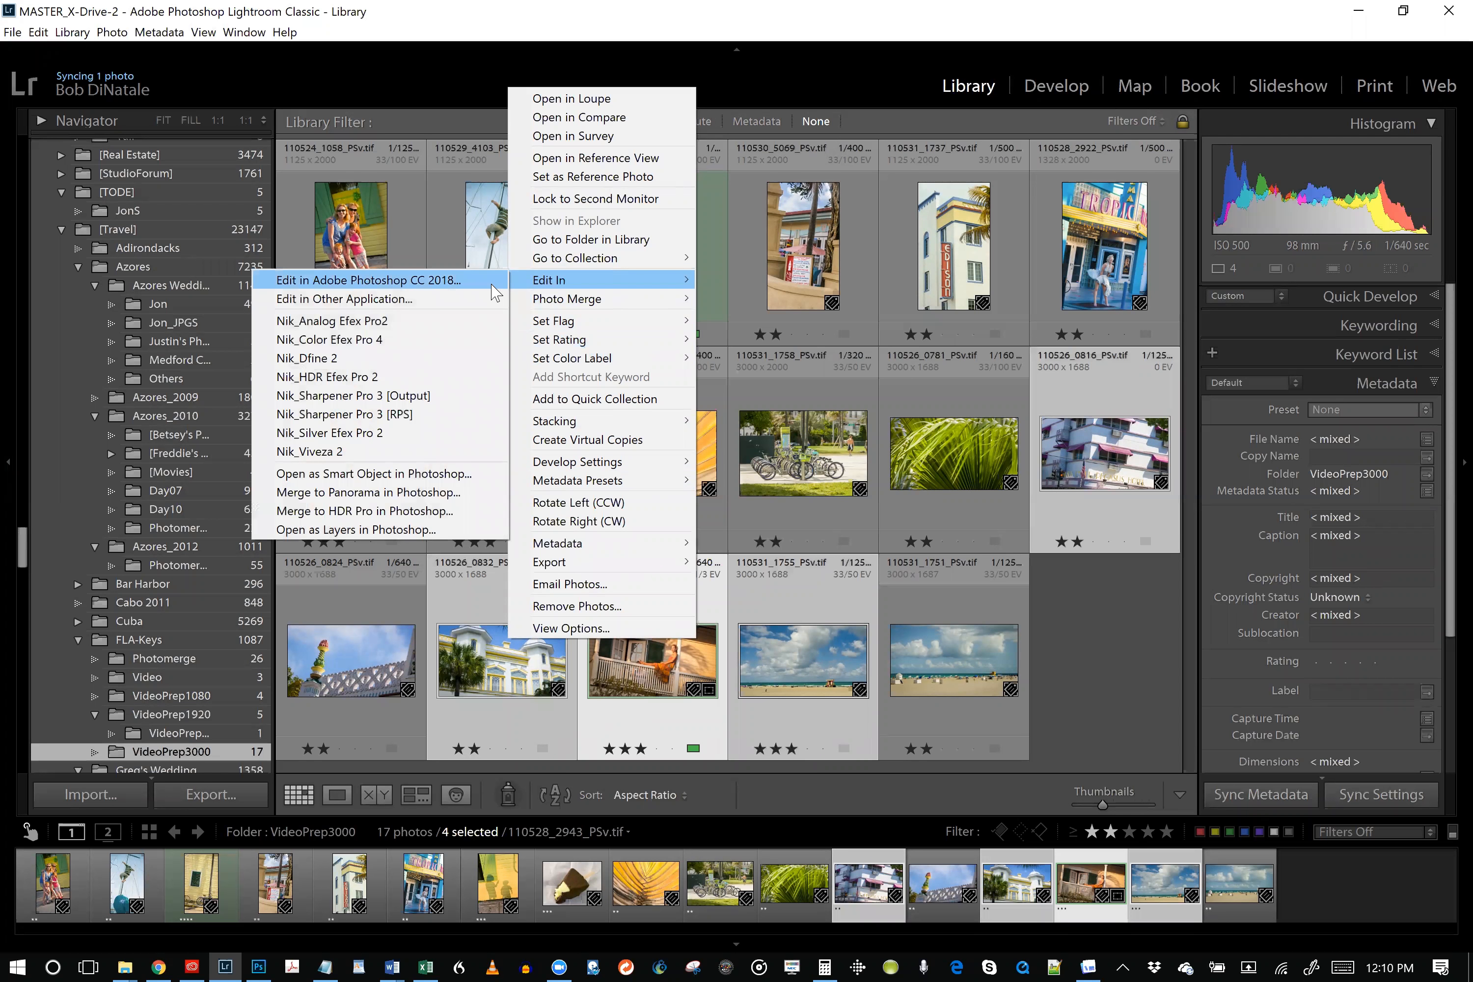
pyautogui.click(352, 530)
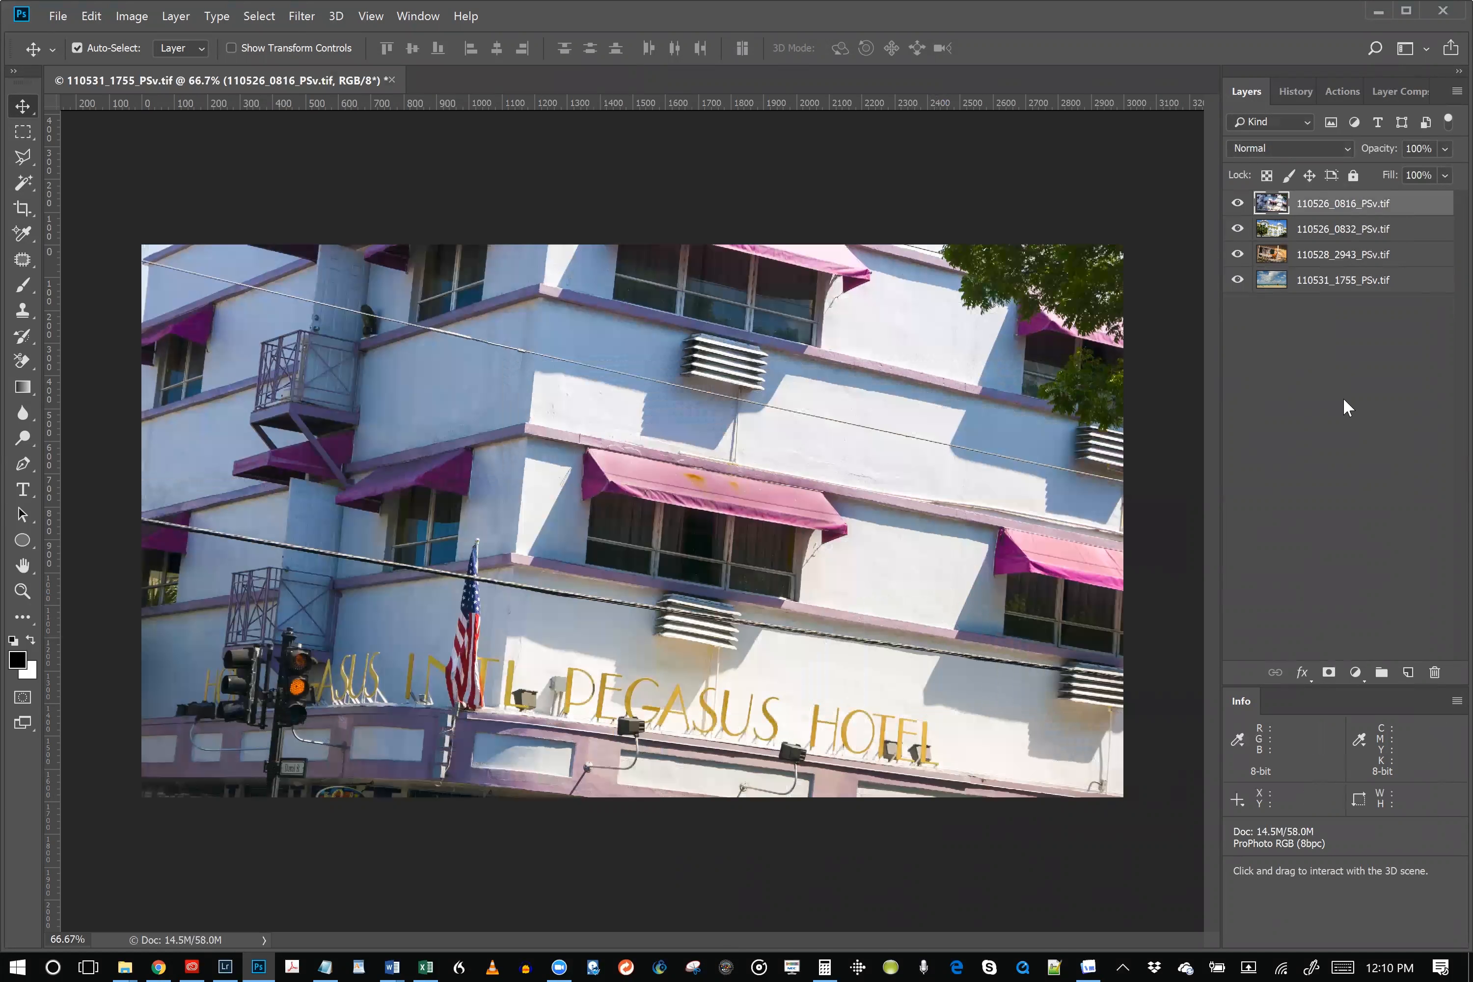
# Select all four image layers, from 110526_0816_PSv.tif through 110531_1755_PSv.tif
pyautogui.keyDown('shift'); pyautogui.click(1342, 233); pyautogui.keyUp('shift')
pyautogui.keyDown('shift'); pyautogui.click(1340, 271); pyautogui.keyUp('shift')
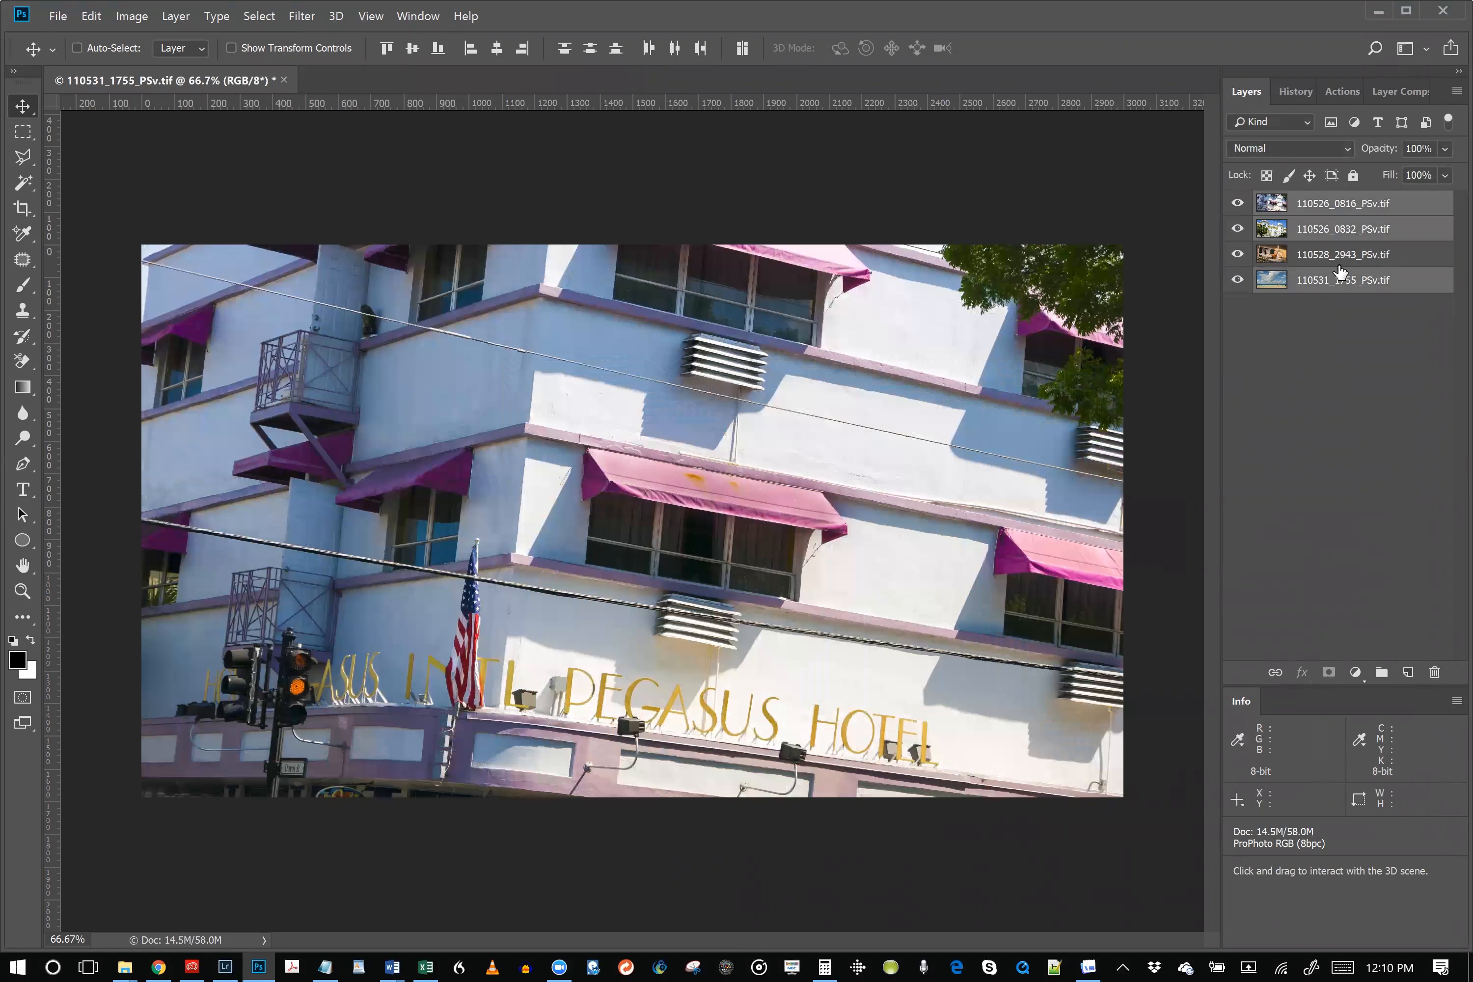
pyautogui.keyDown('ctrl'); pyautogui.click(1340, 271); pyautogui.keyUp('ctrl')
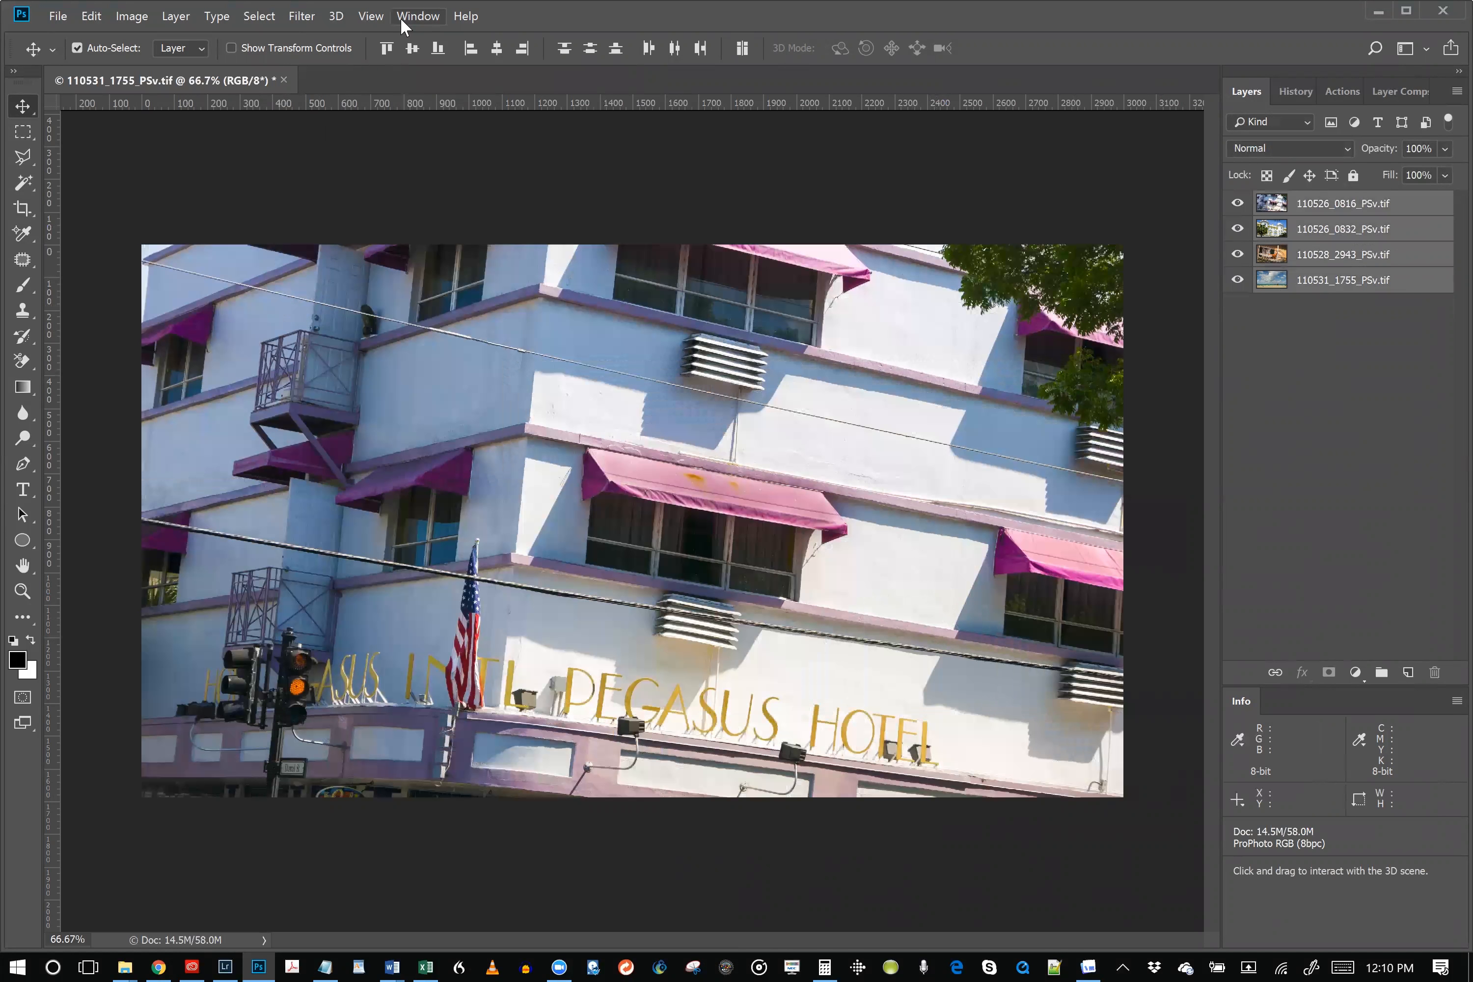
# Display the Timeline below the image and make its area taller
pyautogui.click(415, 20)
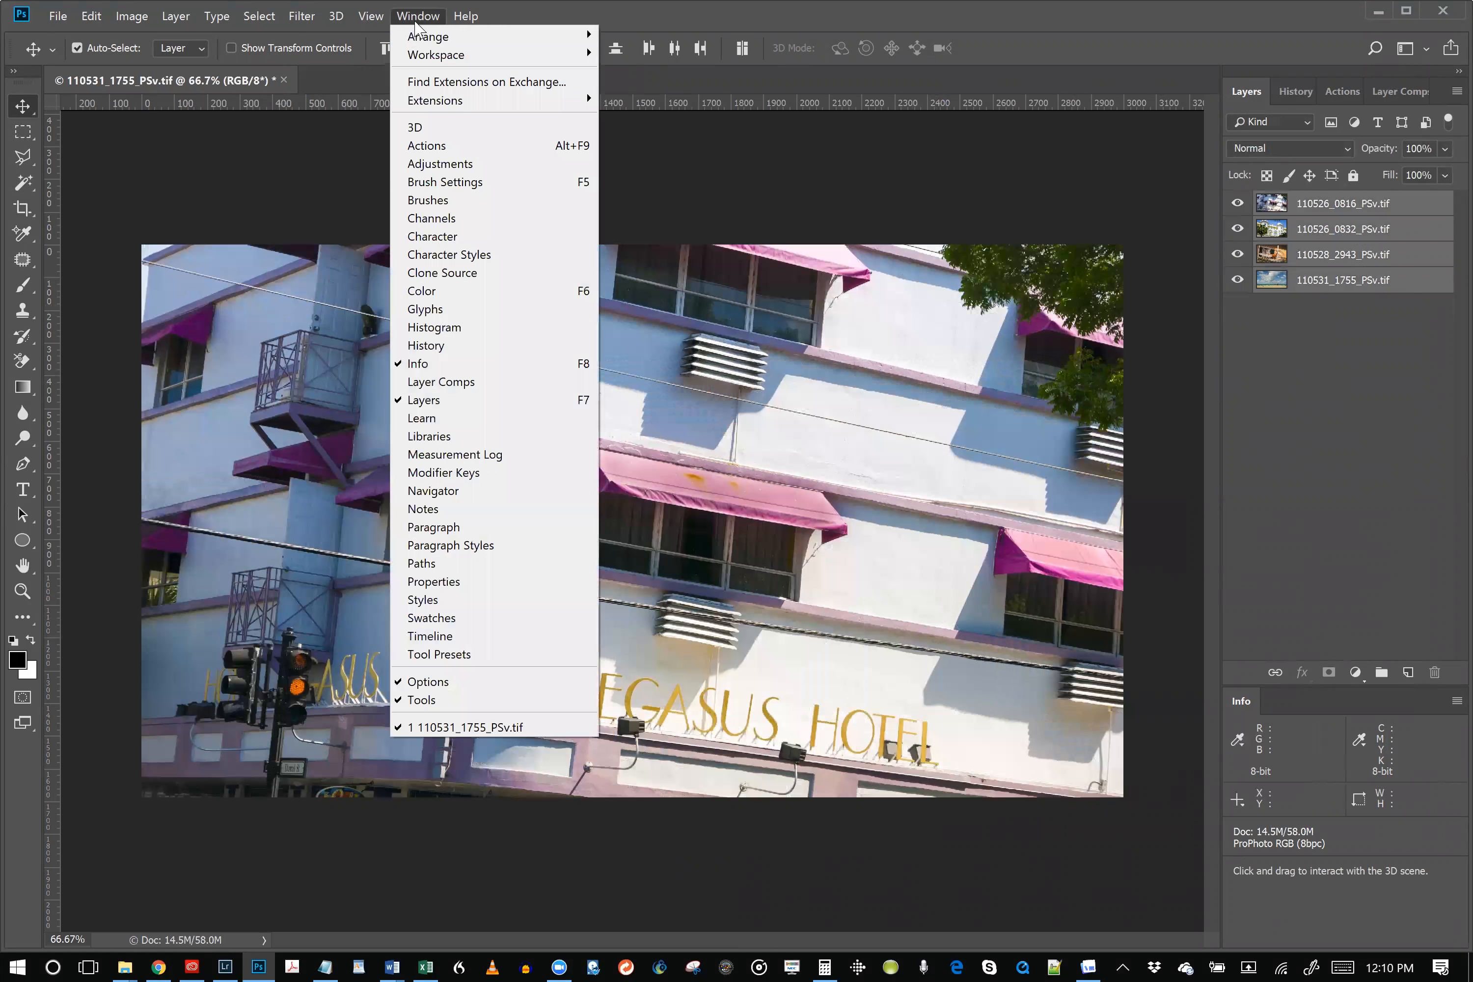
pyautogui.click(468, 636)
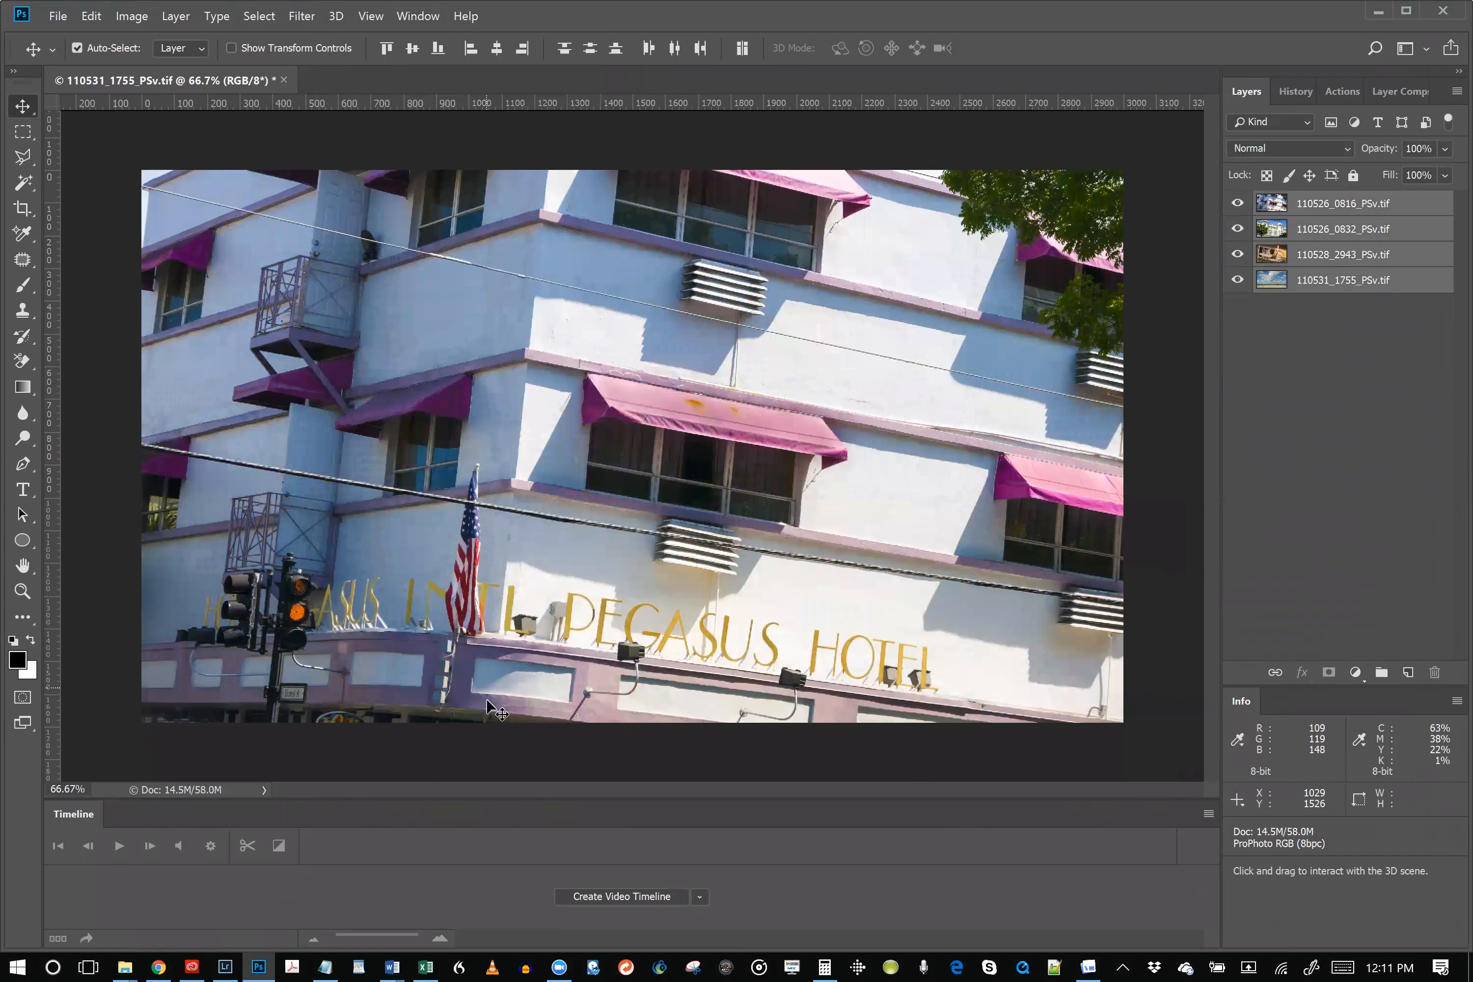
pyautogui.moveTo(507, 801); pyautogui.dragTo(512, 713)
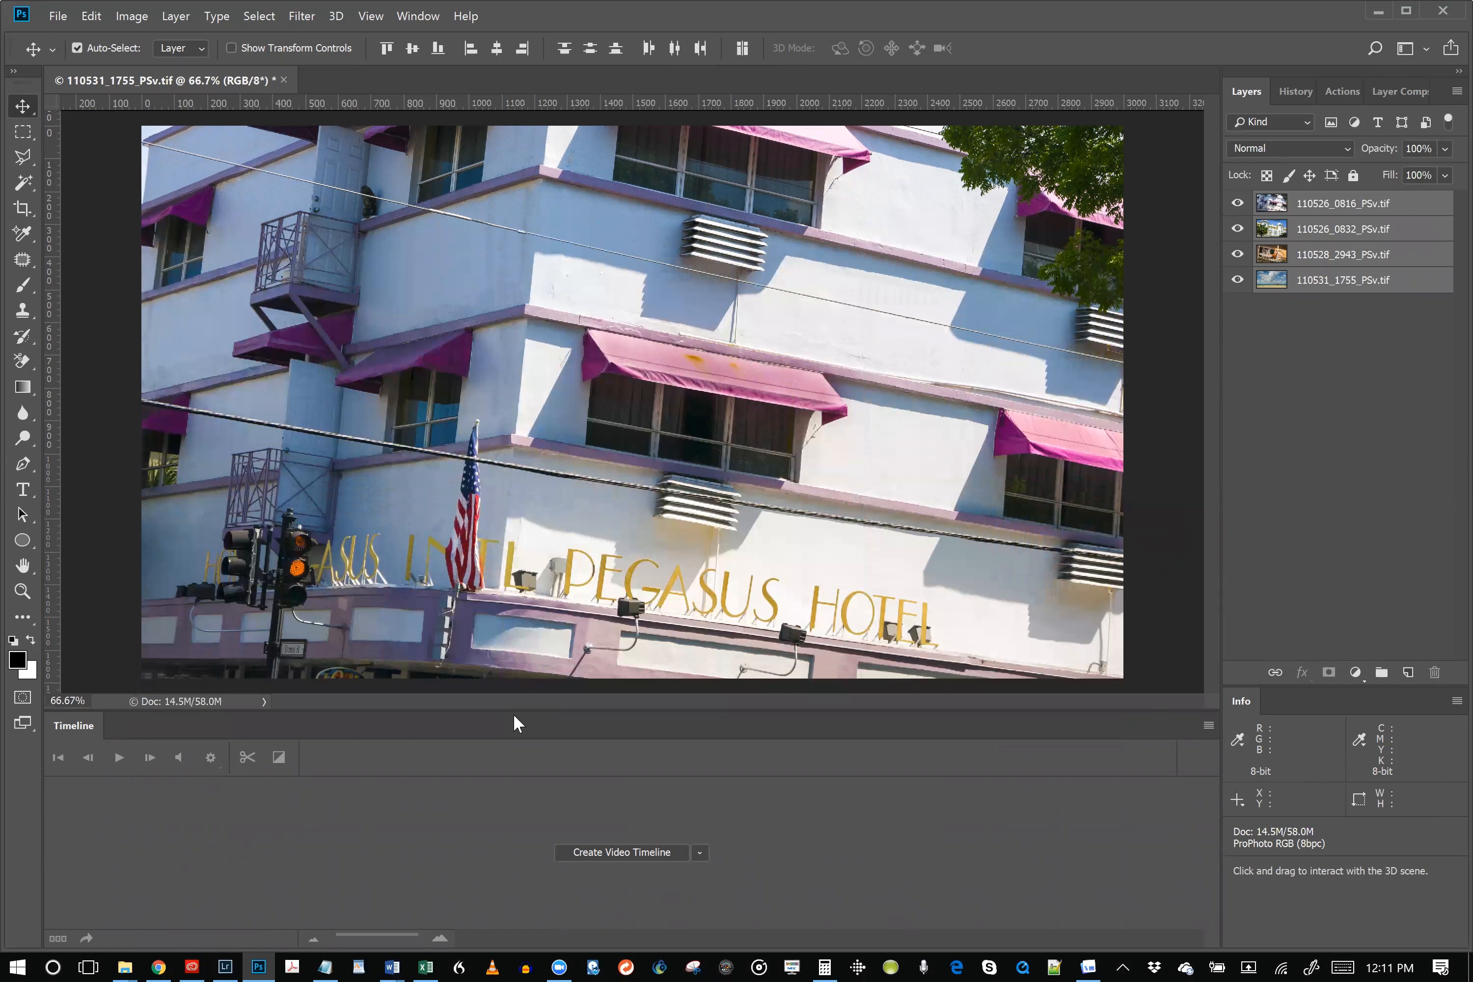
# Create a video timeline, rather than a frame animation, from the four selected layers
pyautogui.click(699, 853)
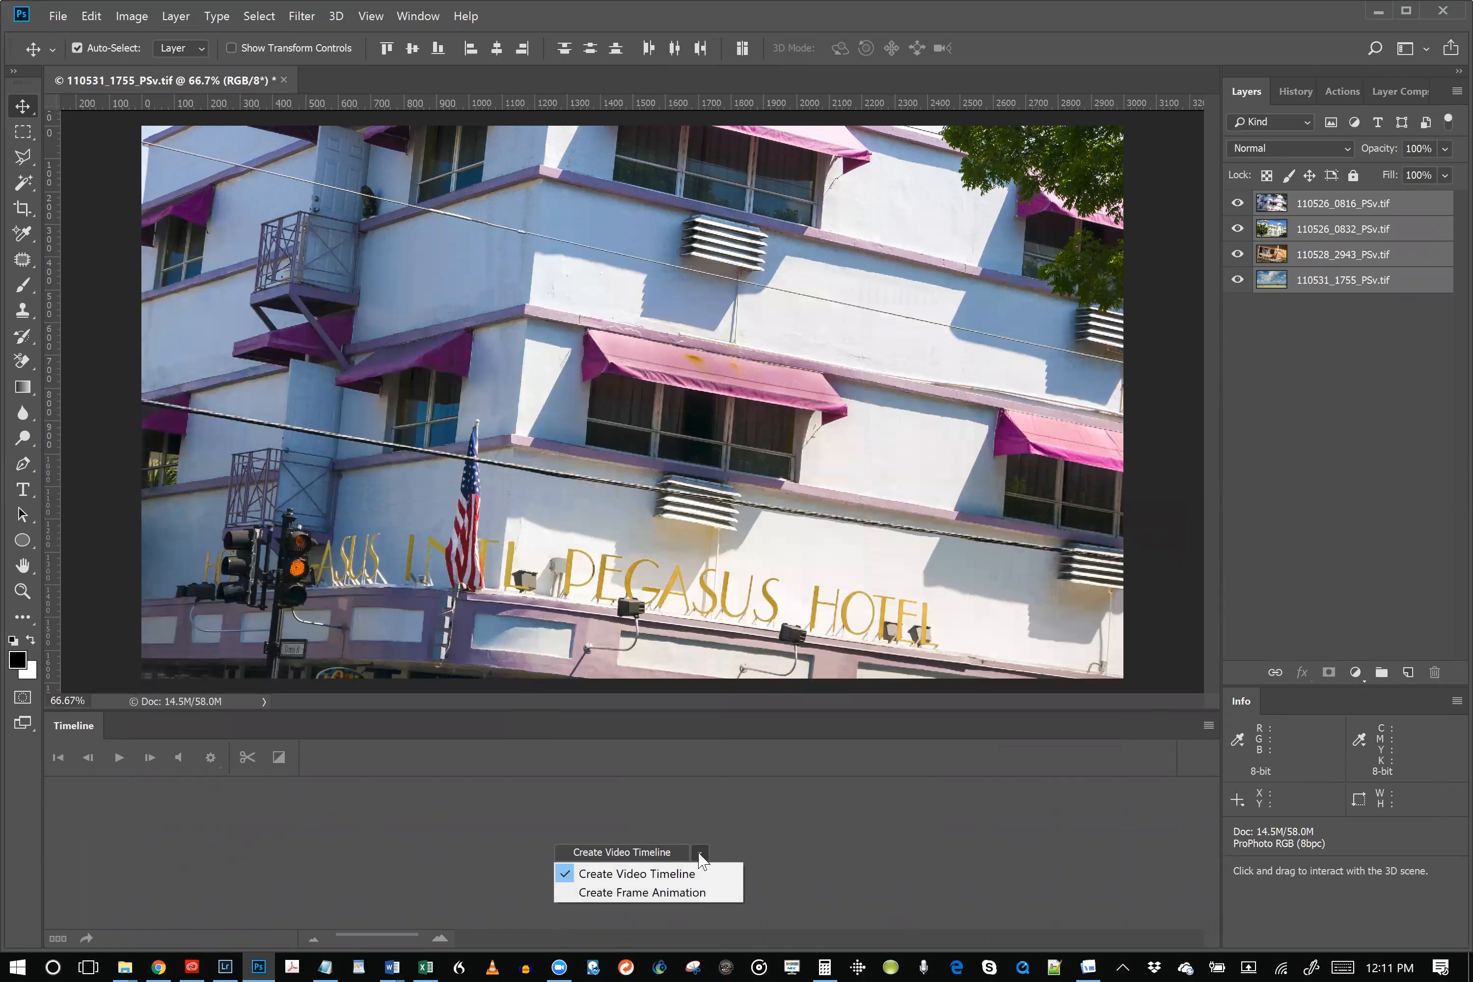
pyautogui.click(685, 893)
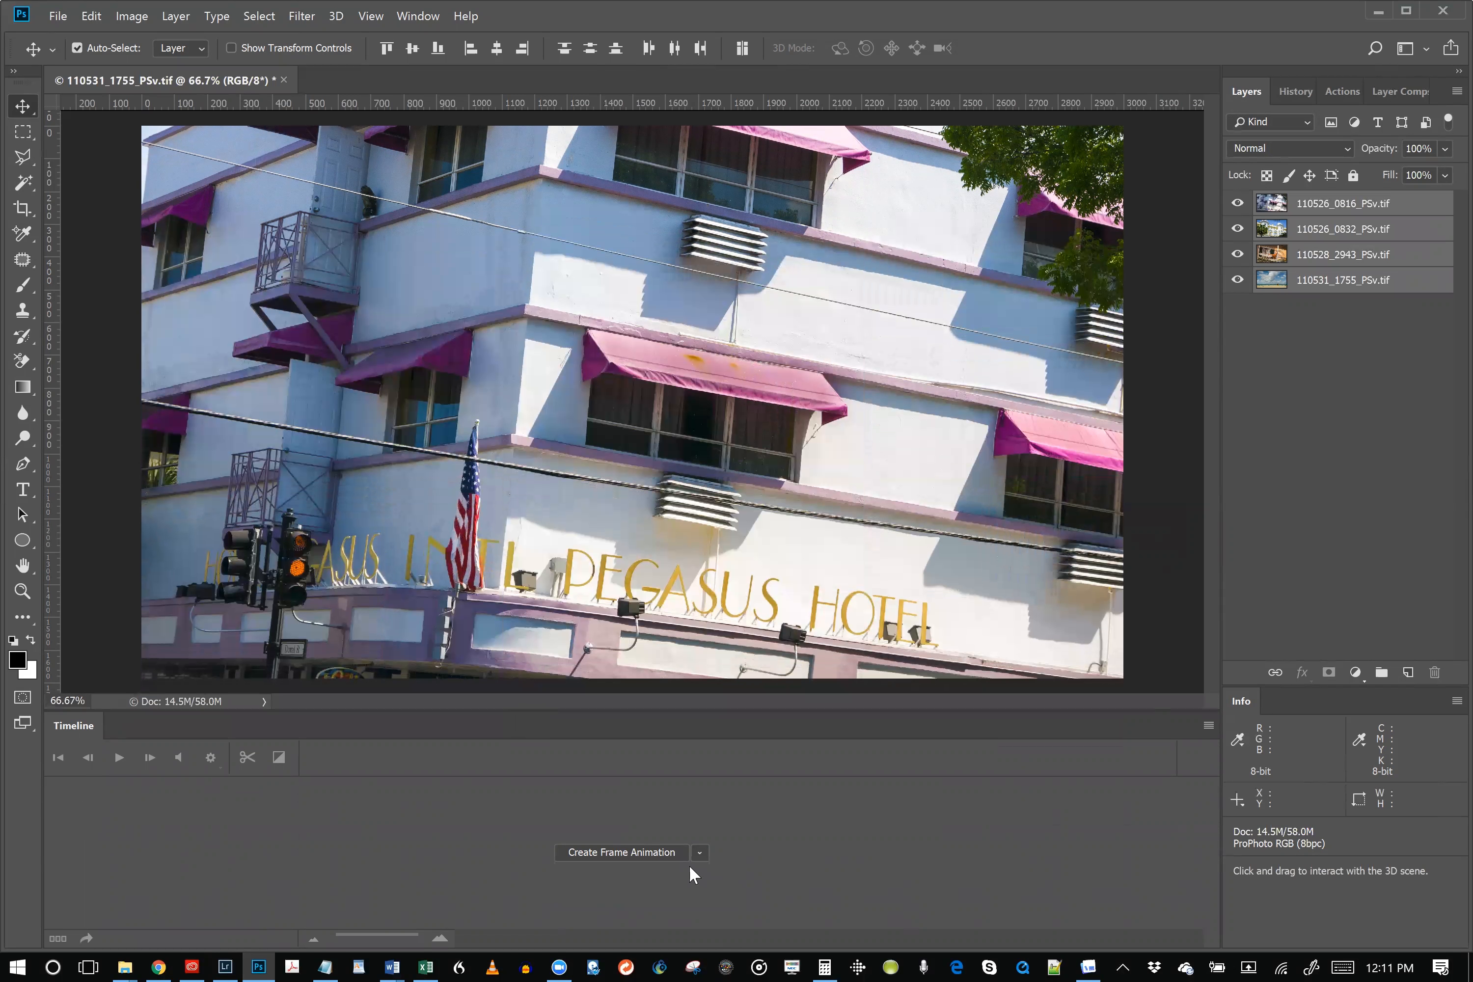
pyautogui.click(699, 855)
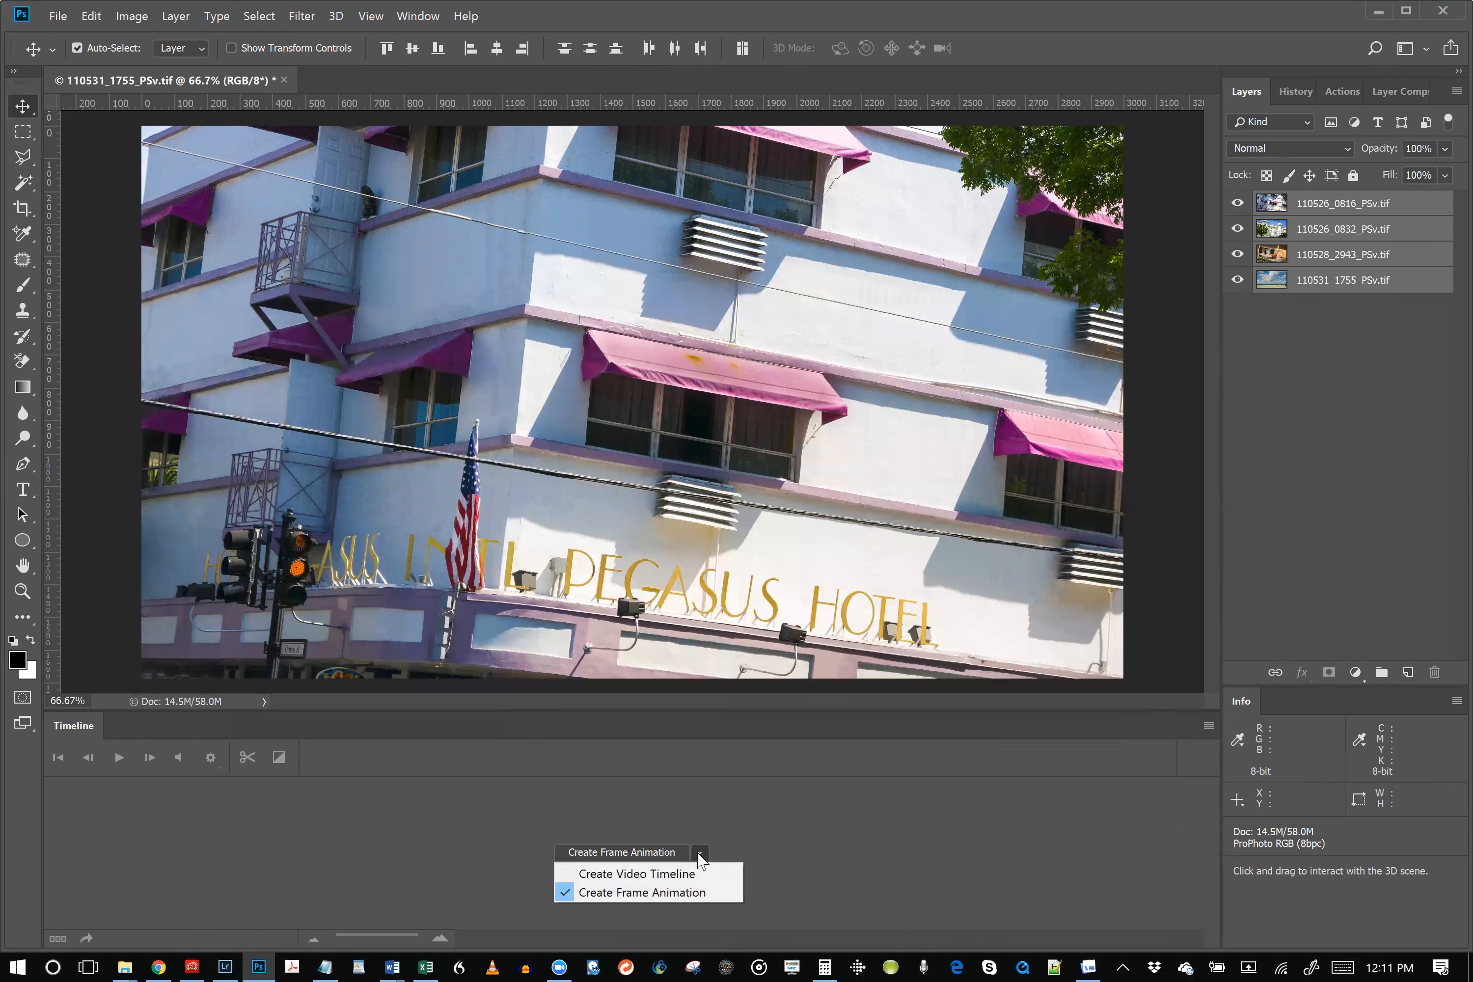
pyautogui.click(673, 870)
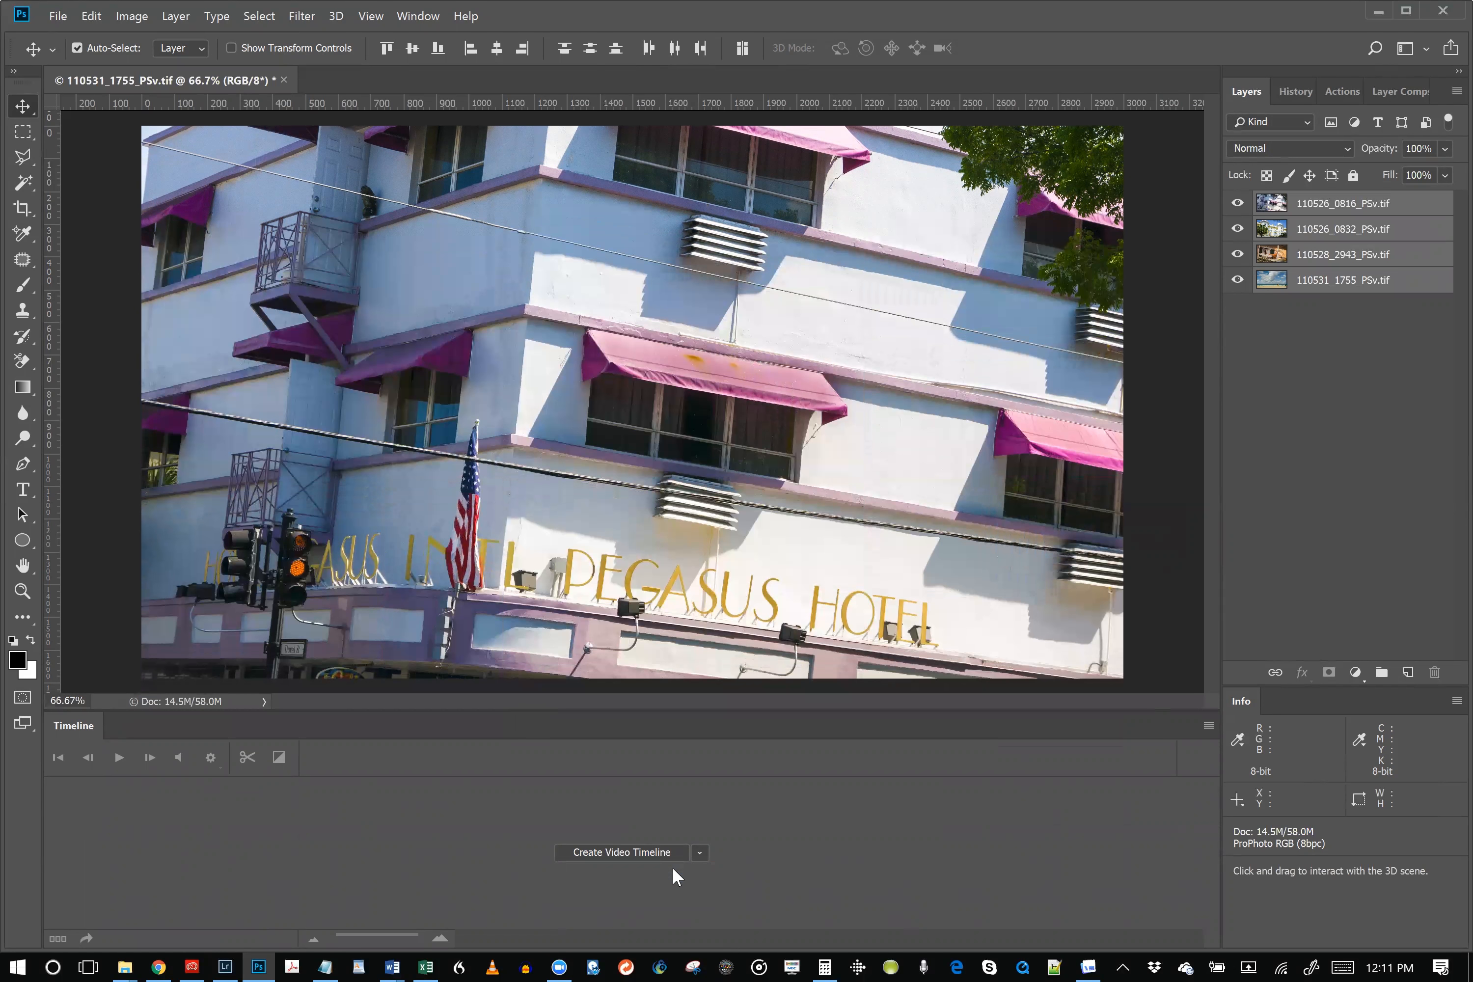
pyautogui.click(608, 852)
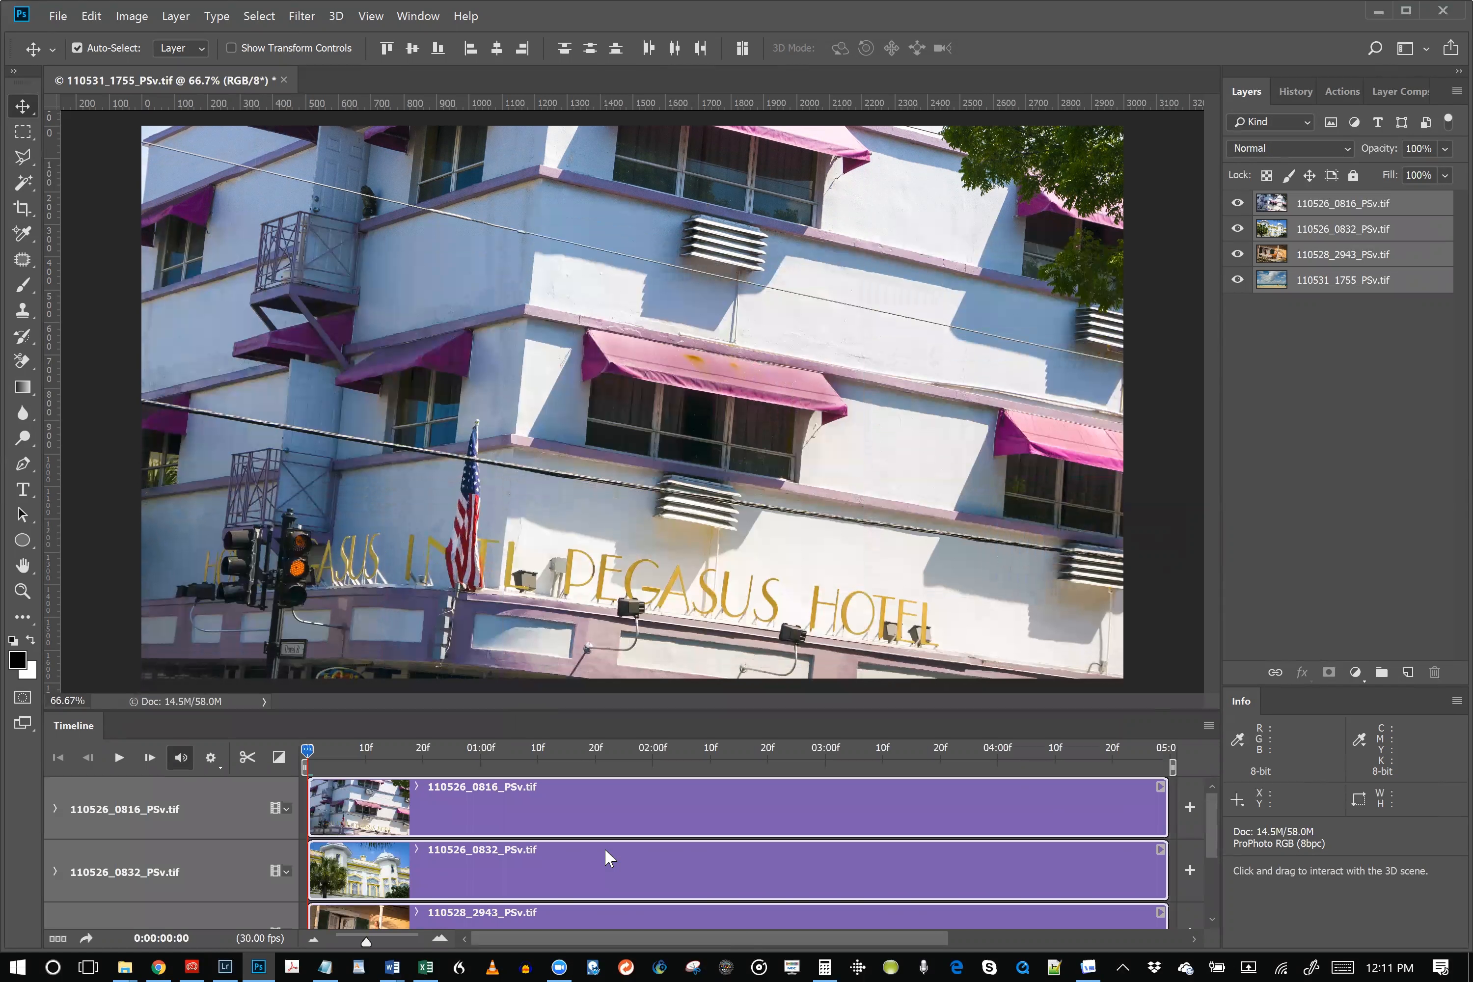
# Enlarge the timeline area to show every track and combine the four clips into a new video group
pyautogui.moveTo(602, 710); pyautogui.dragTo(598, 576)
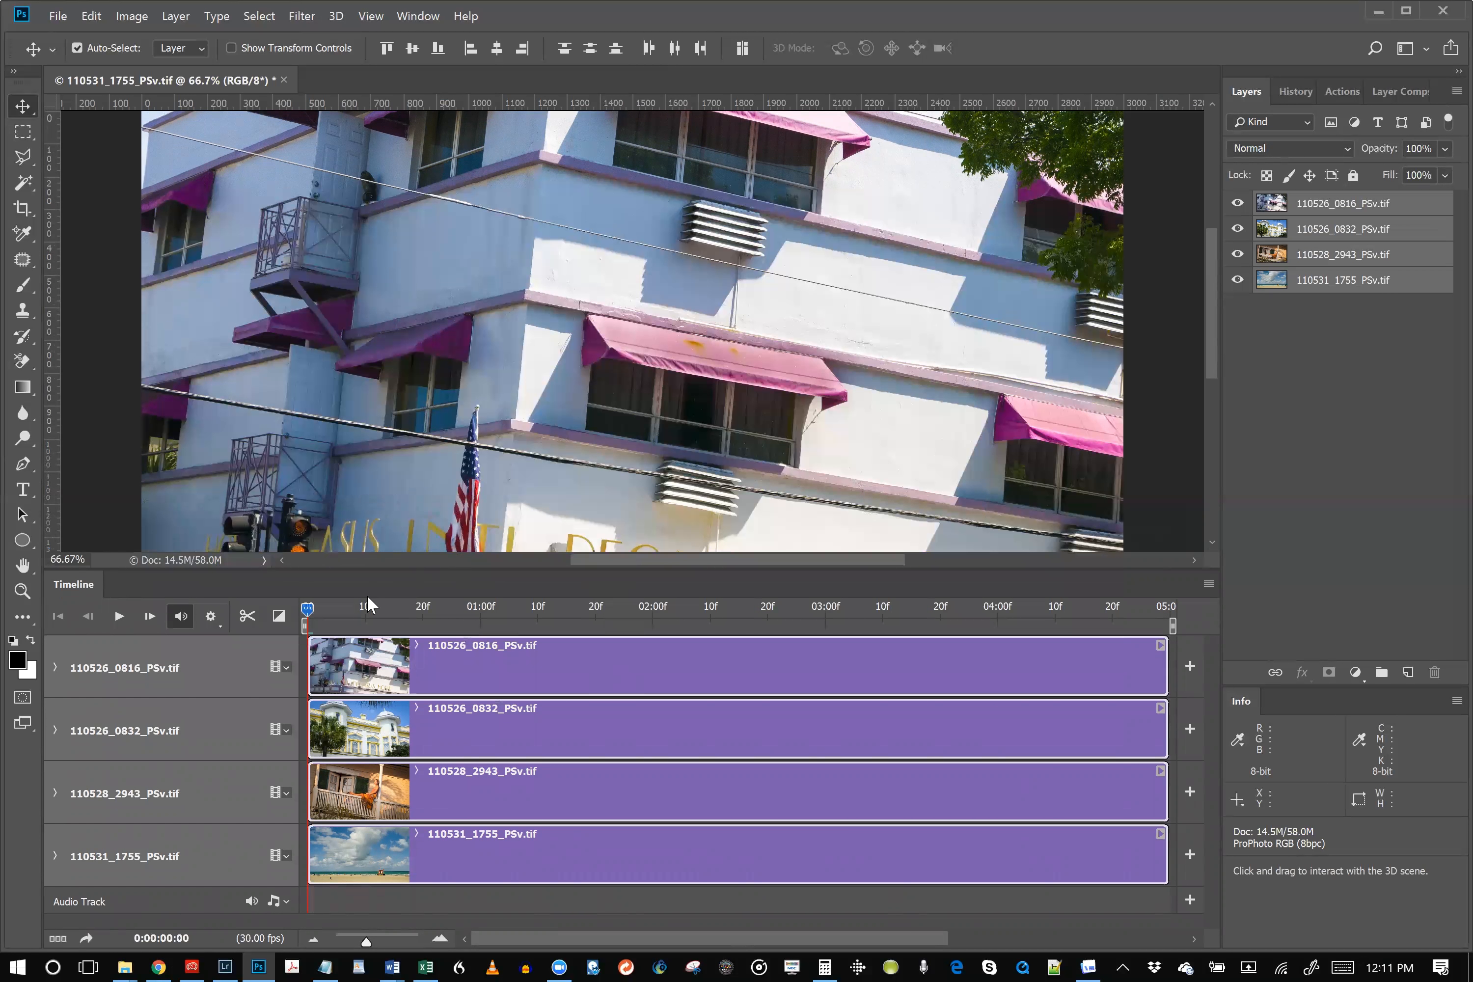
pyautogui.click(287, 667)
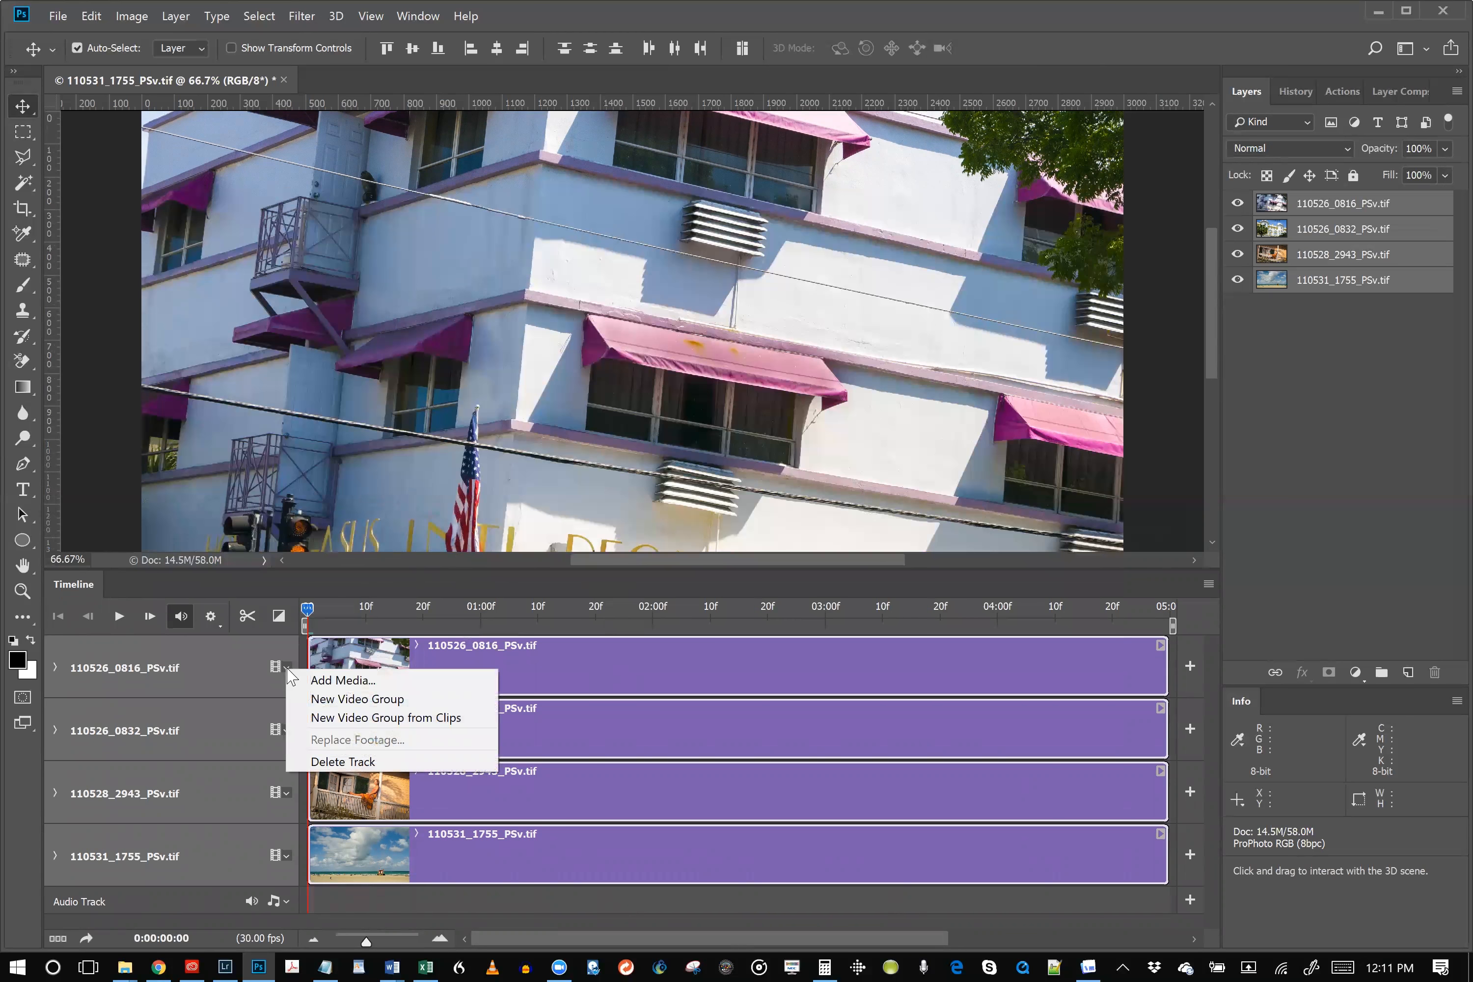
pyautogui.click(325, 717)
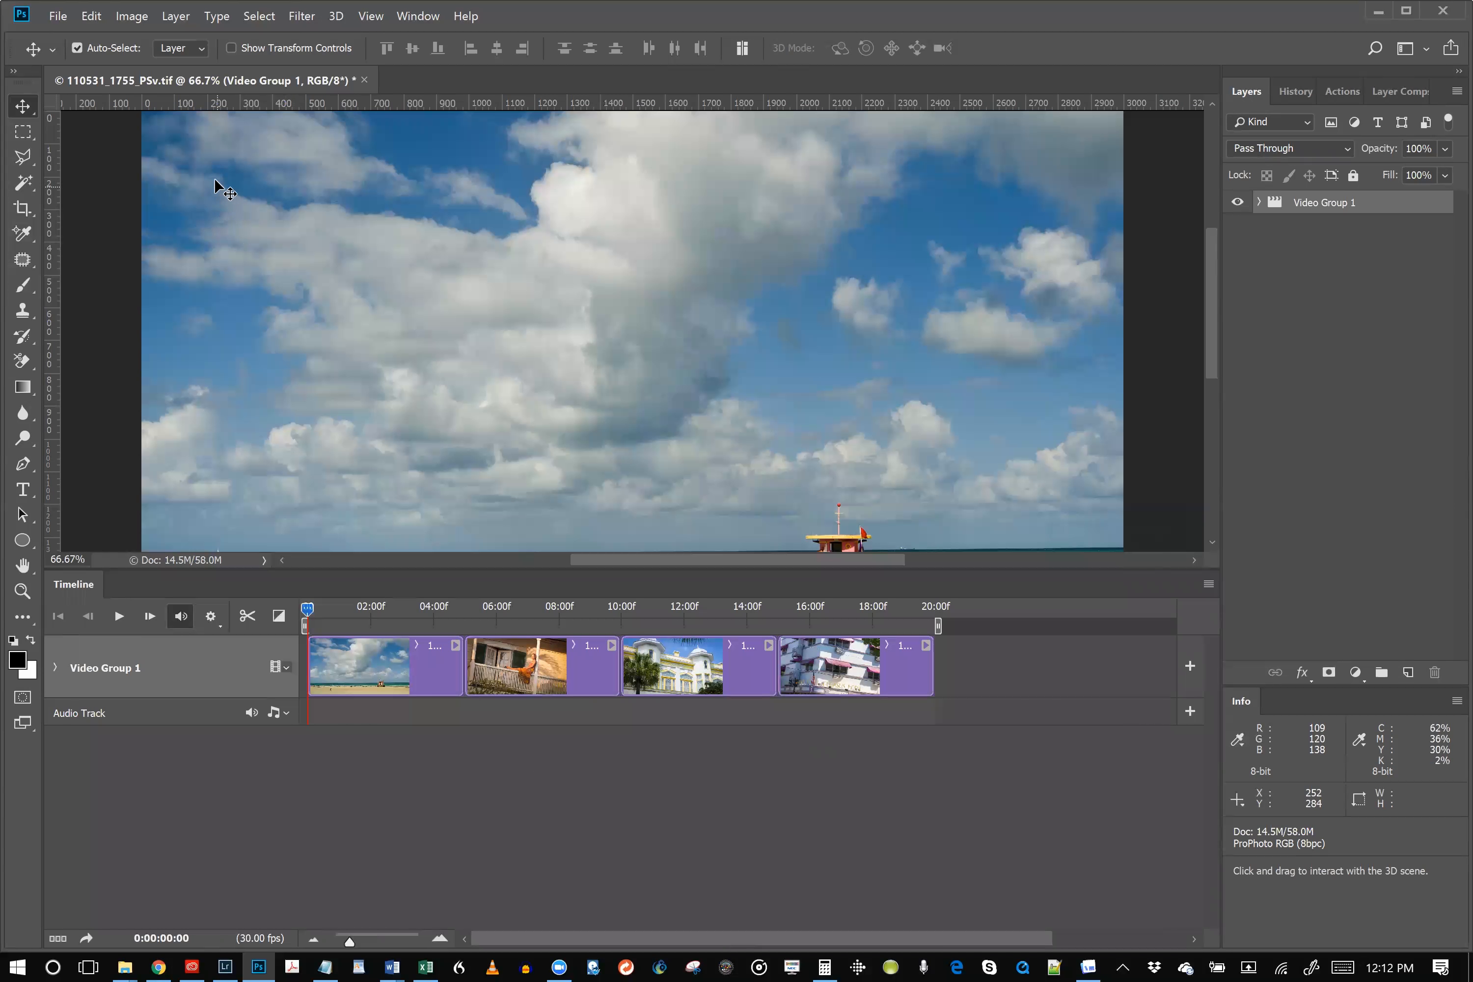
# Save the layered slideshow document and close it
pyautogui.click(57, 16)
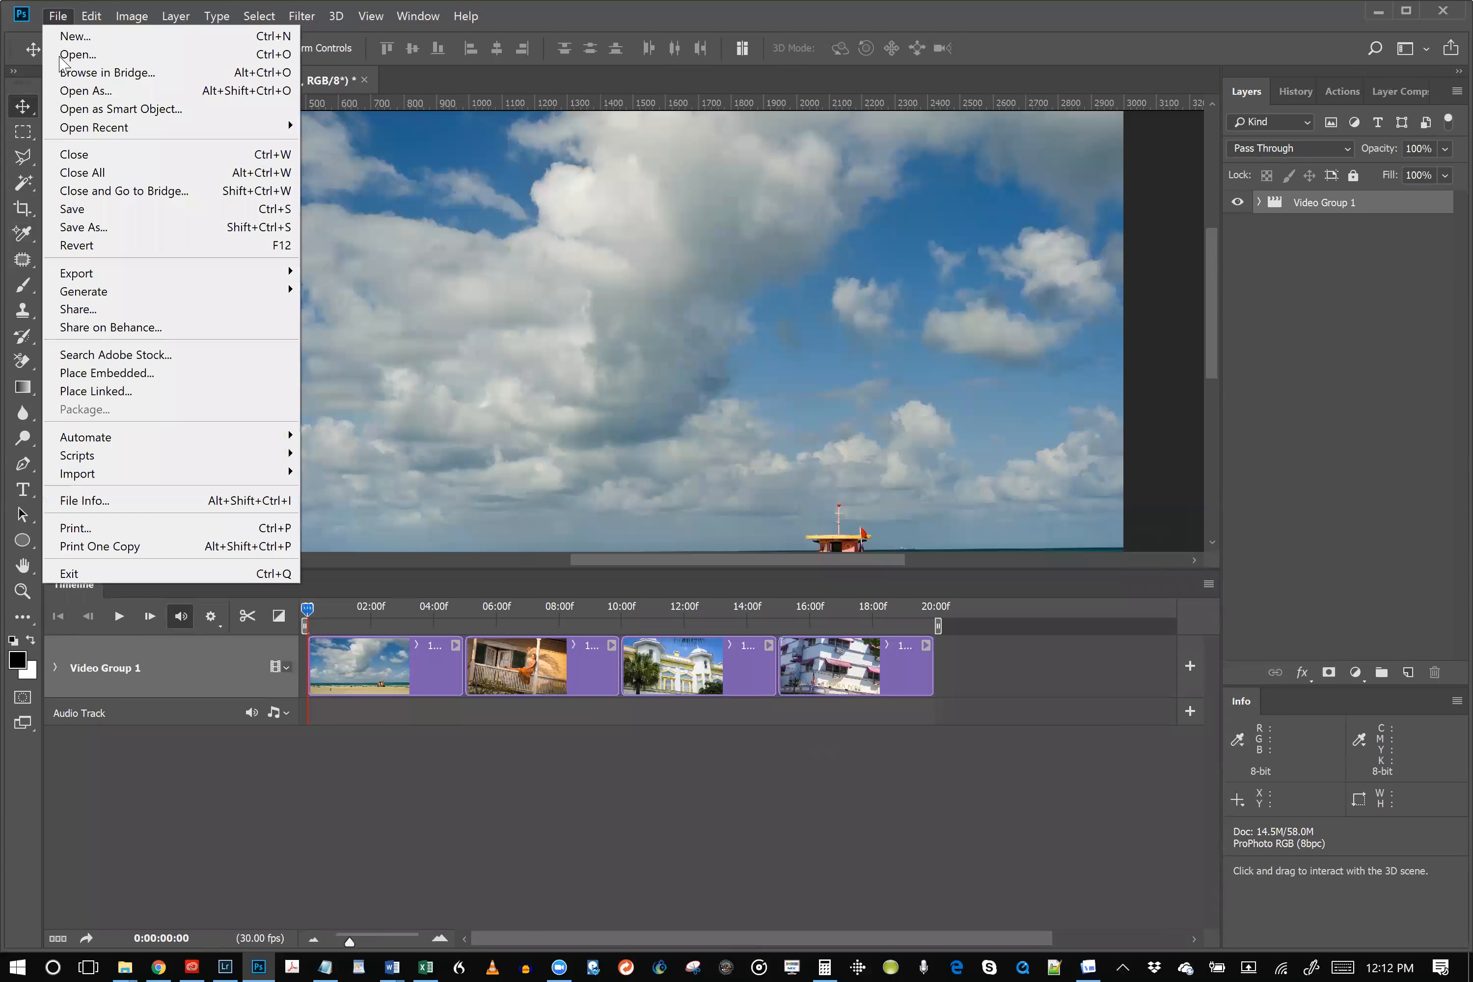
pyautogui.click(72, 214)
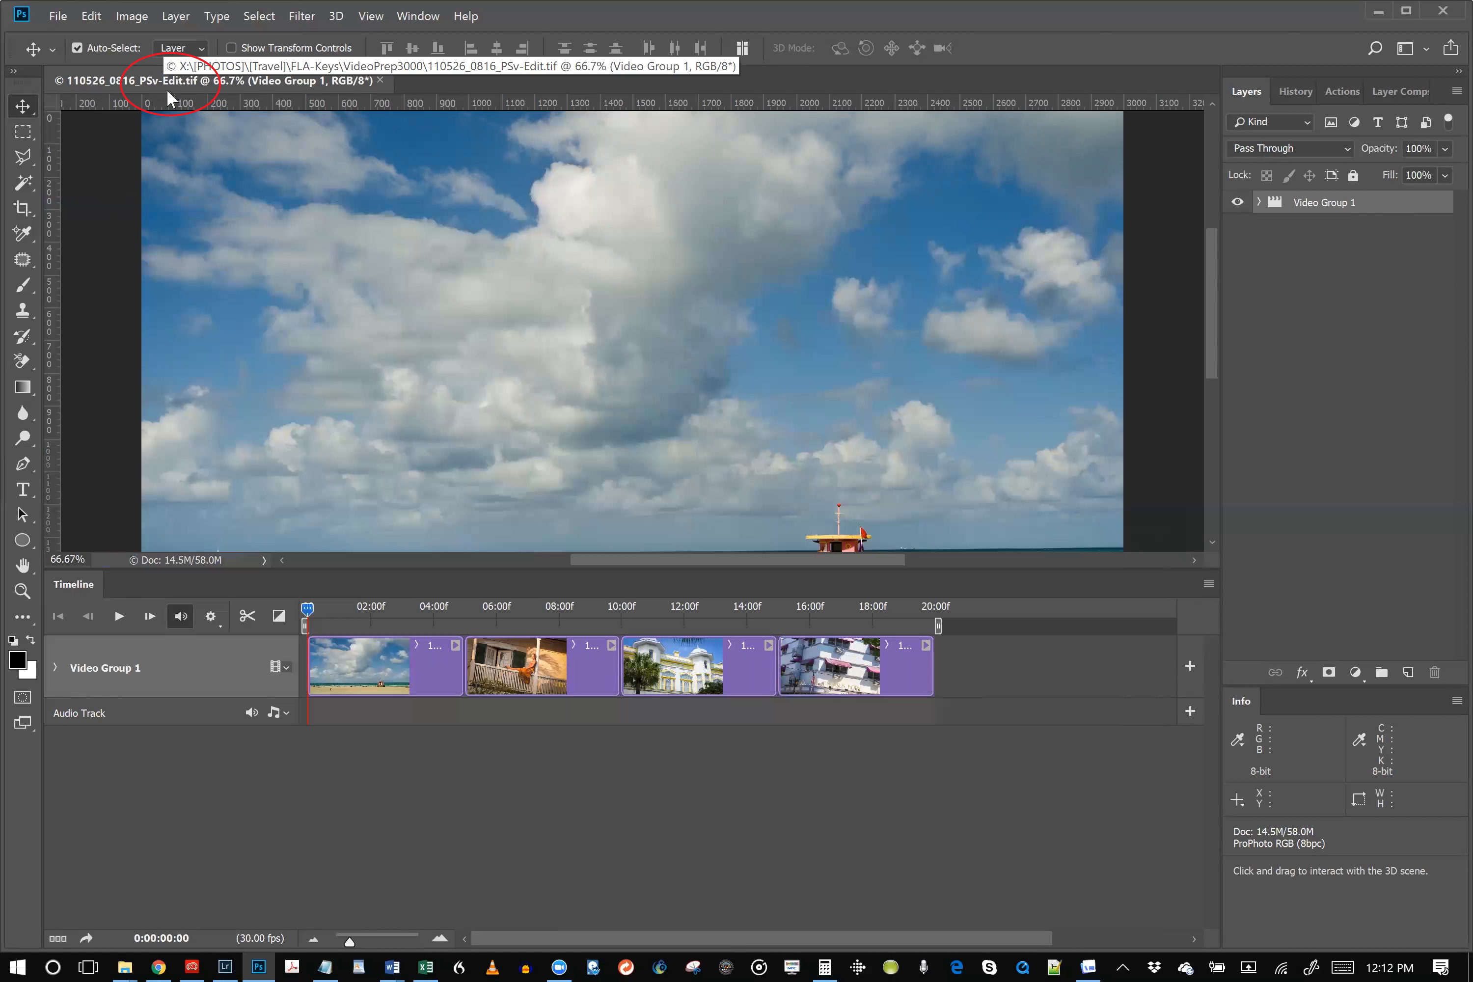
pyautogui.click(379, 80)
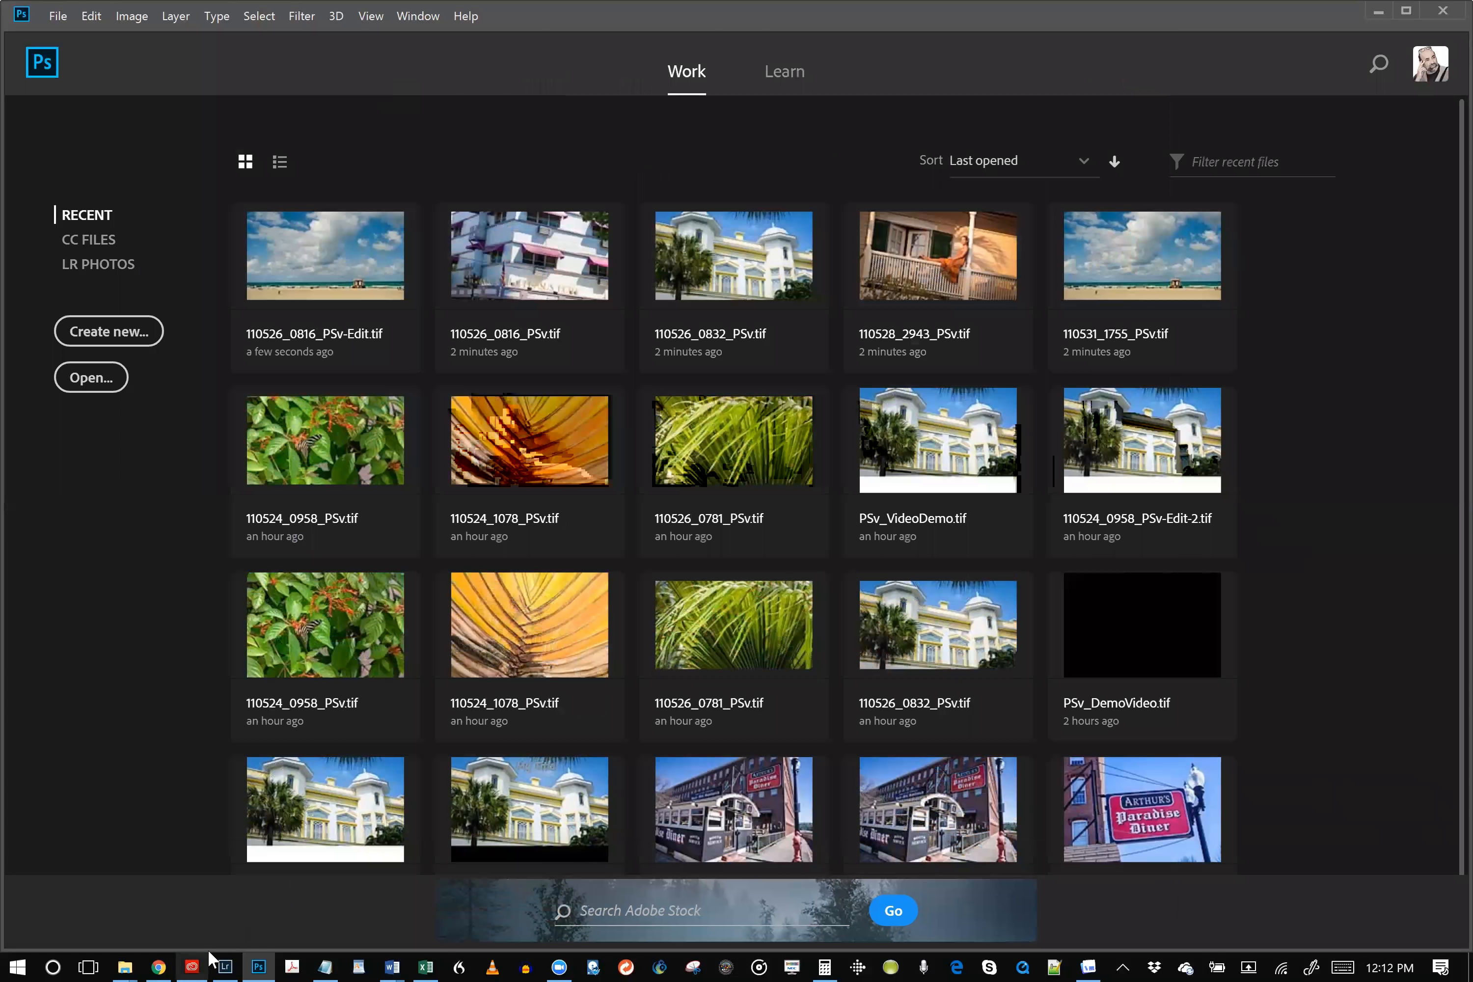
# Switch to Lightroom Classic and rename the saved file 110526_0816_PSv-Edit.tif as PSv_SlideShowDemo.tif
pyautogui.click(224, 966)
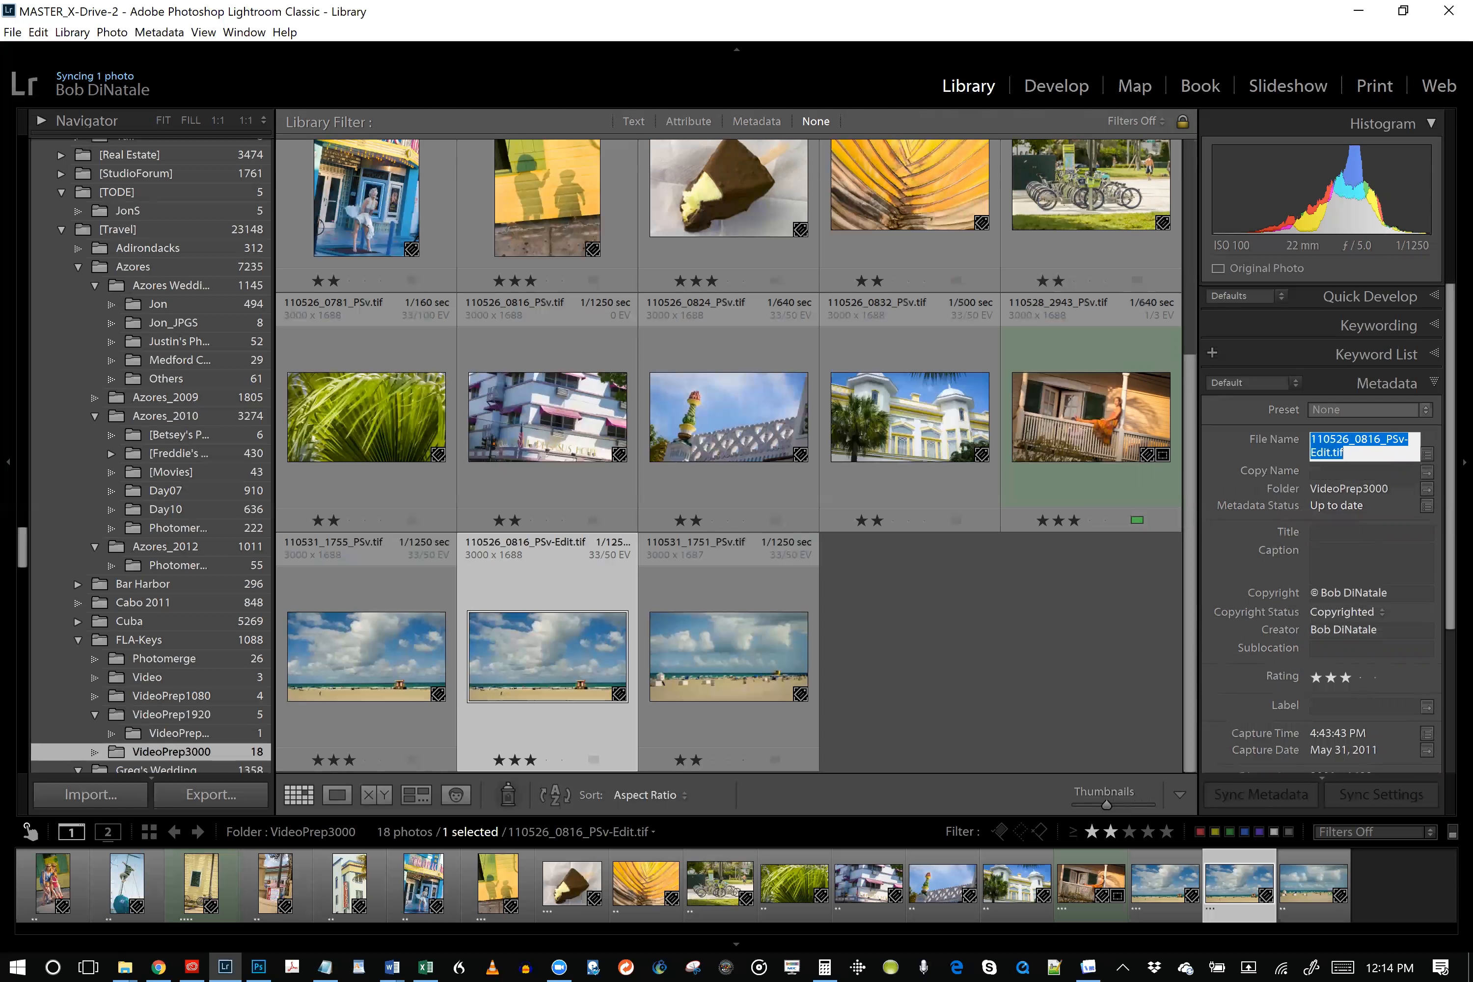
pyautogui.write('PSv_')
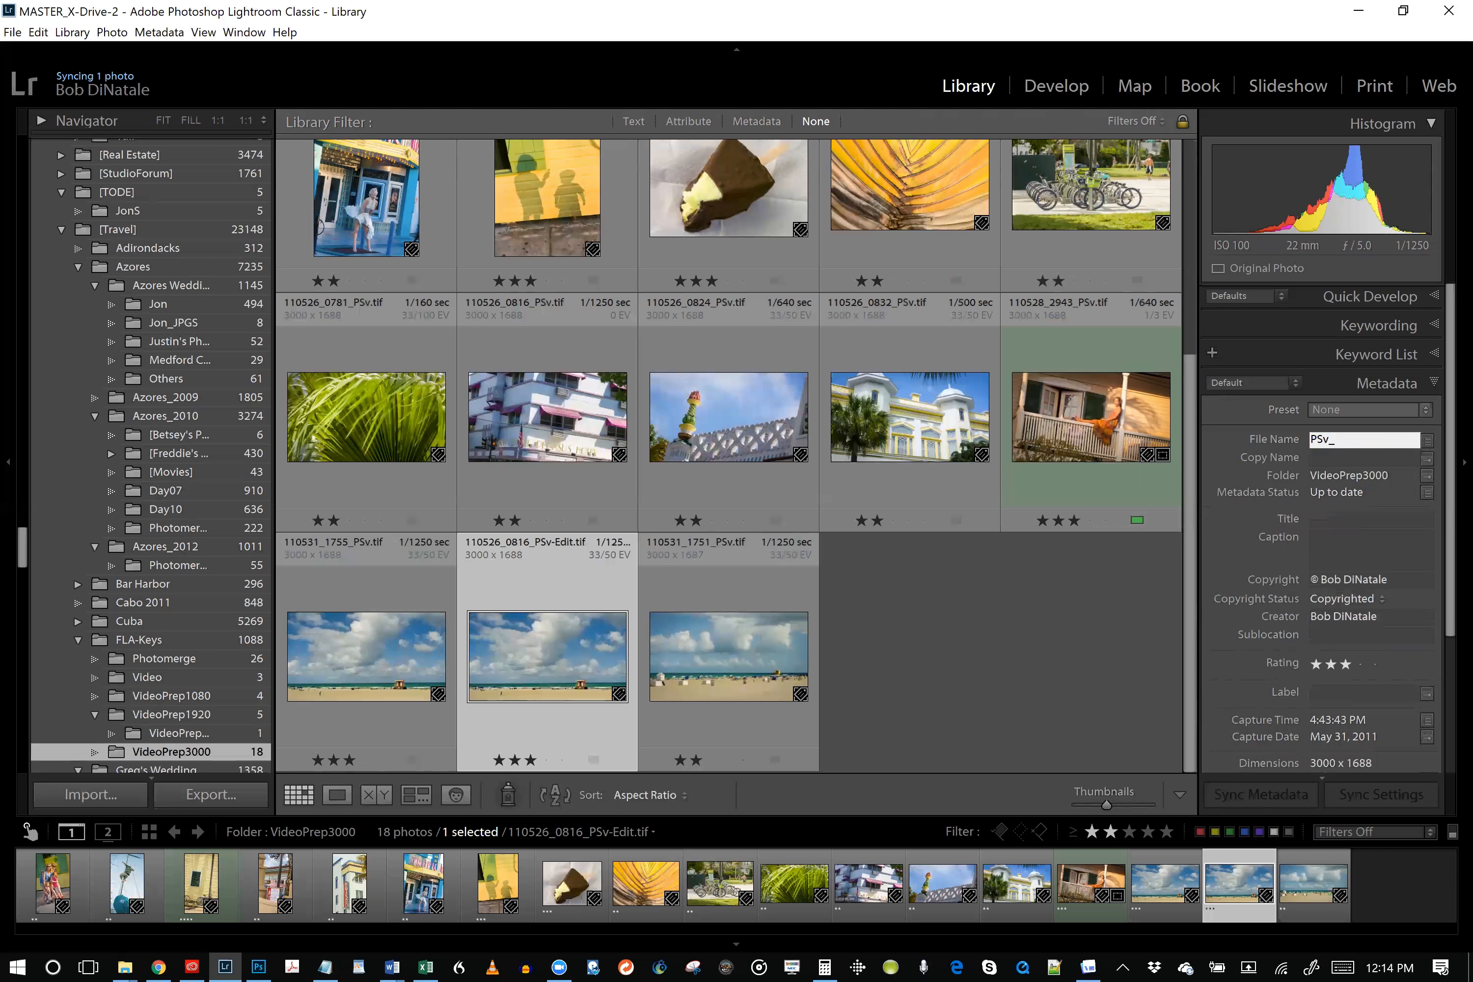
pyautogui.write('SlideShowDemo.tif')
pyautogui.press('Return')
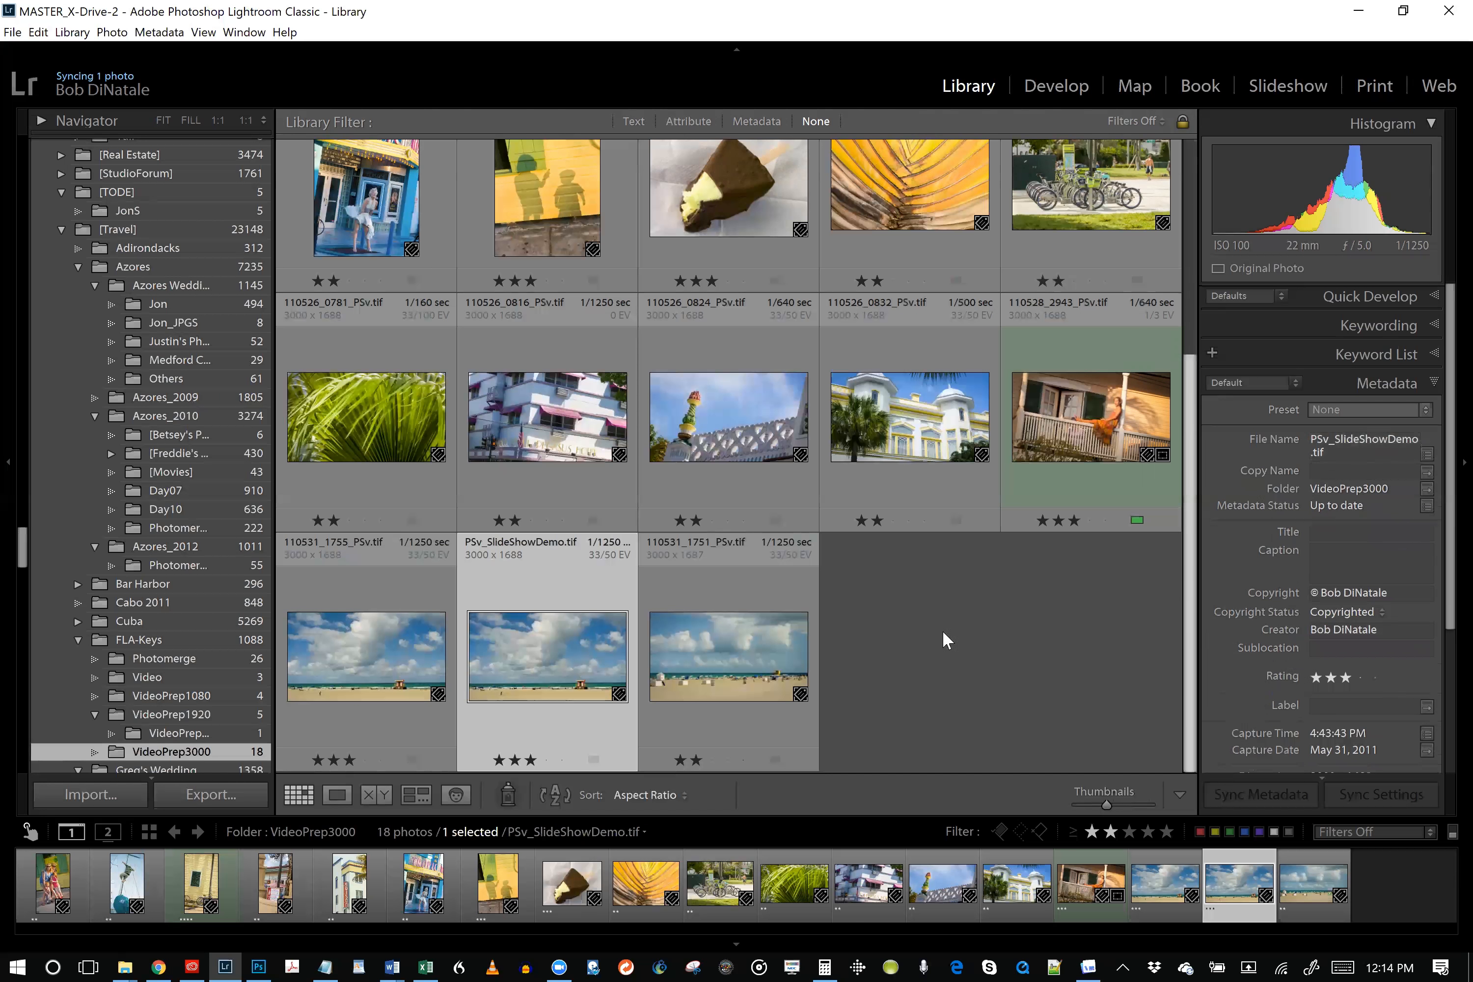
# Open PSv_SlideShowDemo.tif in Adobe Photoshop CC 2018 with the Edit Original option
pyautogui.rightClick(549, 643)
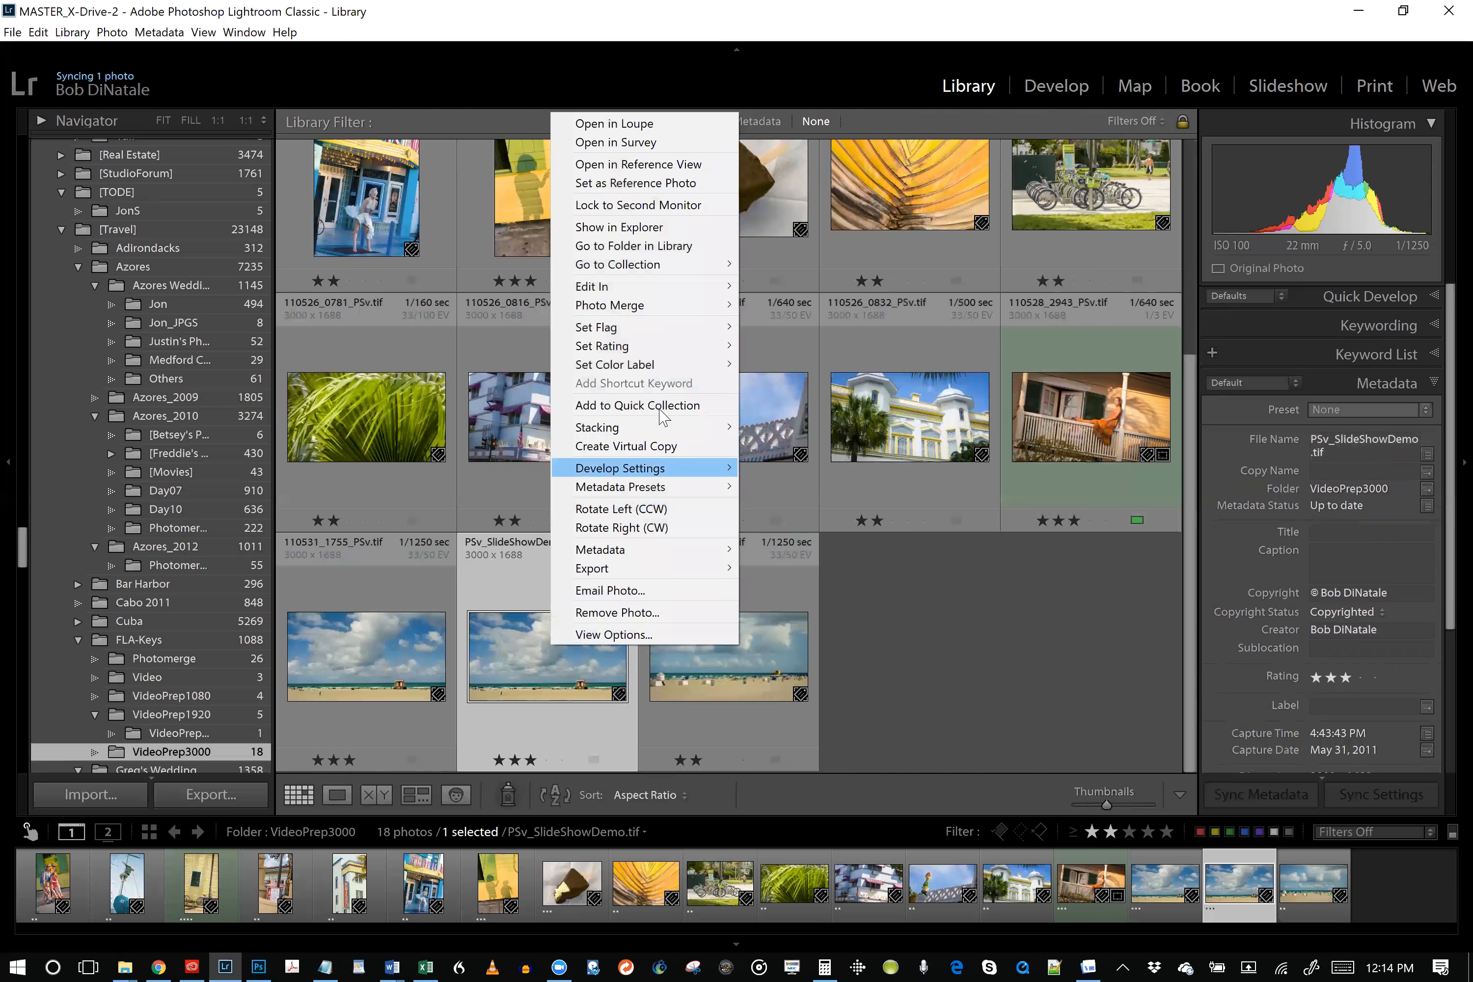
pyautogui.moveTo(634, 293)
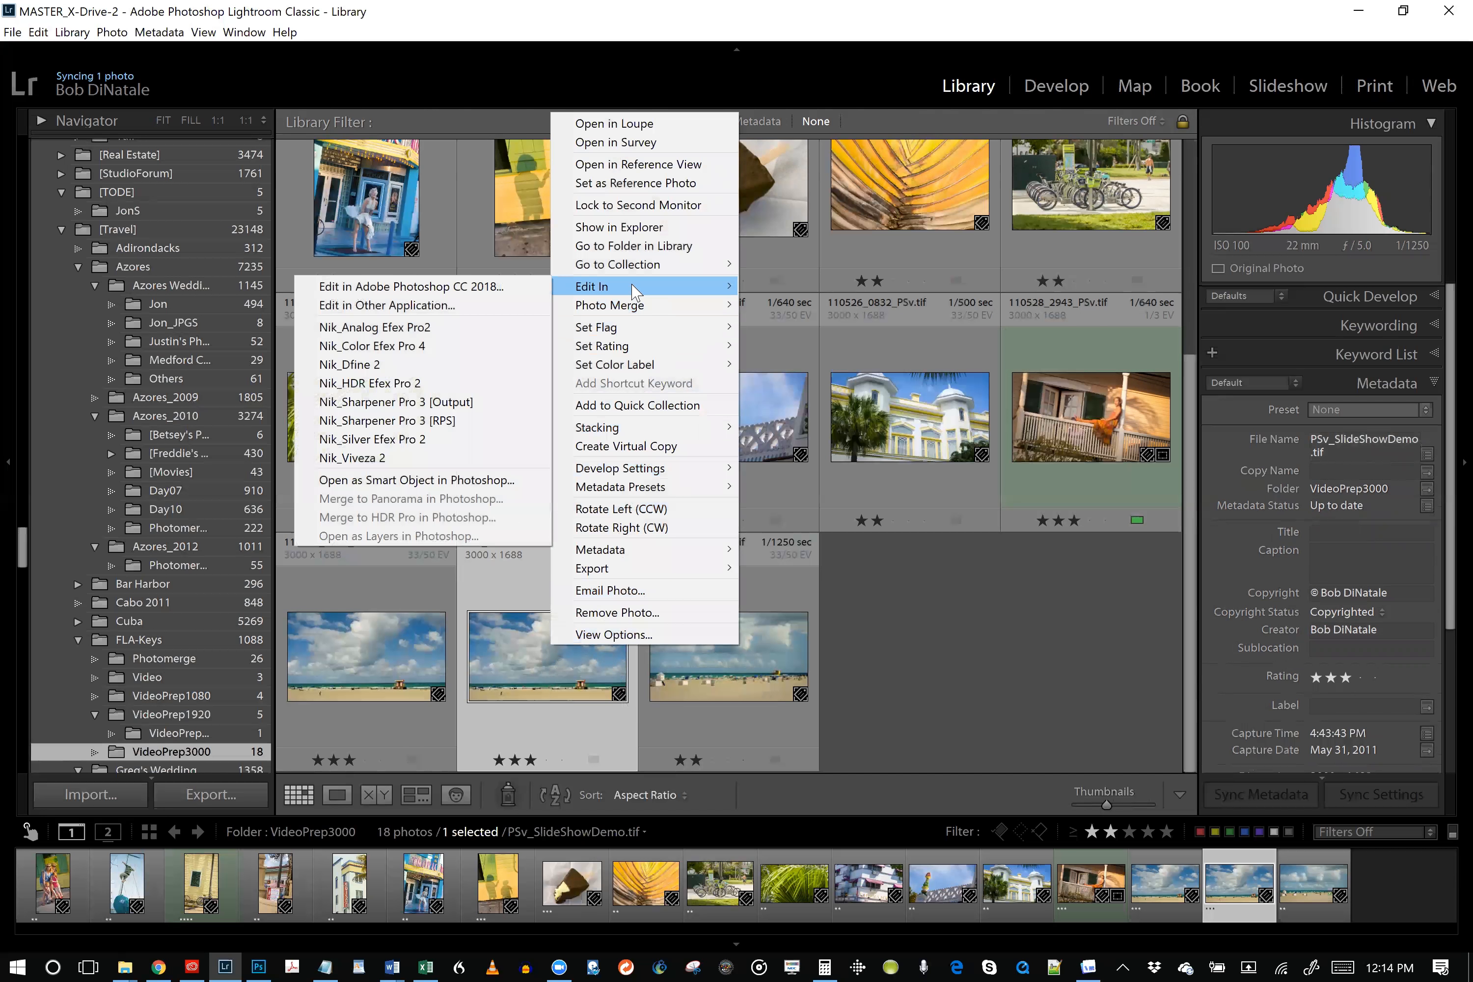
pyautogui.click(539, 288)
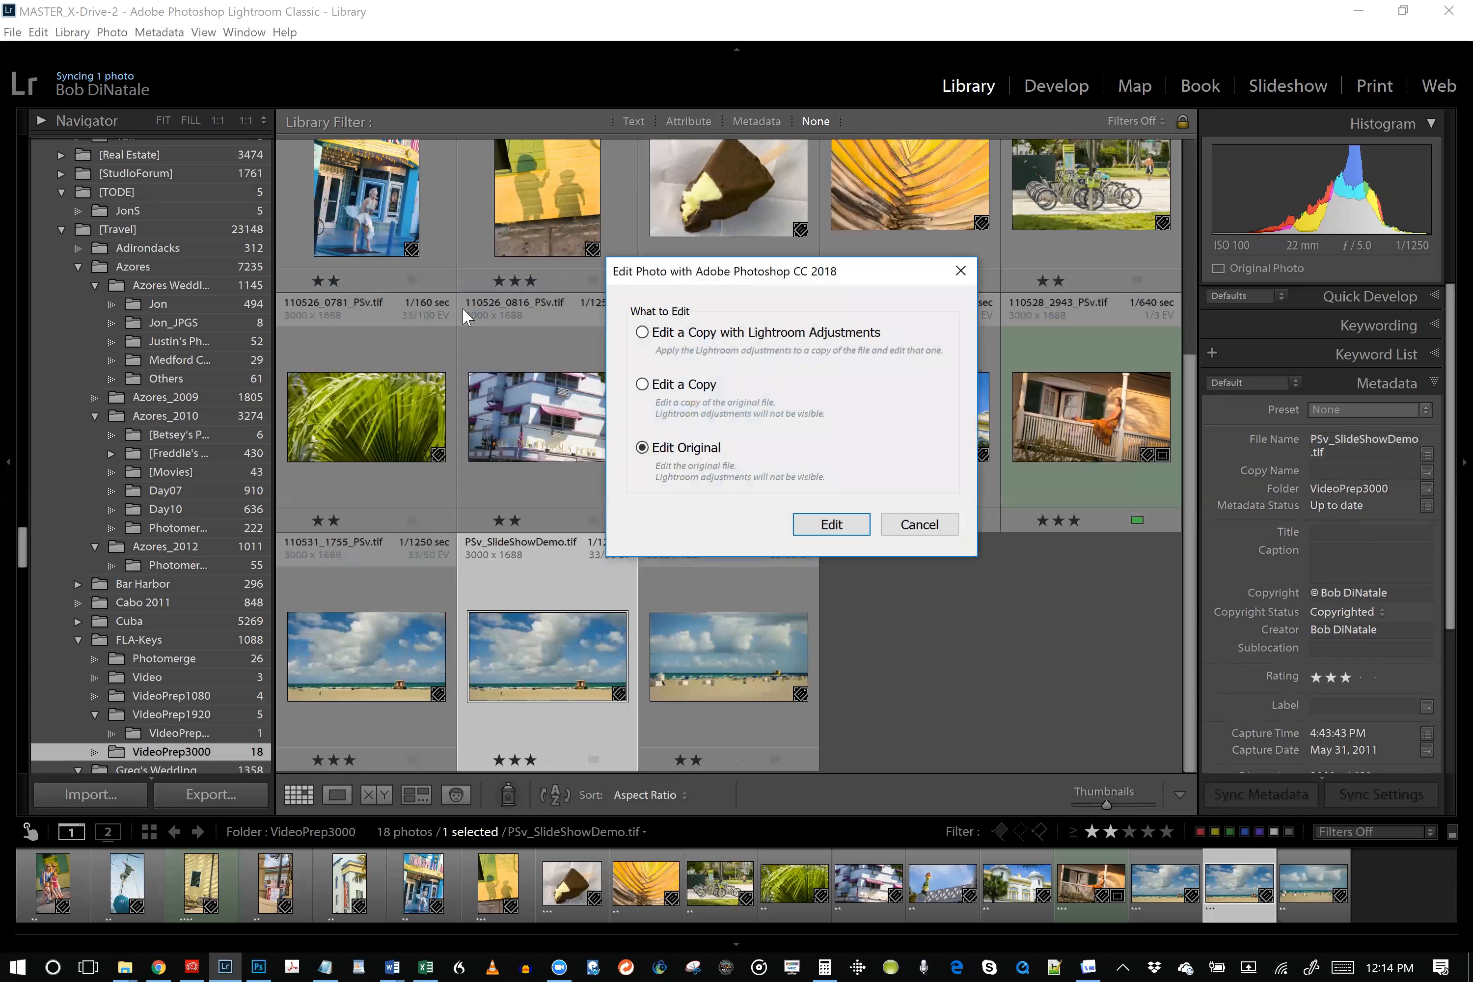
pyautogui.click(819, 524)
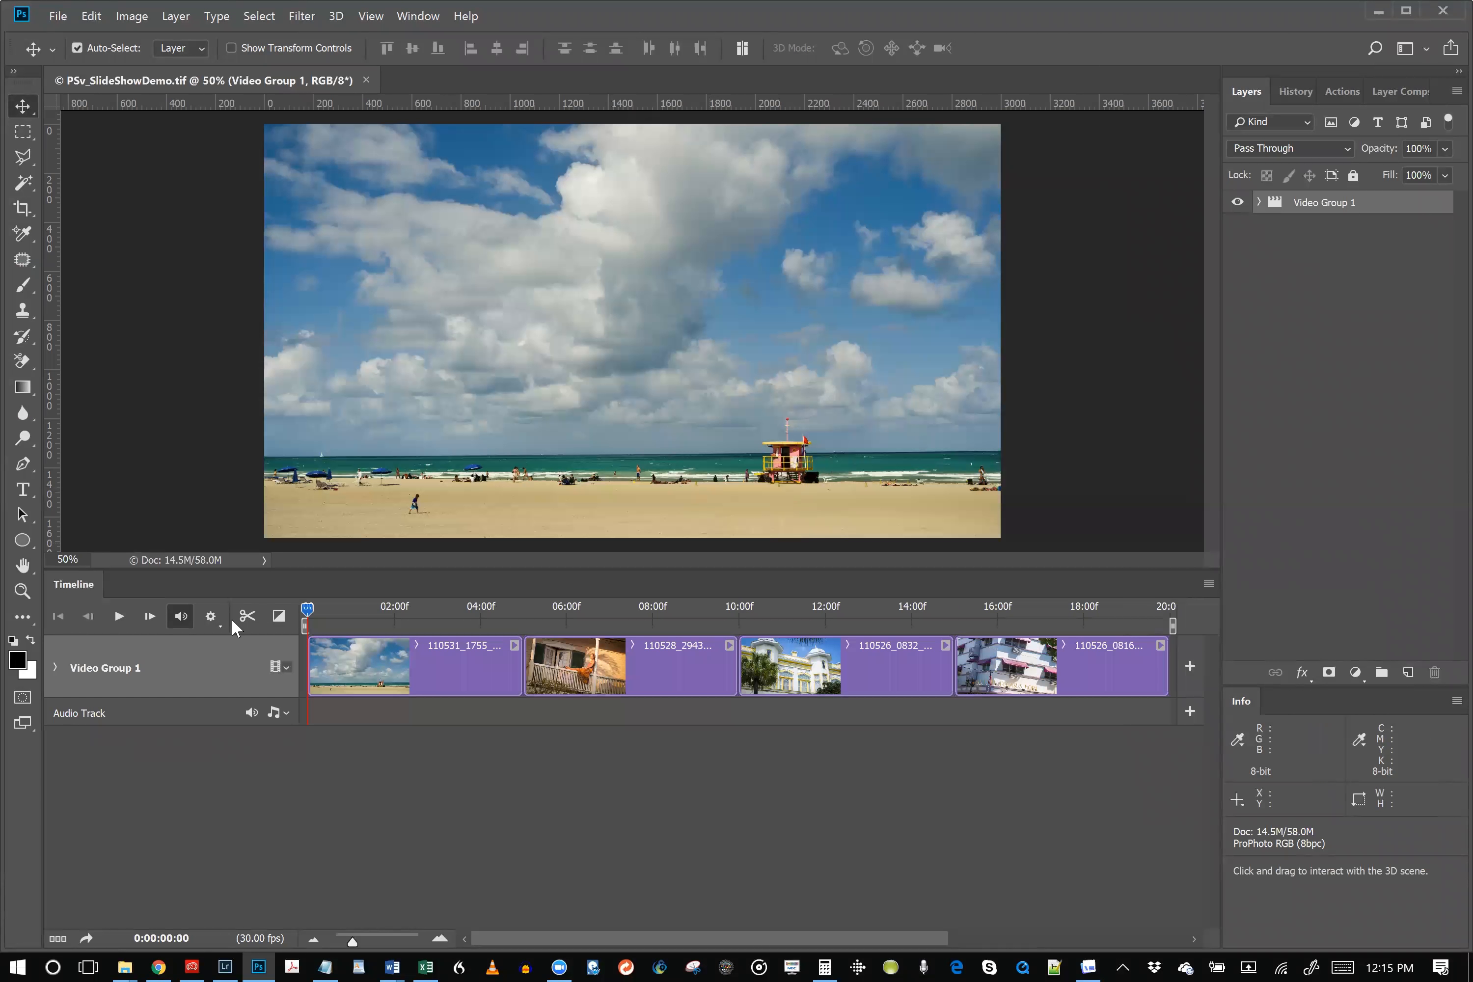
# Add Bubblegum_Ballgame.mp3 to the audio track and play part of the slideshow to preview it
pyautogui.click(285, 712)
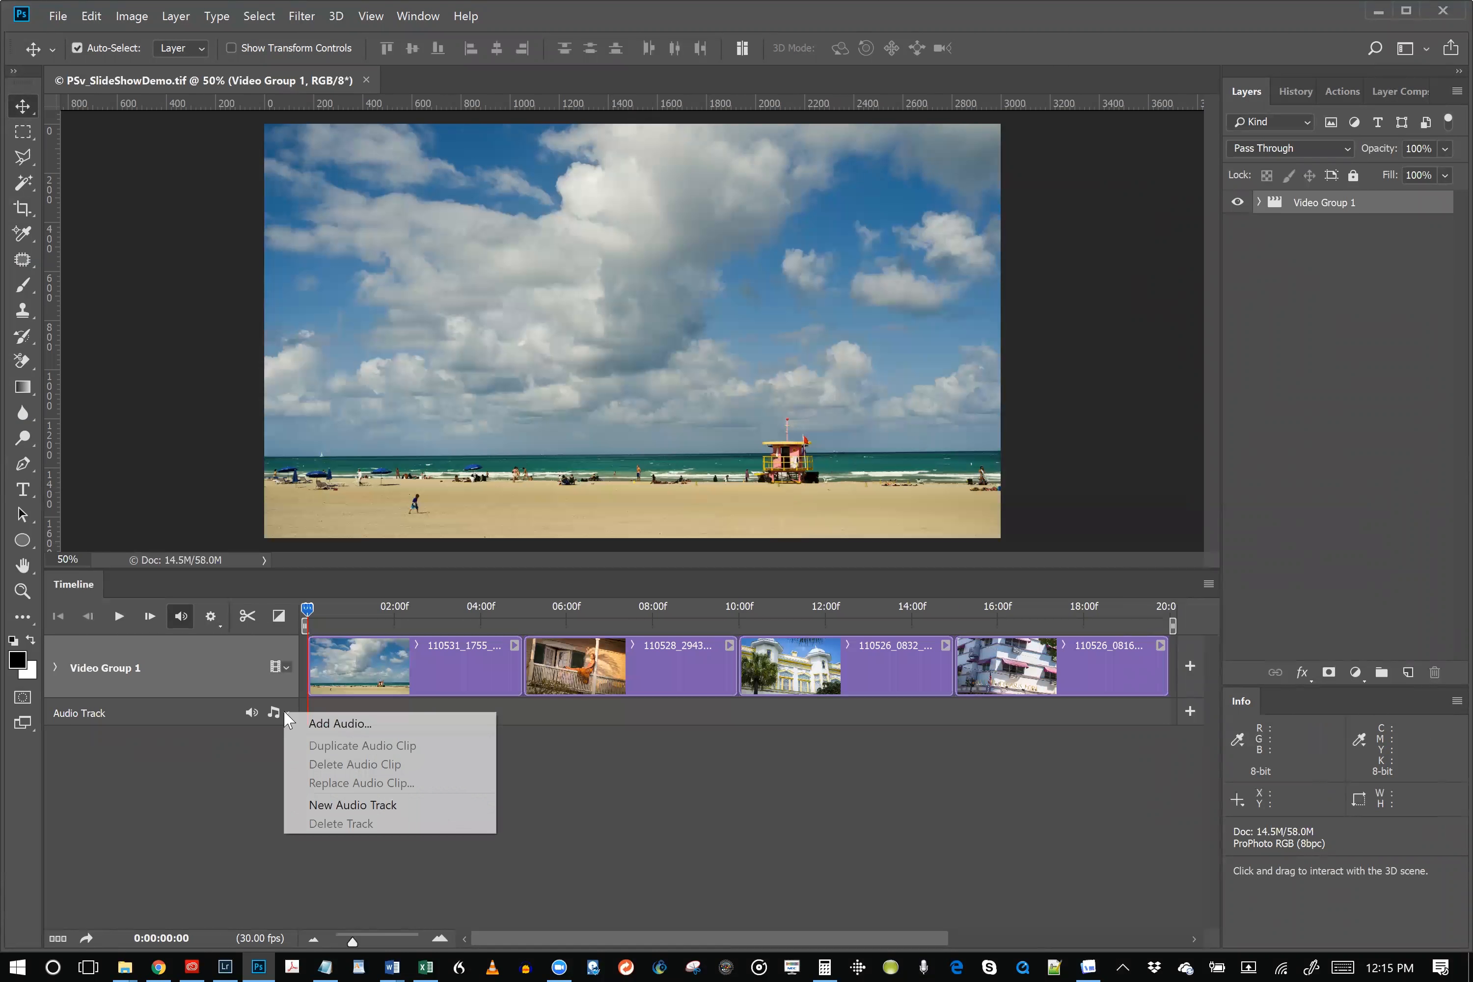
pyautogui.click(306, 724)
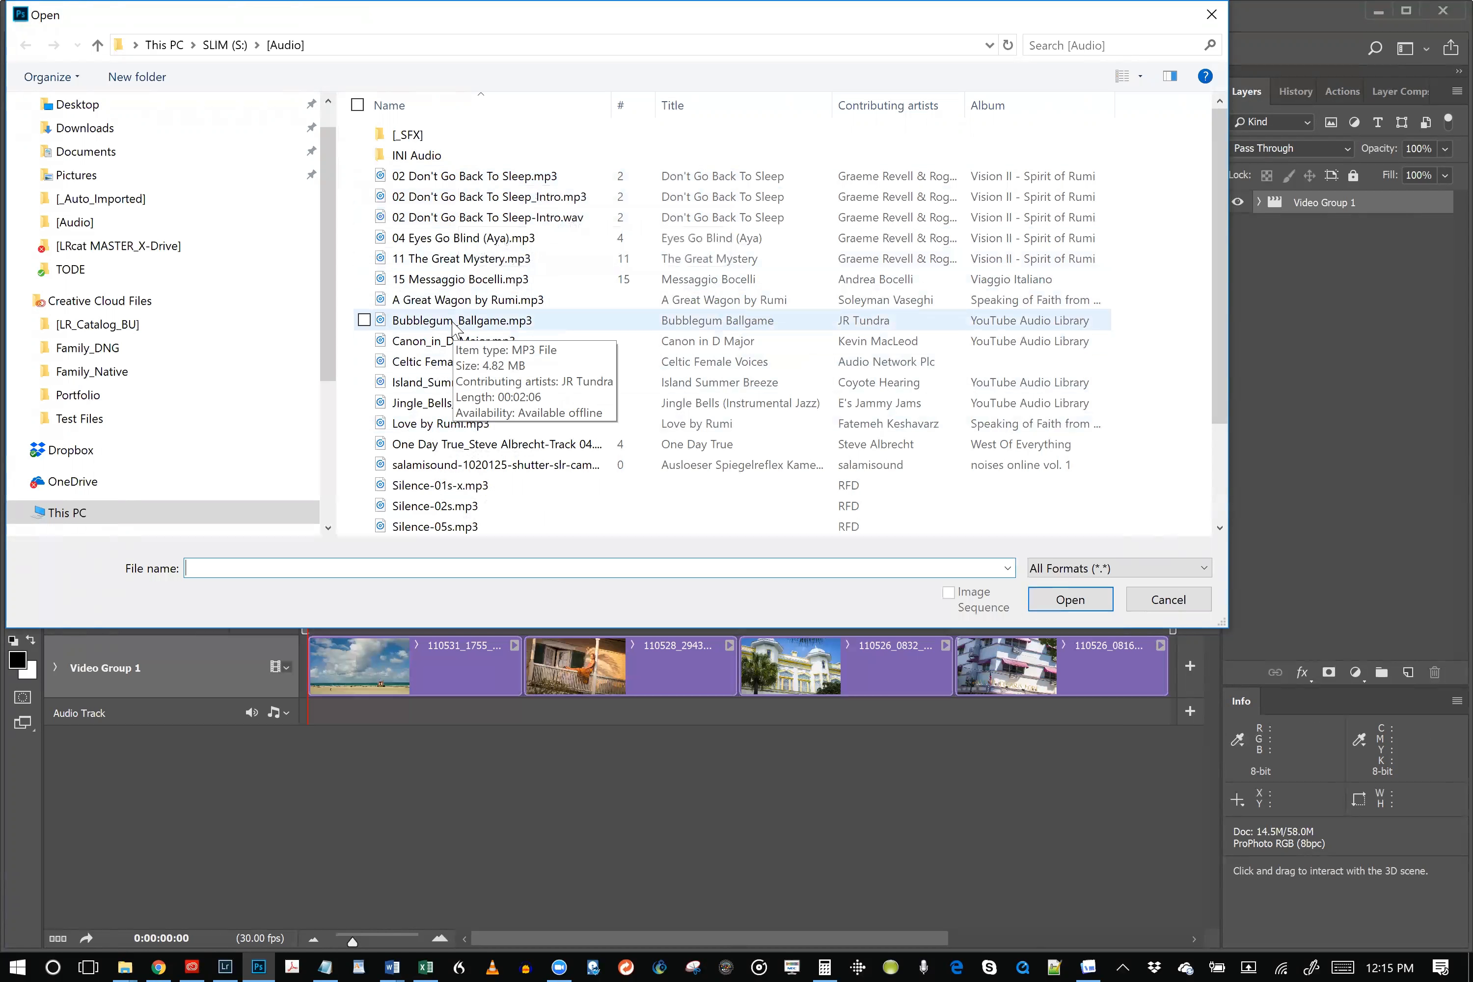
pyautogui.click(453, 321)
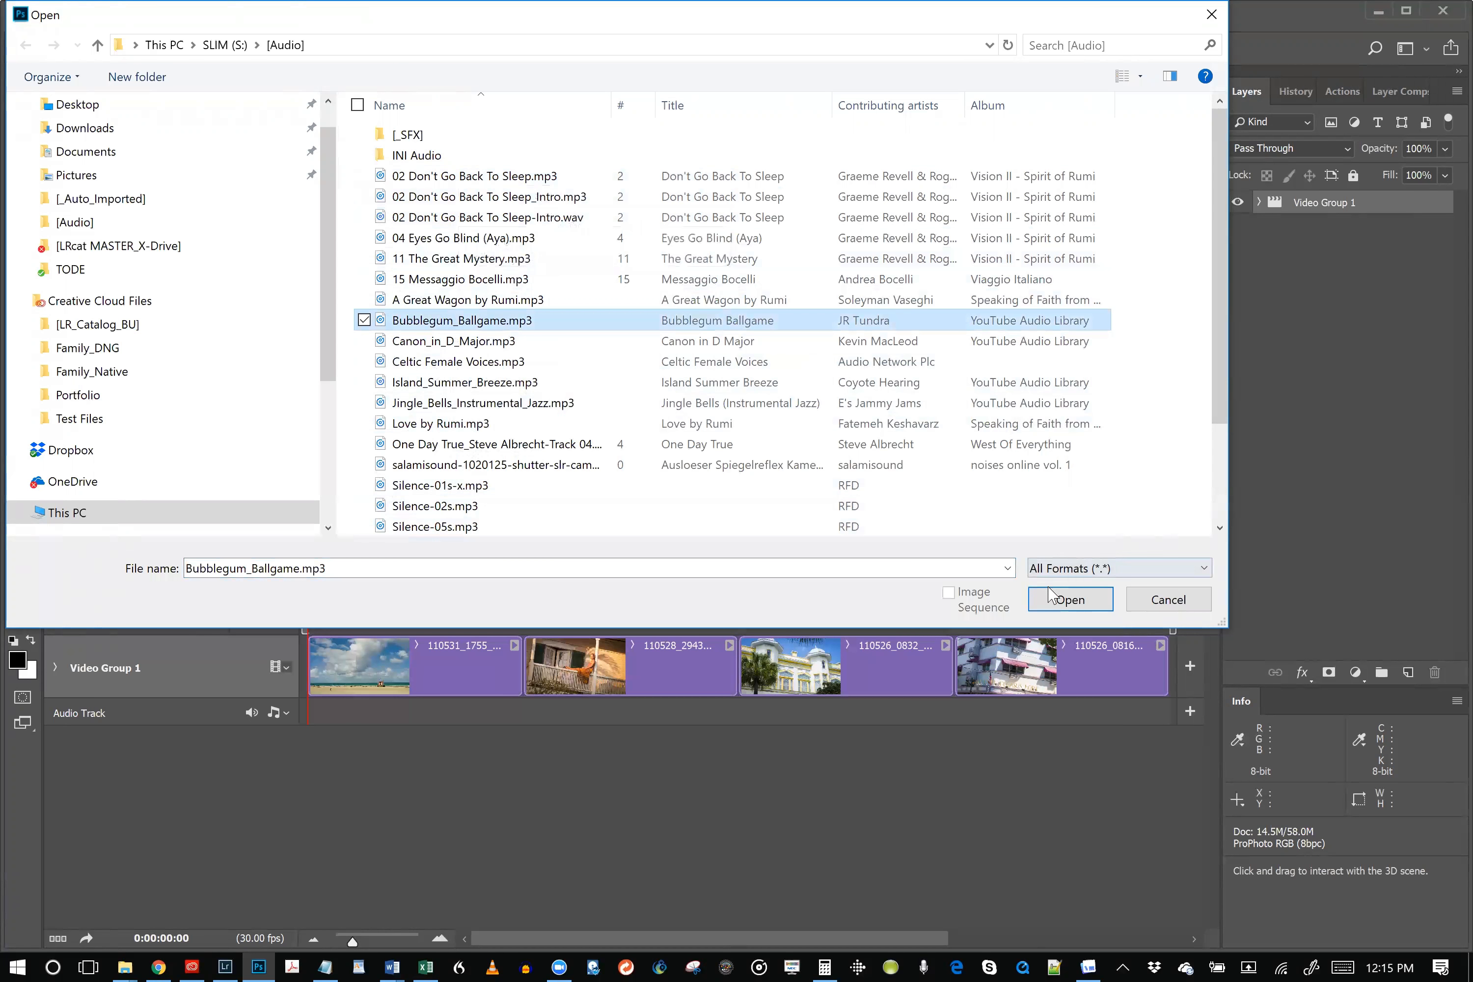
pyautogui.click(1057, 601)
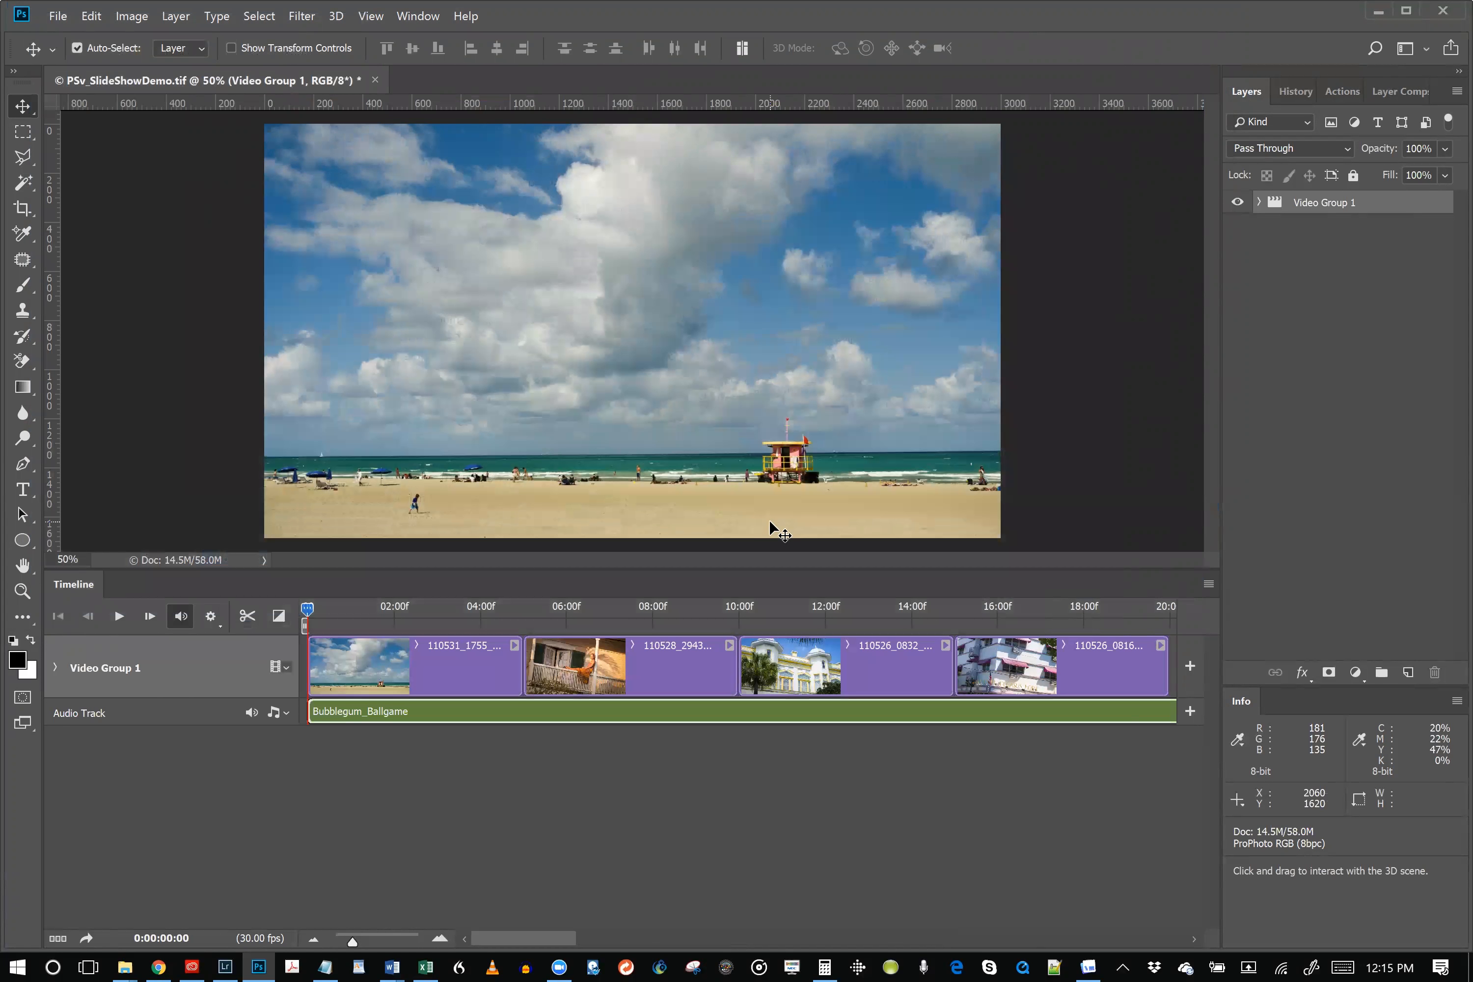
pyautogui.press('space')
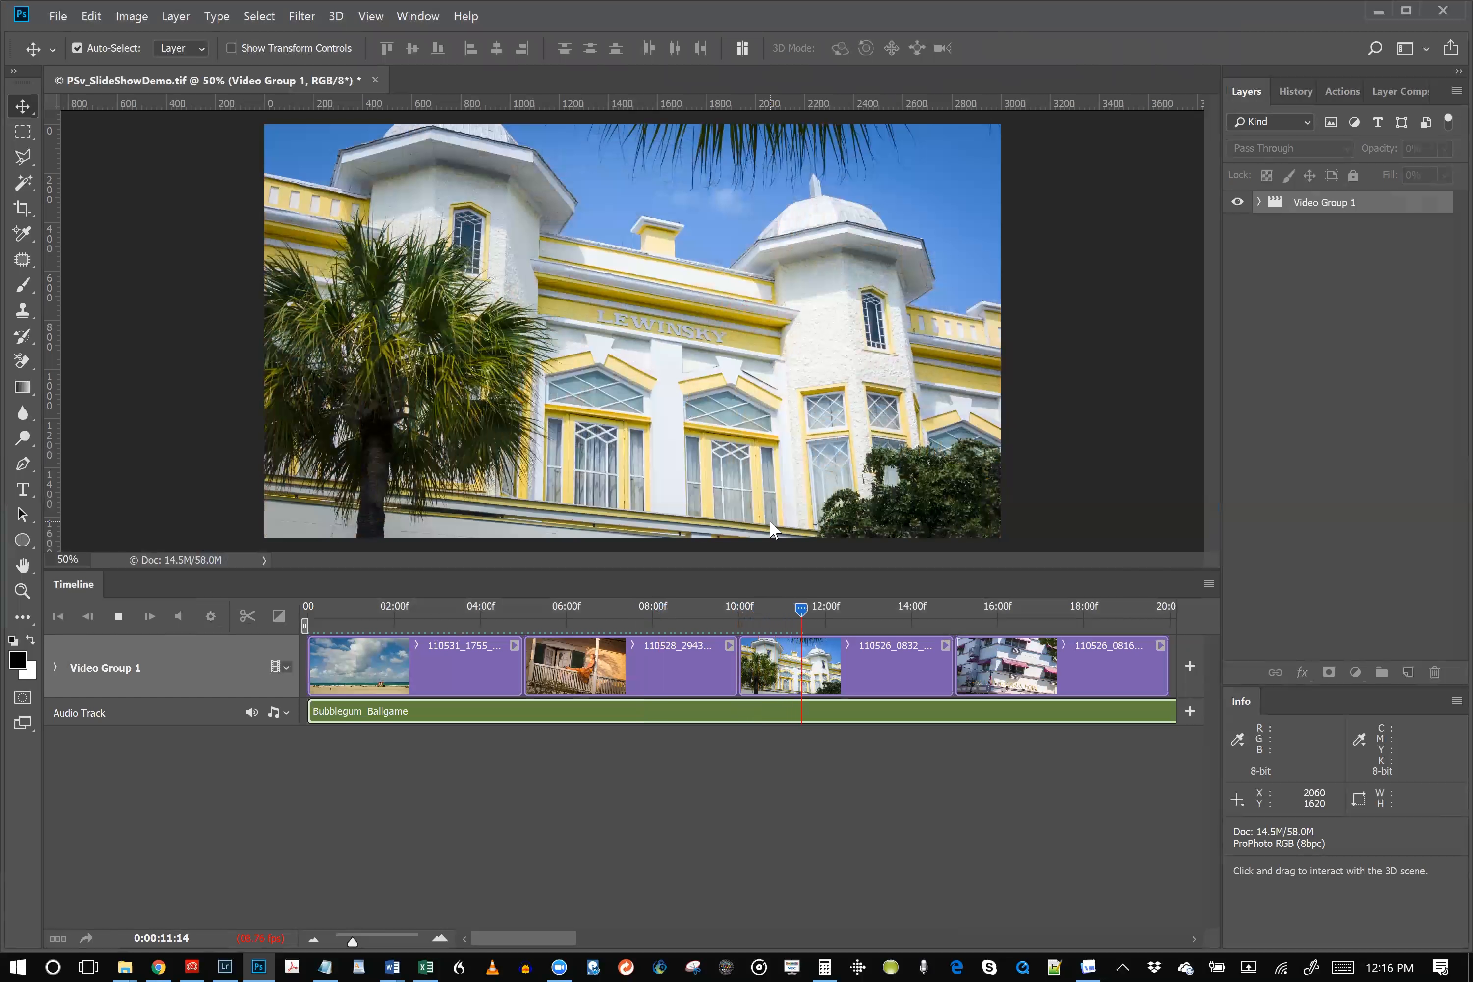
pyautogui.press('space')
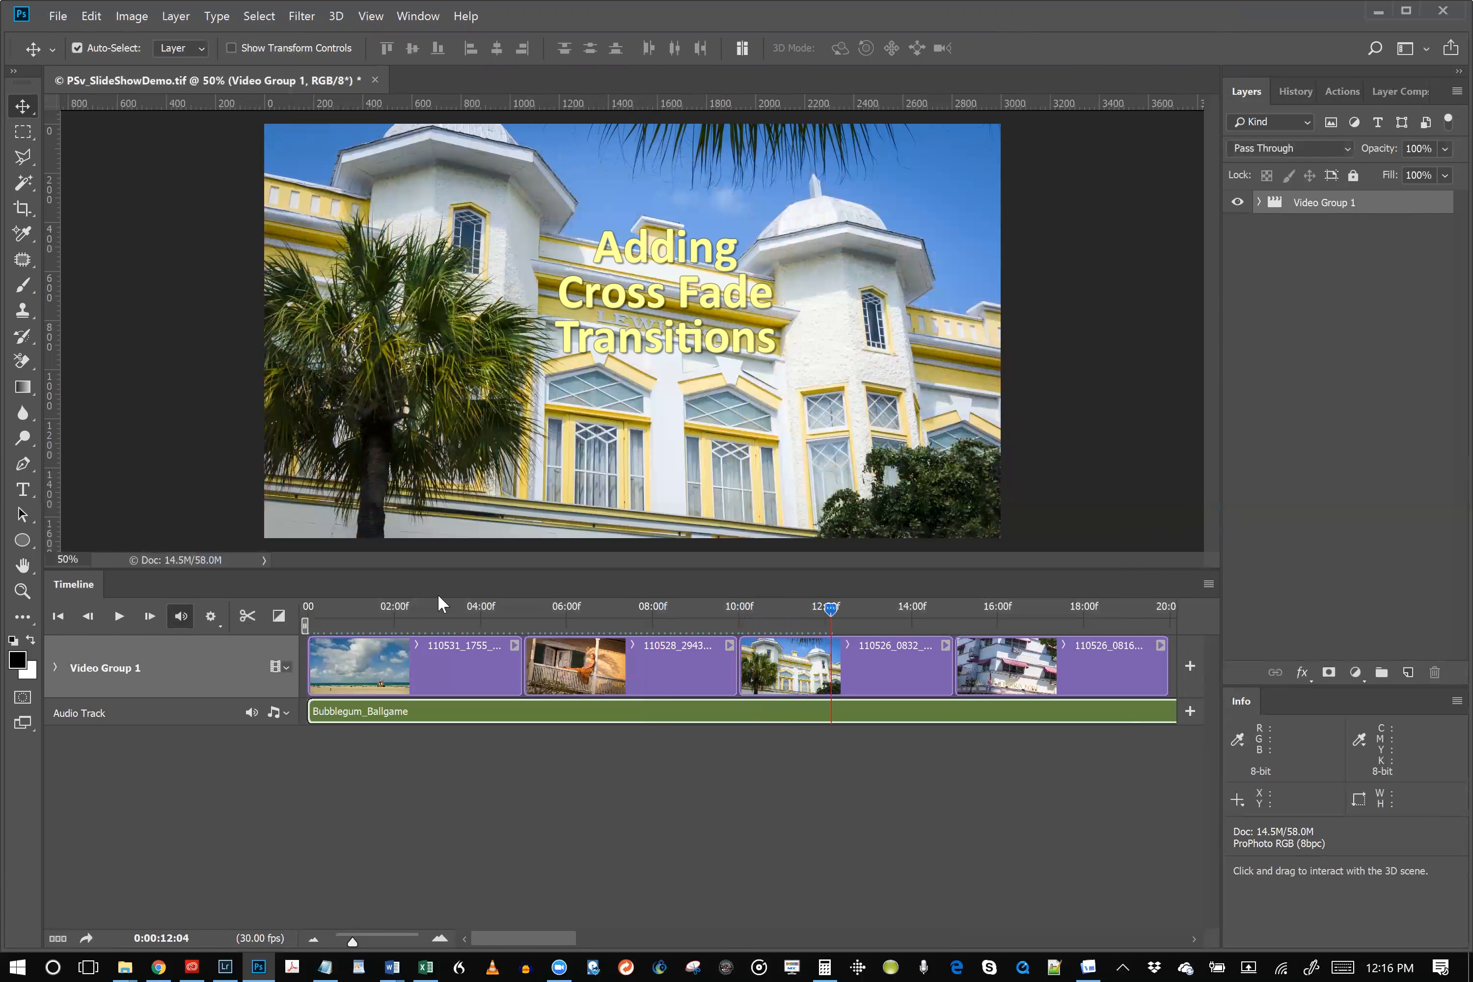
# Apply 2-second Cross Fade transitions at the three junctions between the four photo clips in Video Group 1
pyautogui.click(279, 616)
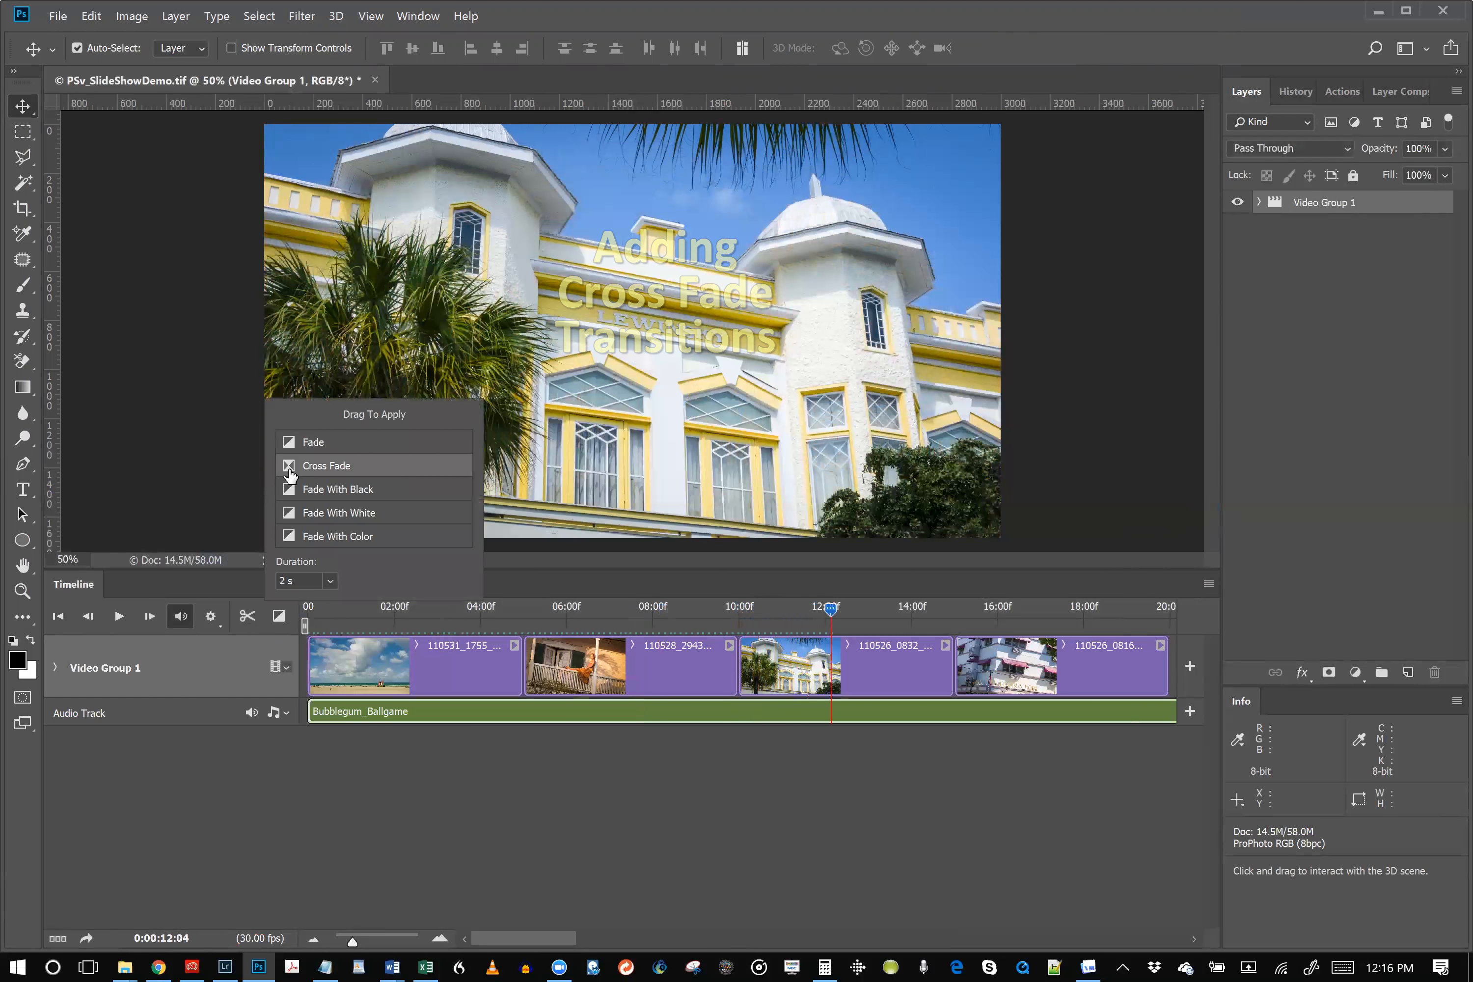
pyautogui.moveTo(290, 475); pyautogui.dragTo(523, 660)
pyautogui.moveTo(326, 467); pyautogui.dragTo(672, 654)
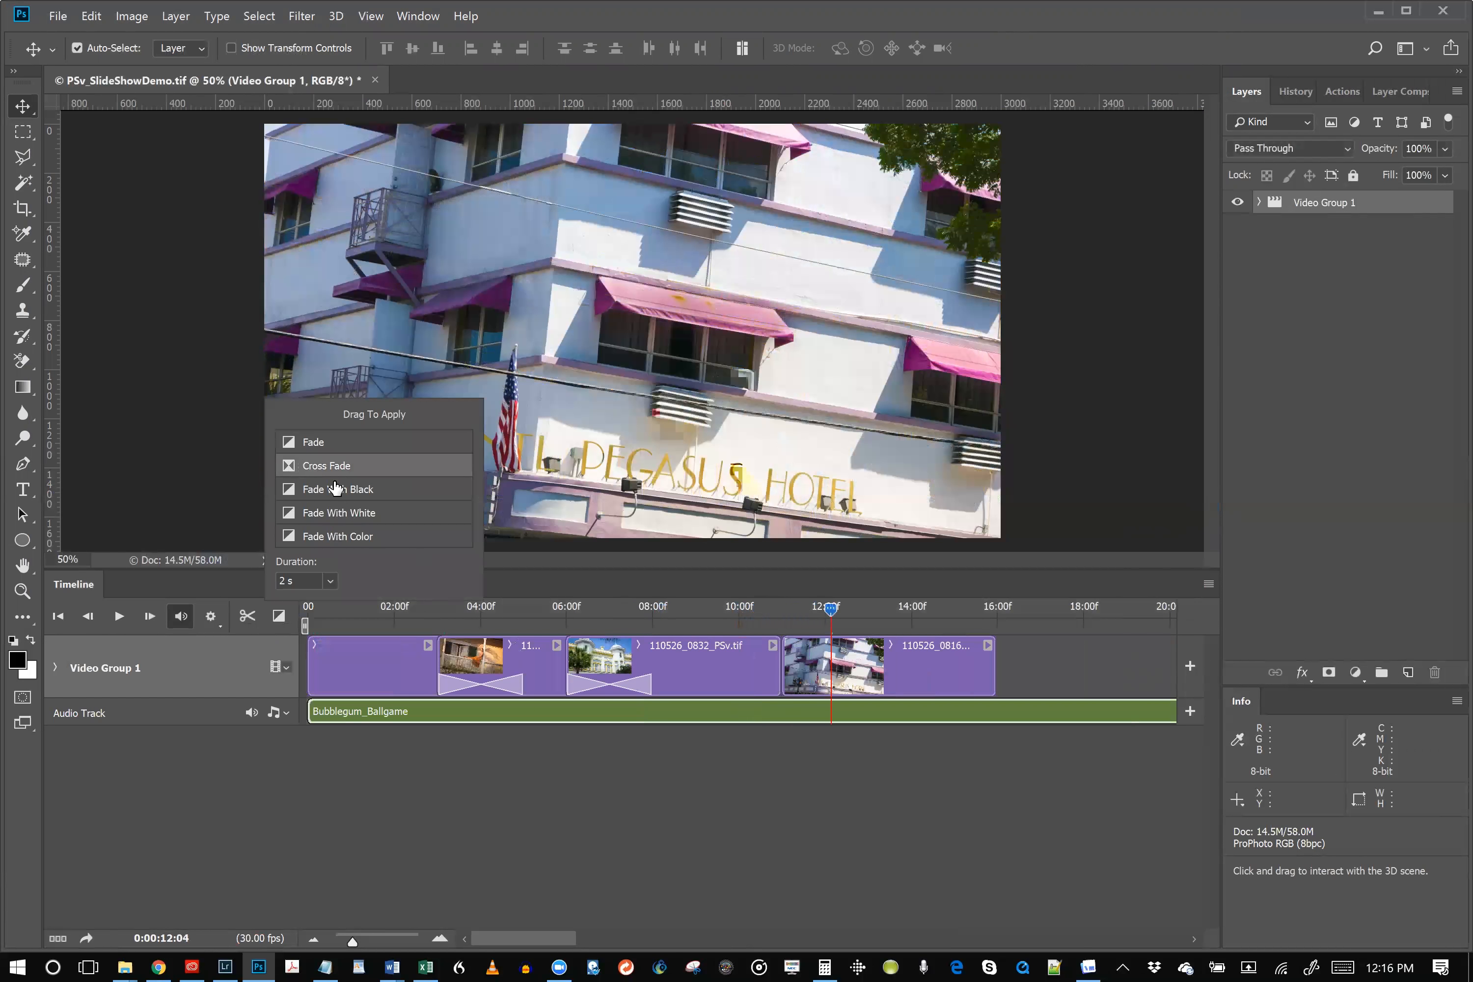
pyautogui.moveTo(336, 488); pyautogui.dragTo(763, 675)
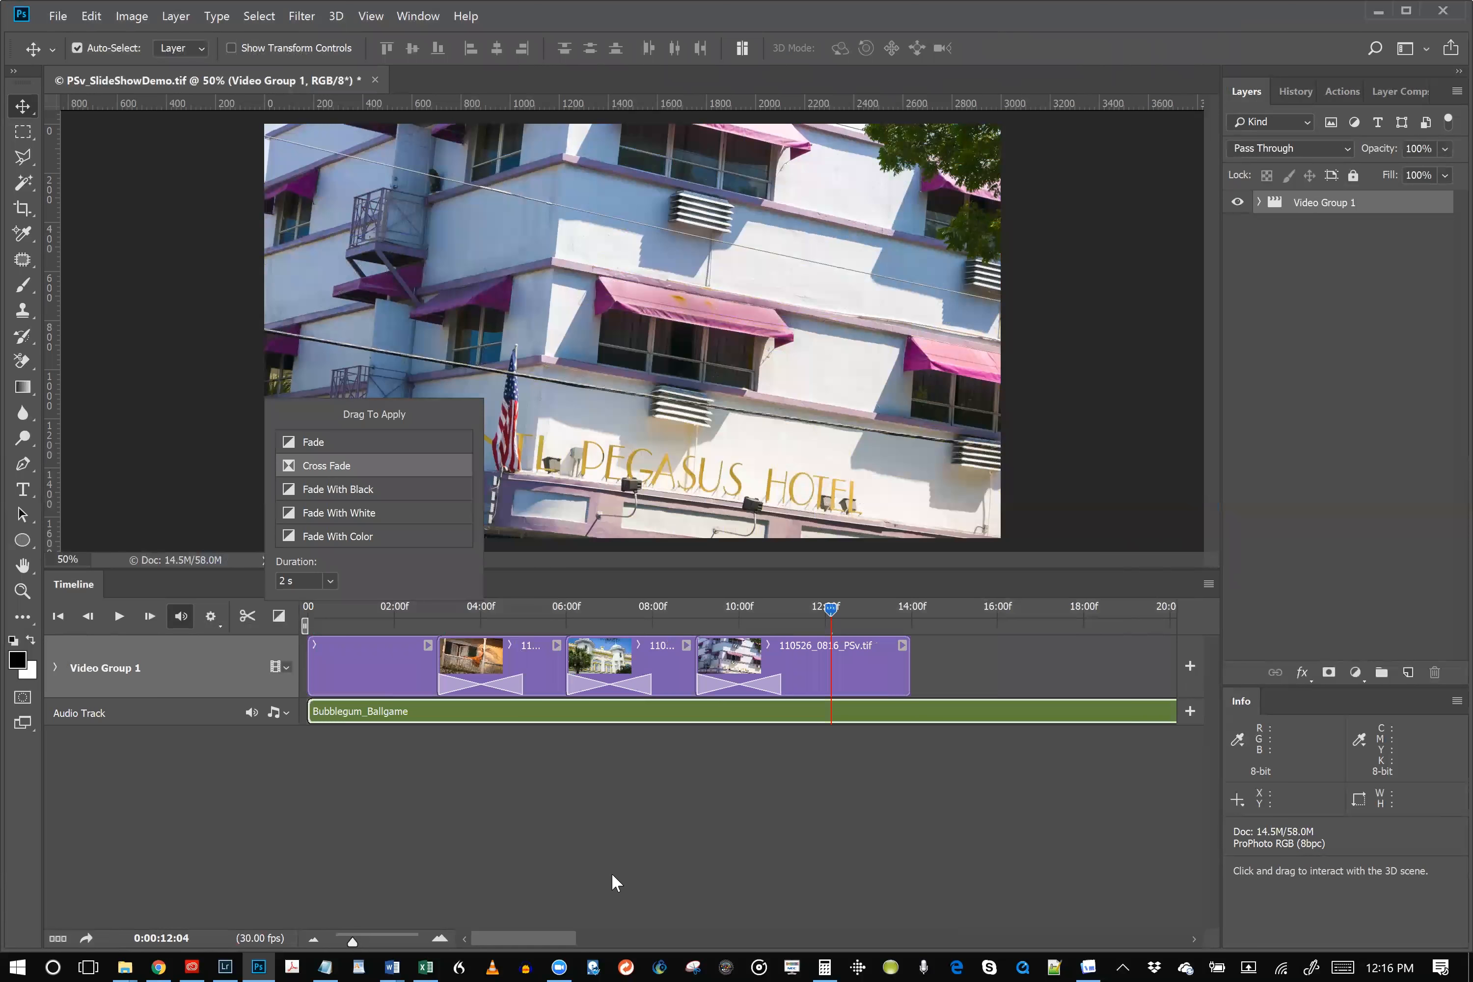
# Preview the cross fades from the 2-second mark through the end of the slideshow, and replay its opening
pyautogui.moveTo(829, 608); pyautogui.dragTo(393, 605)
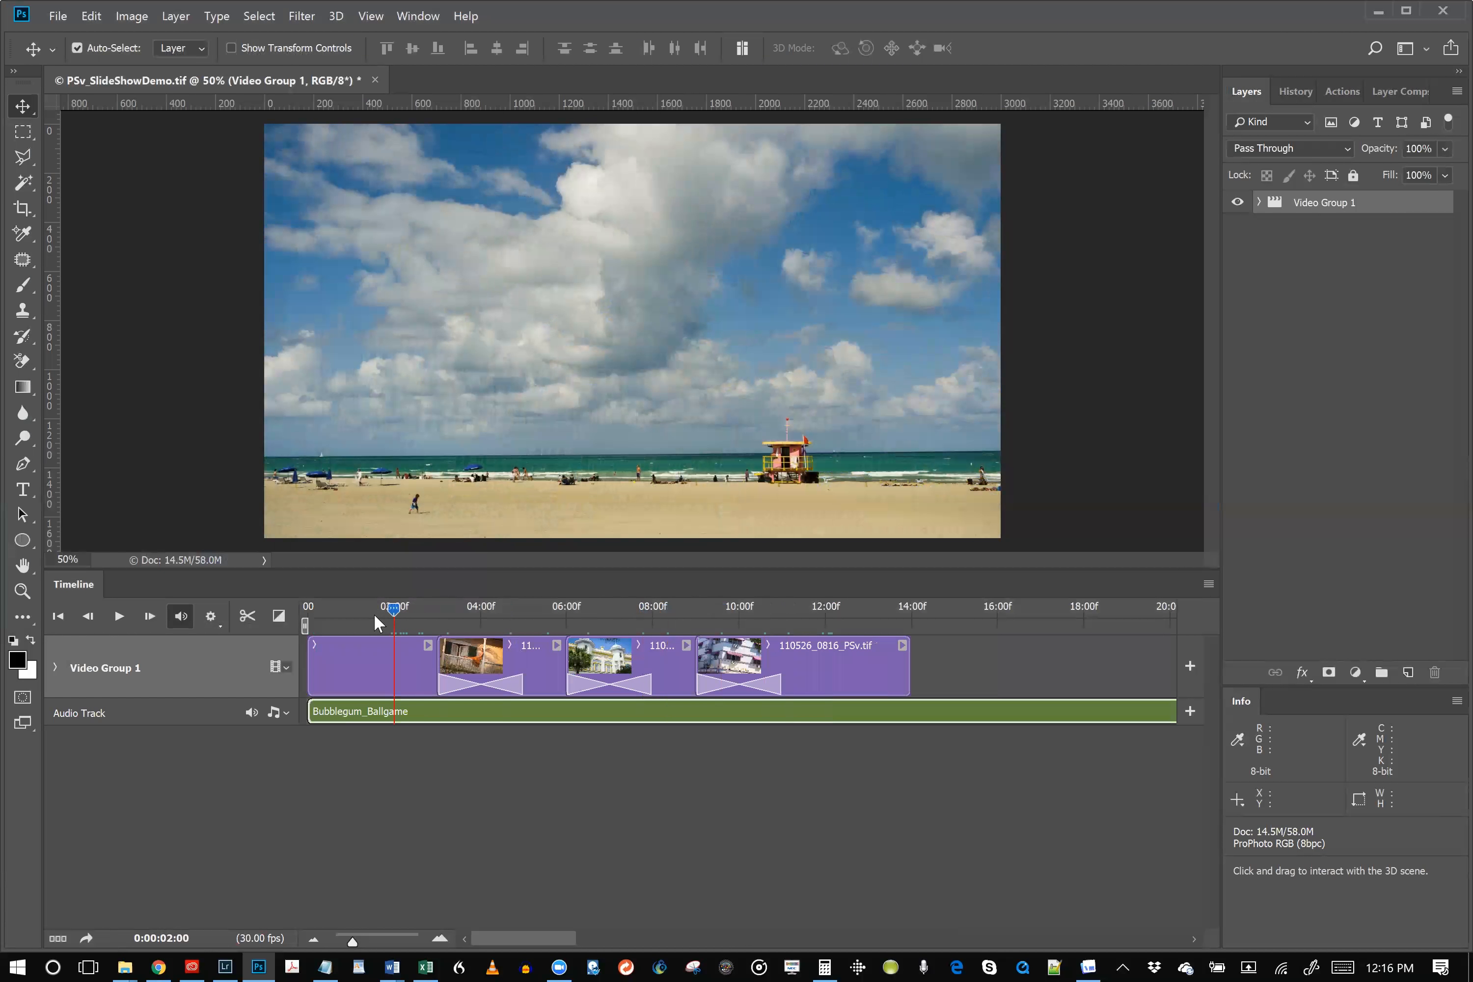
pyautogui.press('space')
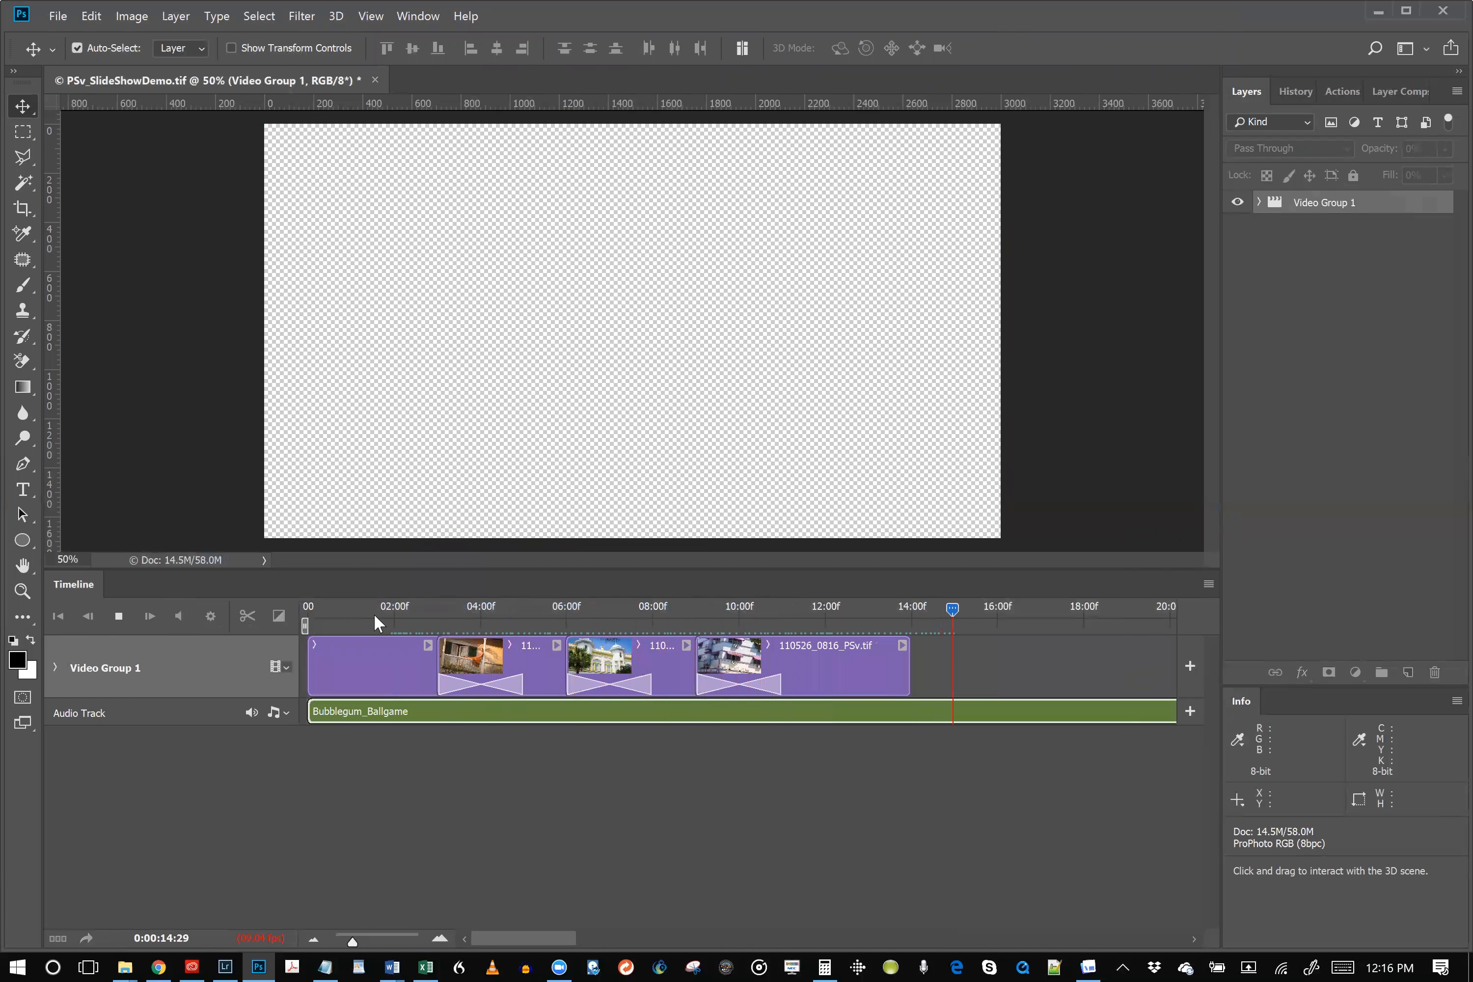
pyautogui.press('space')
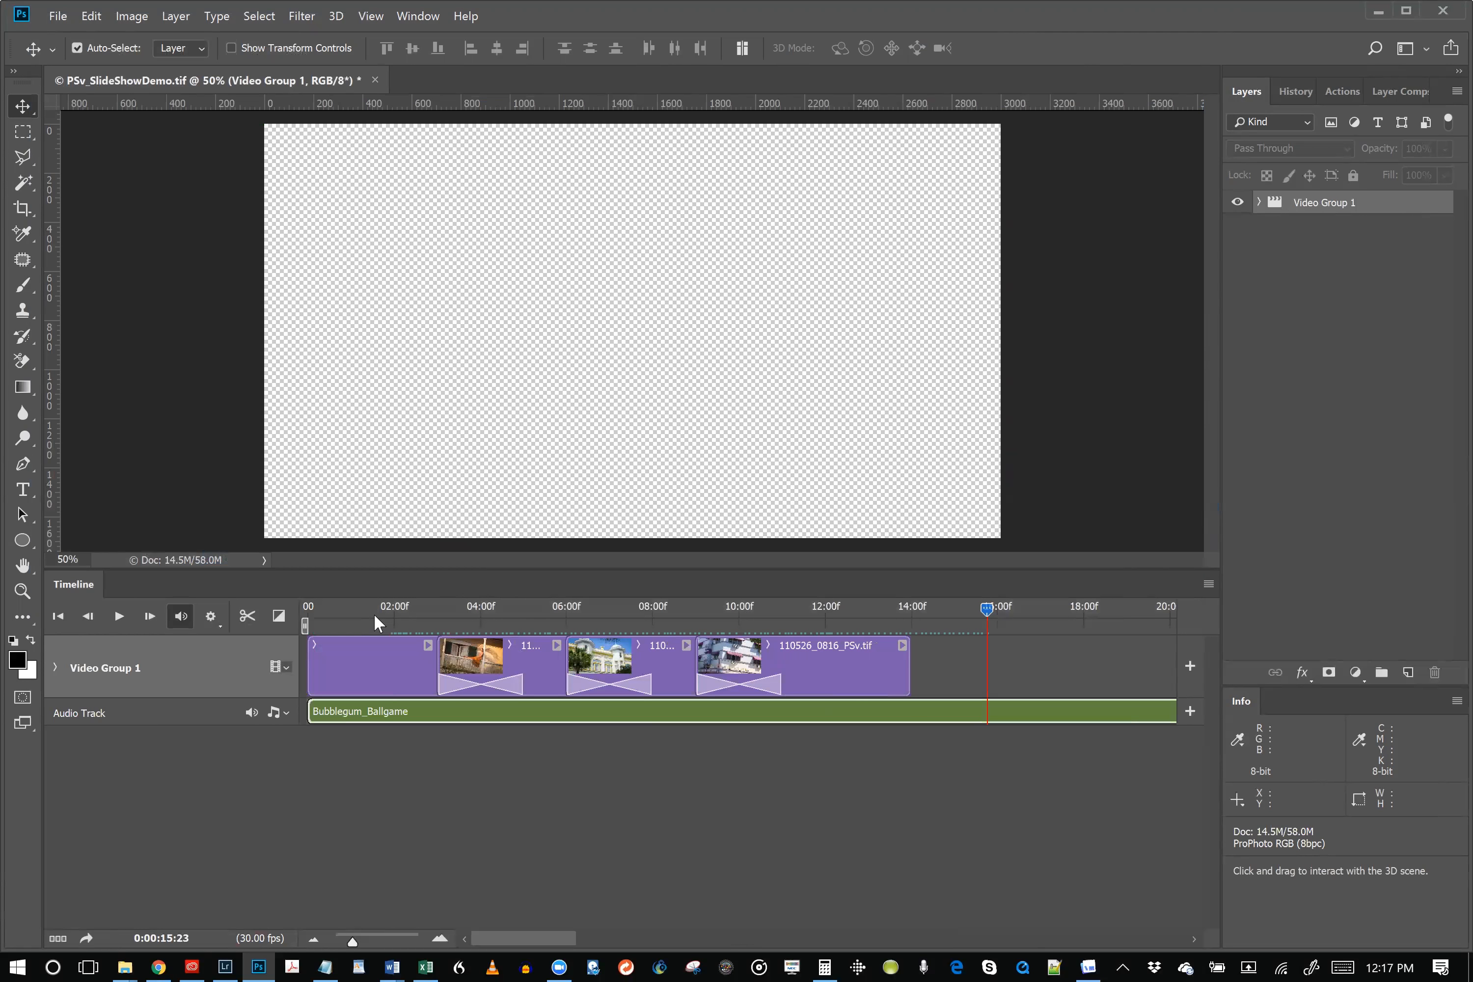
pyautogui.moveTo(986, 608); pyautogui.dragTo(294, 622)
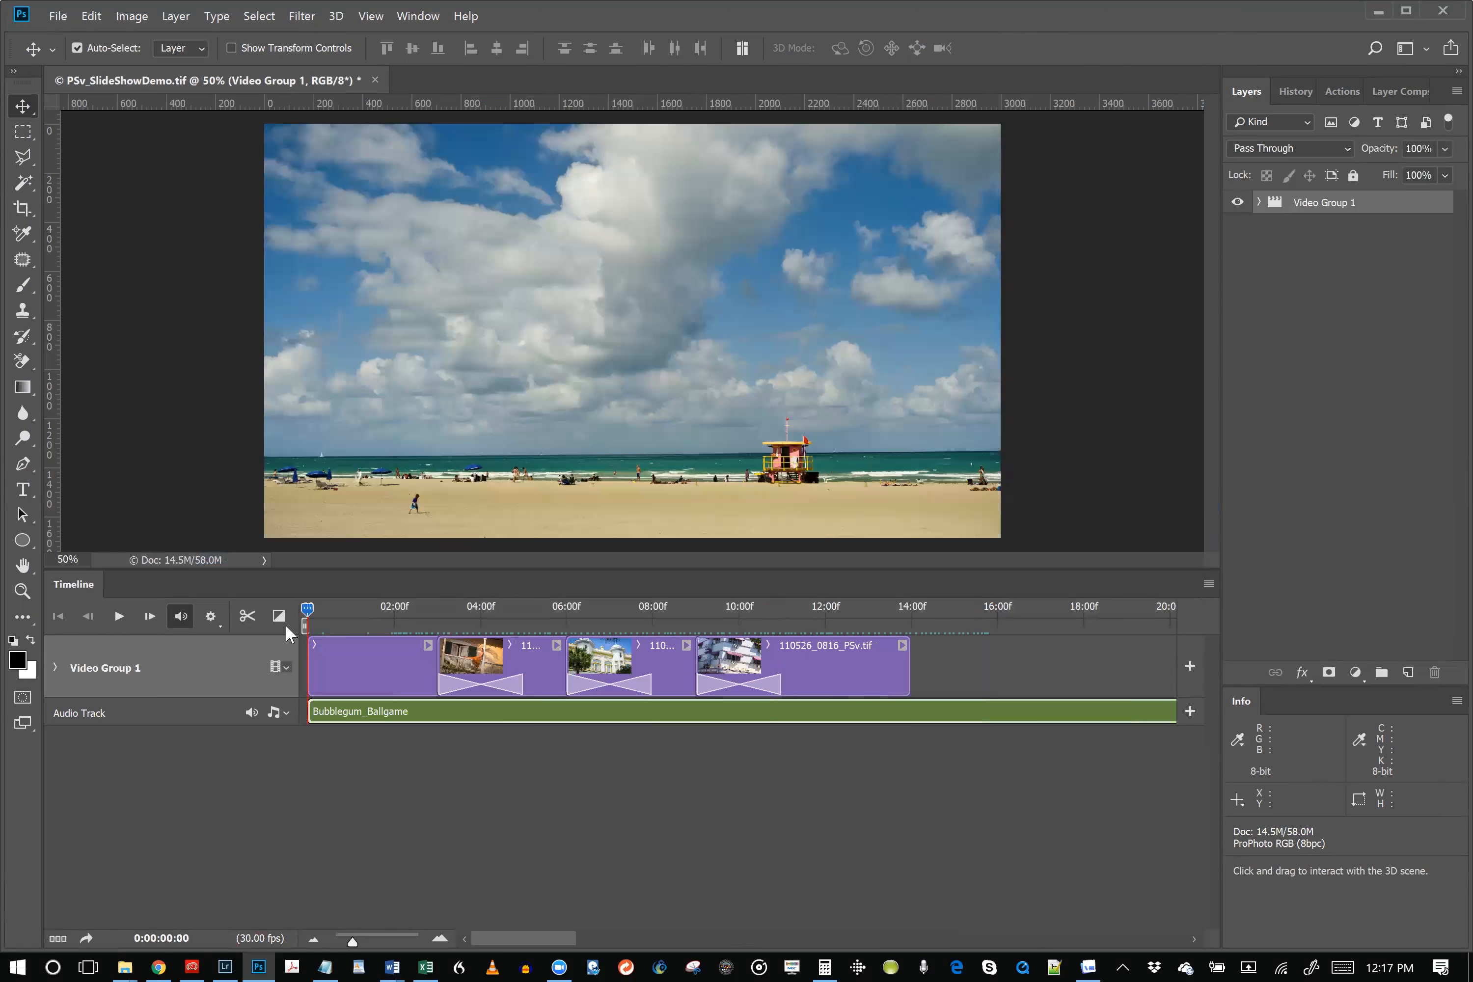
pyautogui.press('space')
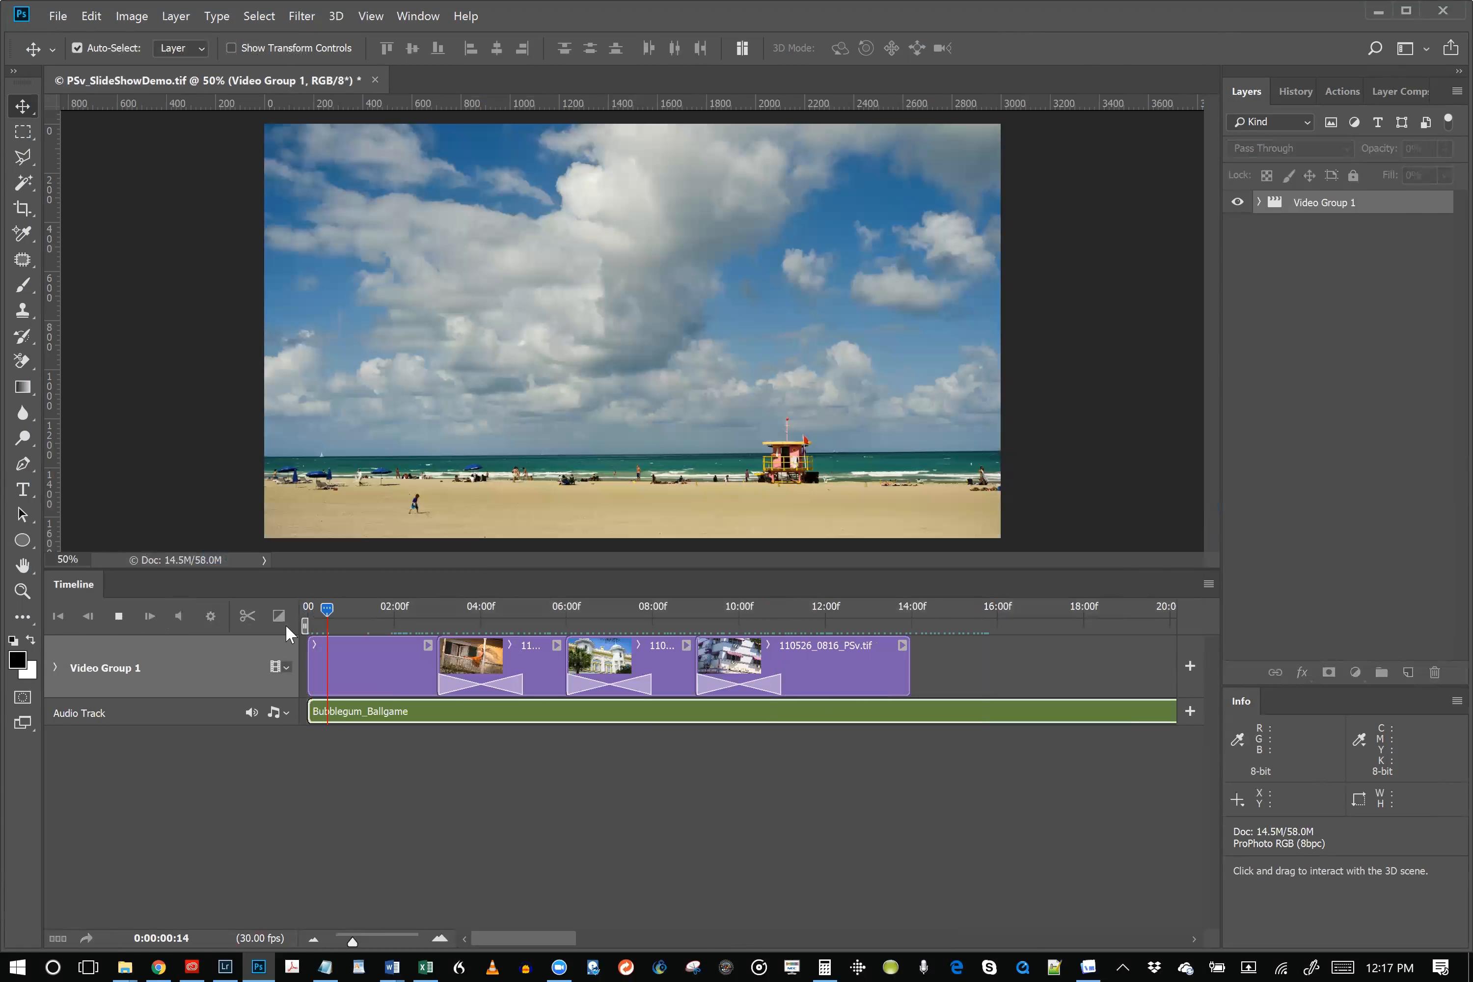
pyautogui.press('space')
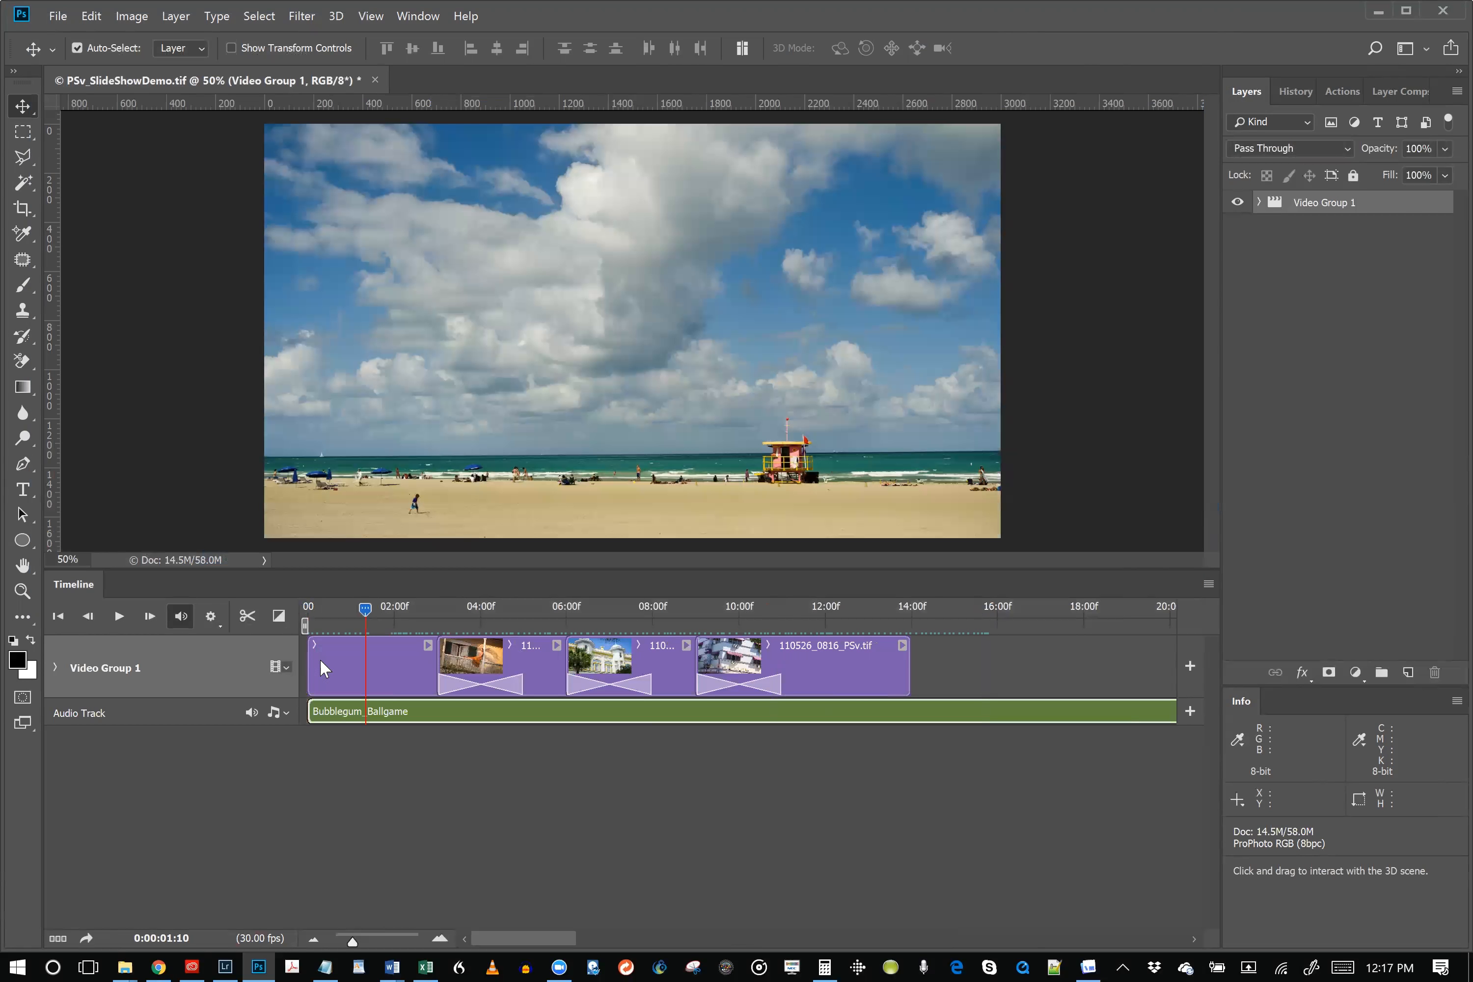
# Try a 2-second Fade transition at the start of the first clip and play the opening
pyautogui.click(279, 615)
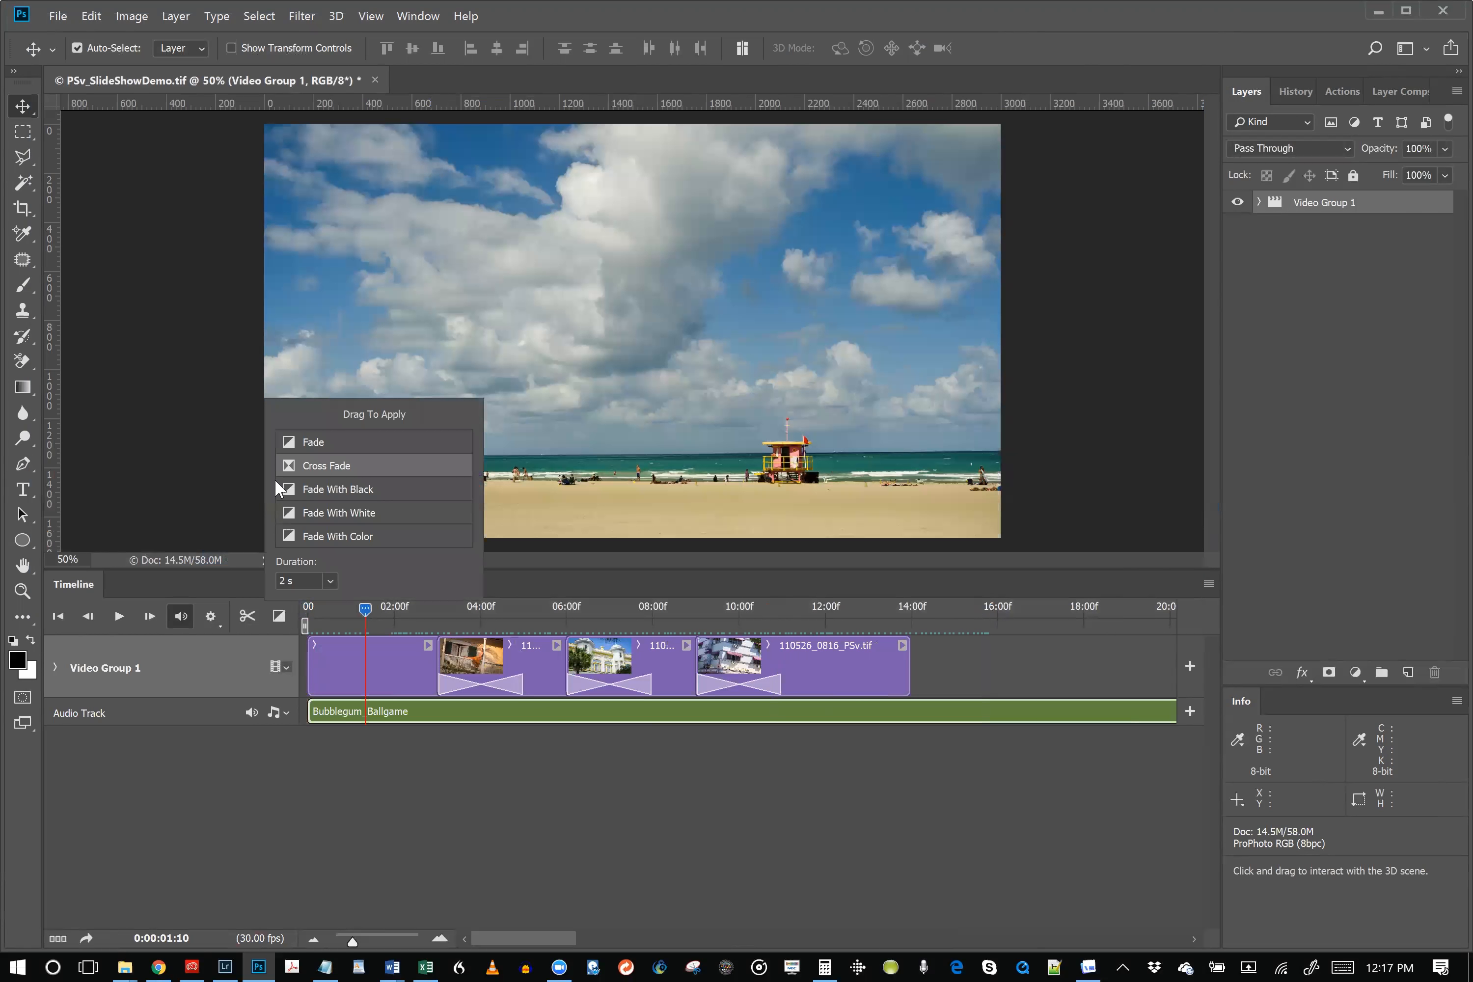
pyautogui.moveTo(298, 442); pyautogui.dragTo(268, 596)
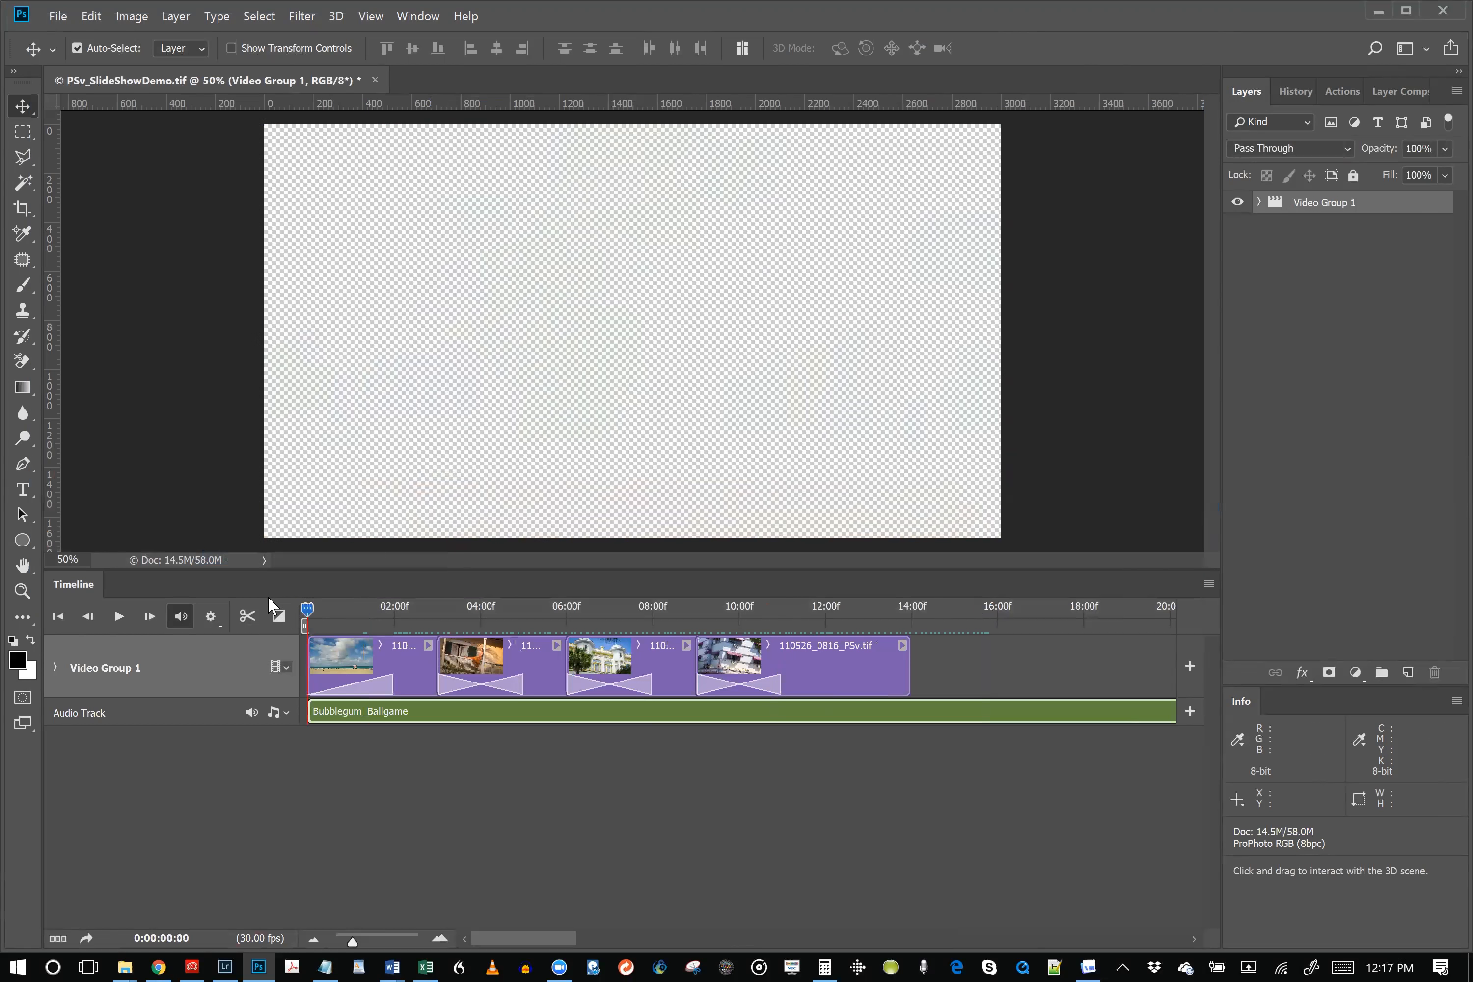
pyautogui.press('space')
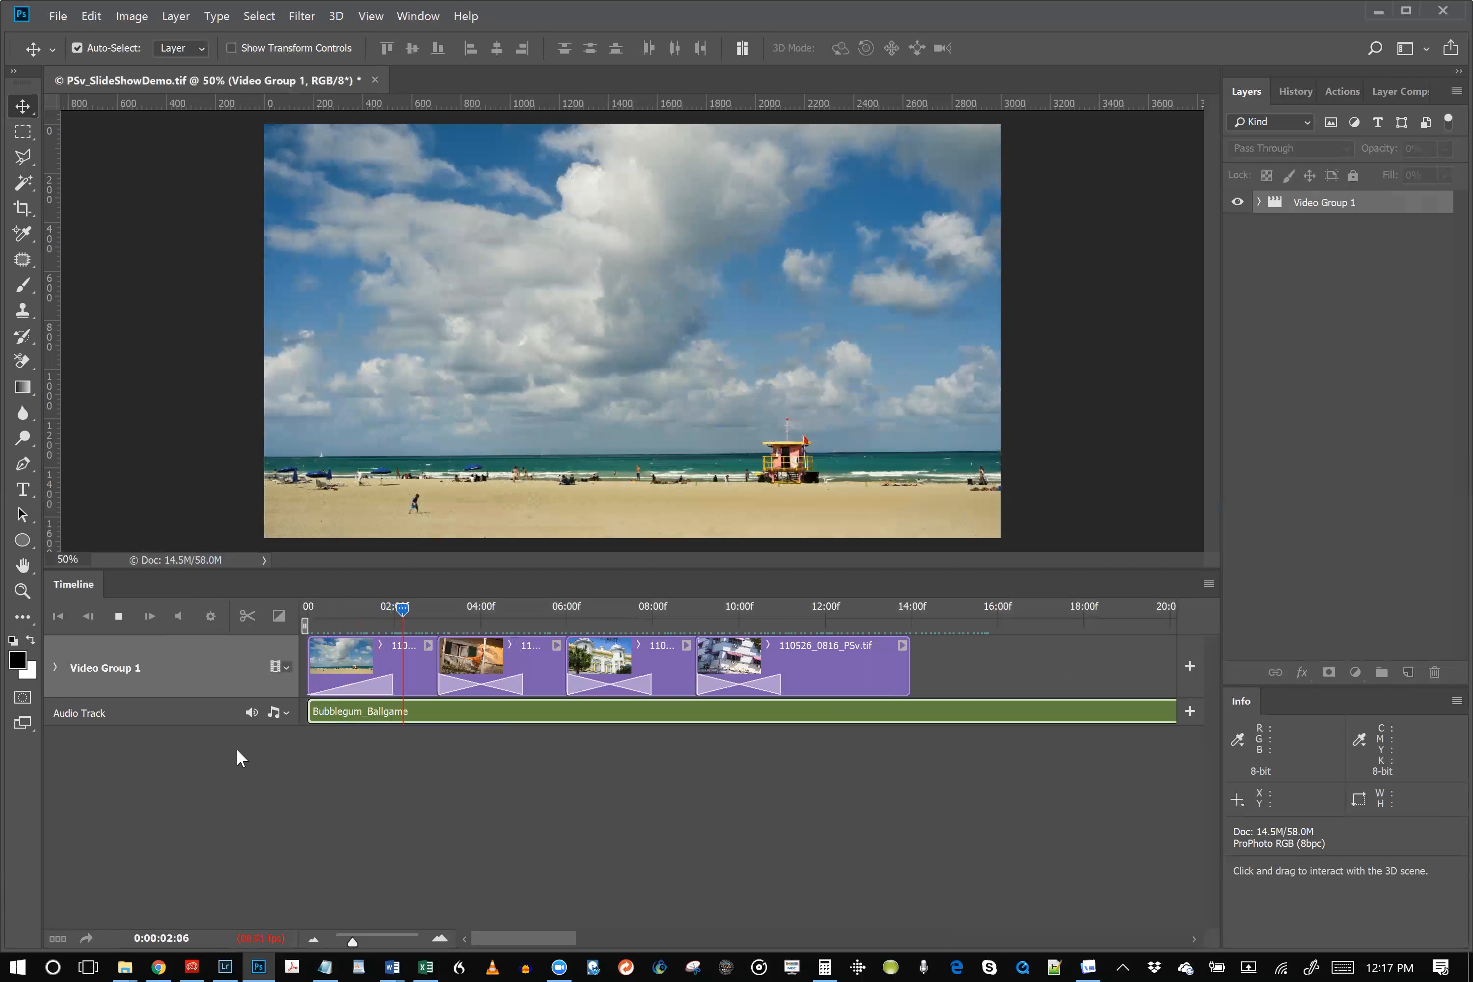
pyautogui.press('space')
# Apply a 2-second Fade With Black transition to the start of the first clip and play the whole slideshow
pyautogui.click(278, 615)
pyautogui.moveTo(309, 490); pyautogui.dragTo(349, 689)
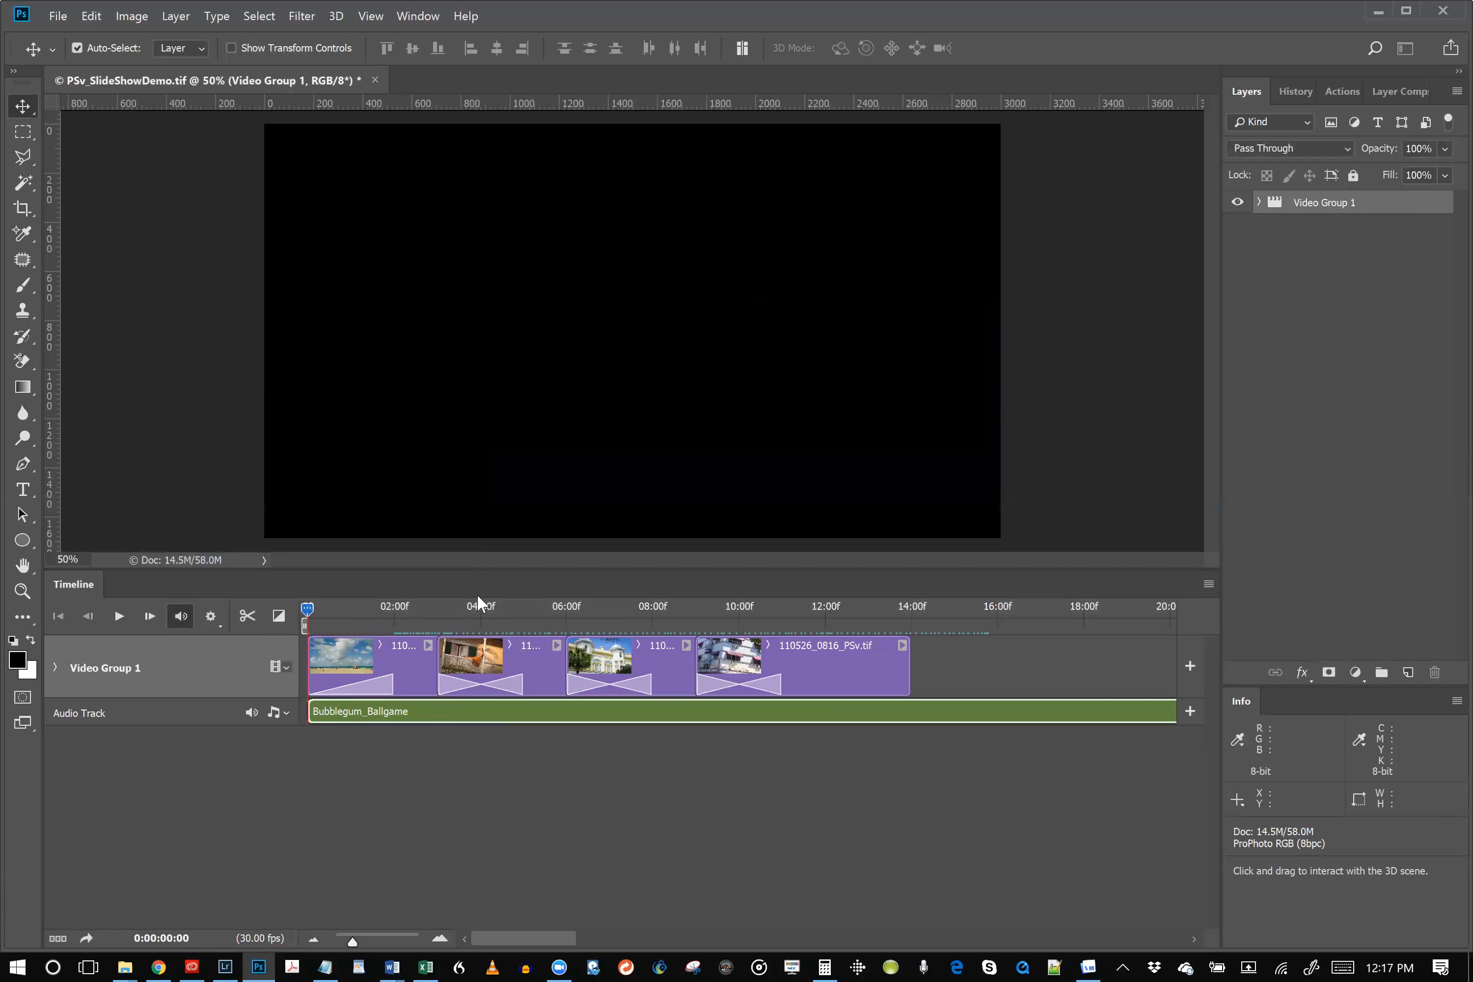
pyautogui.click(118, 616)
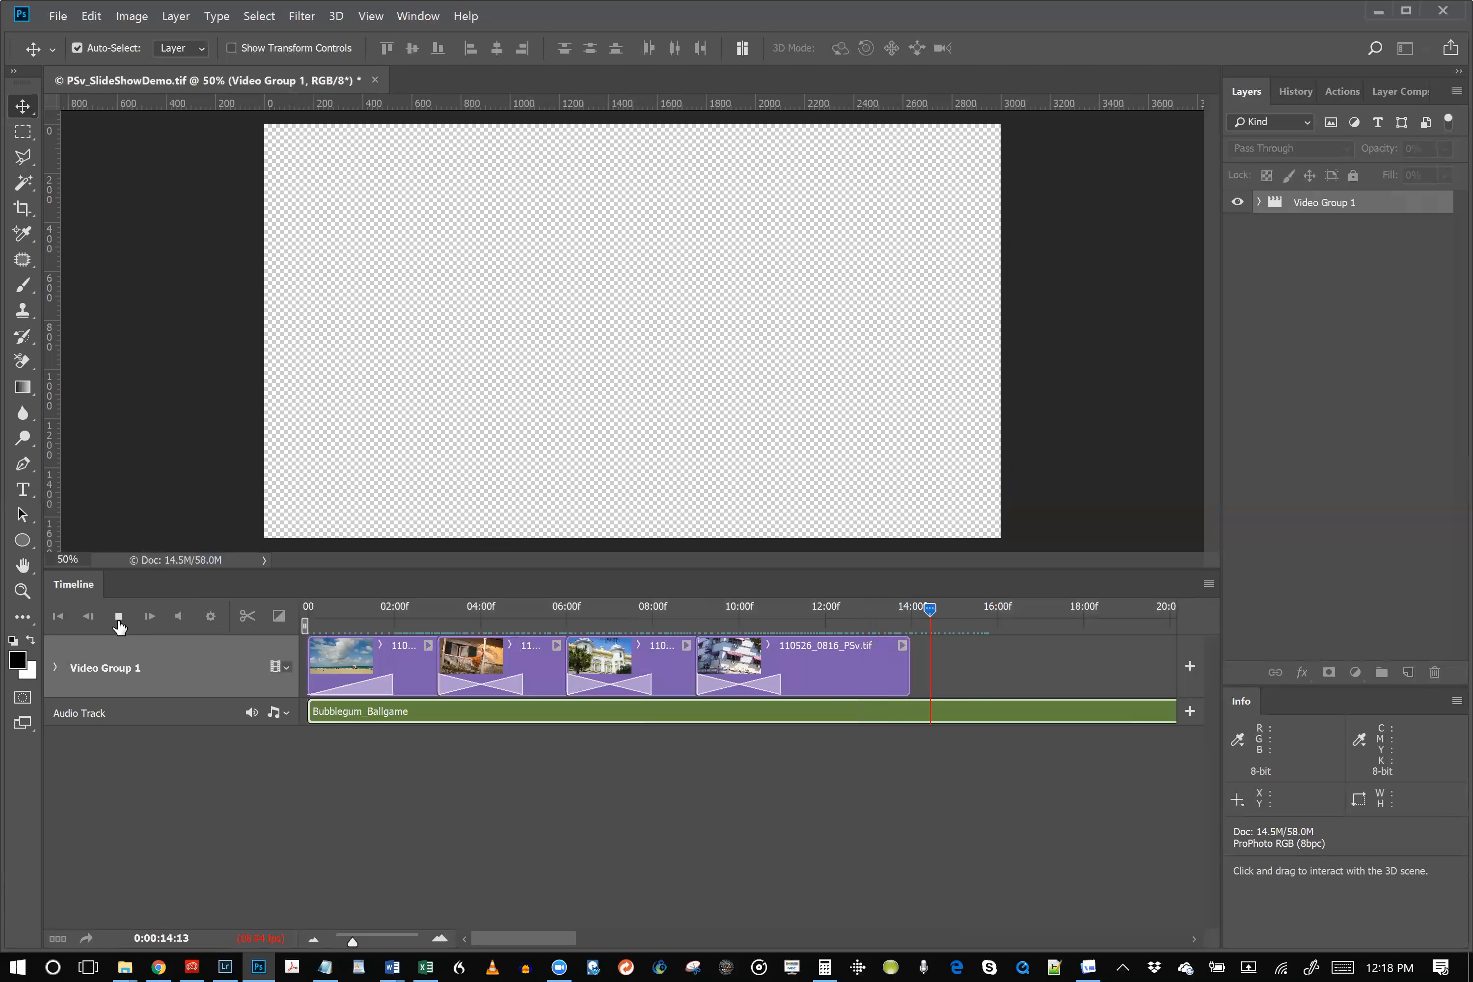
pyautogui.click(118, 618)
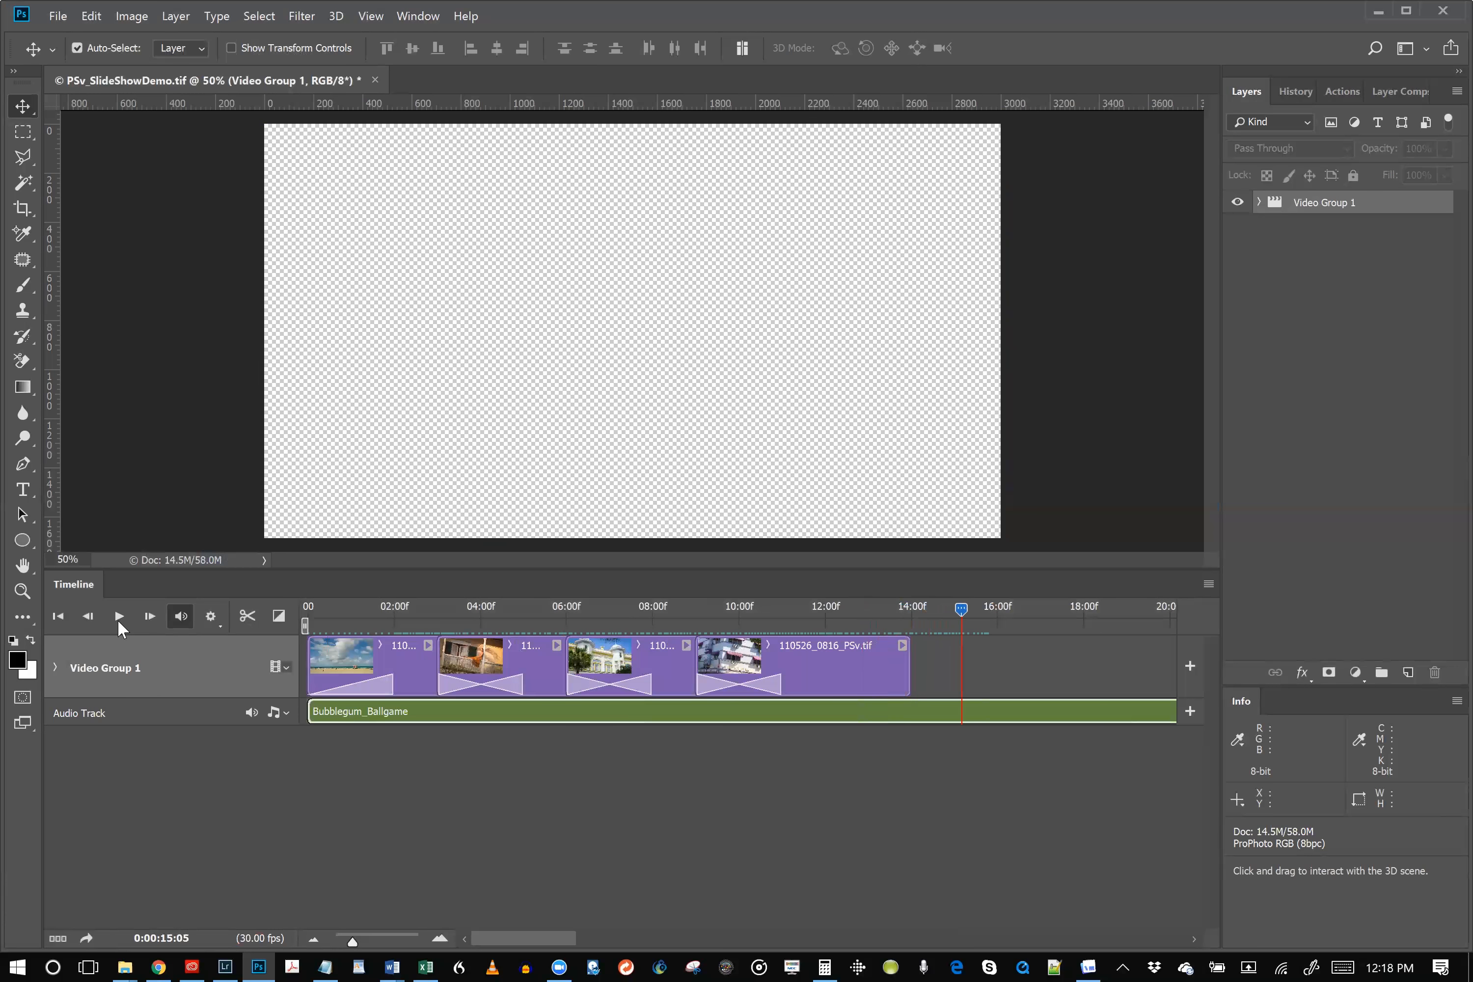
# Apply a 2-second Fade With Black transition to the end of the last clip and preview the closing part
pyautogui.click(276, 615)
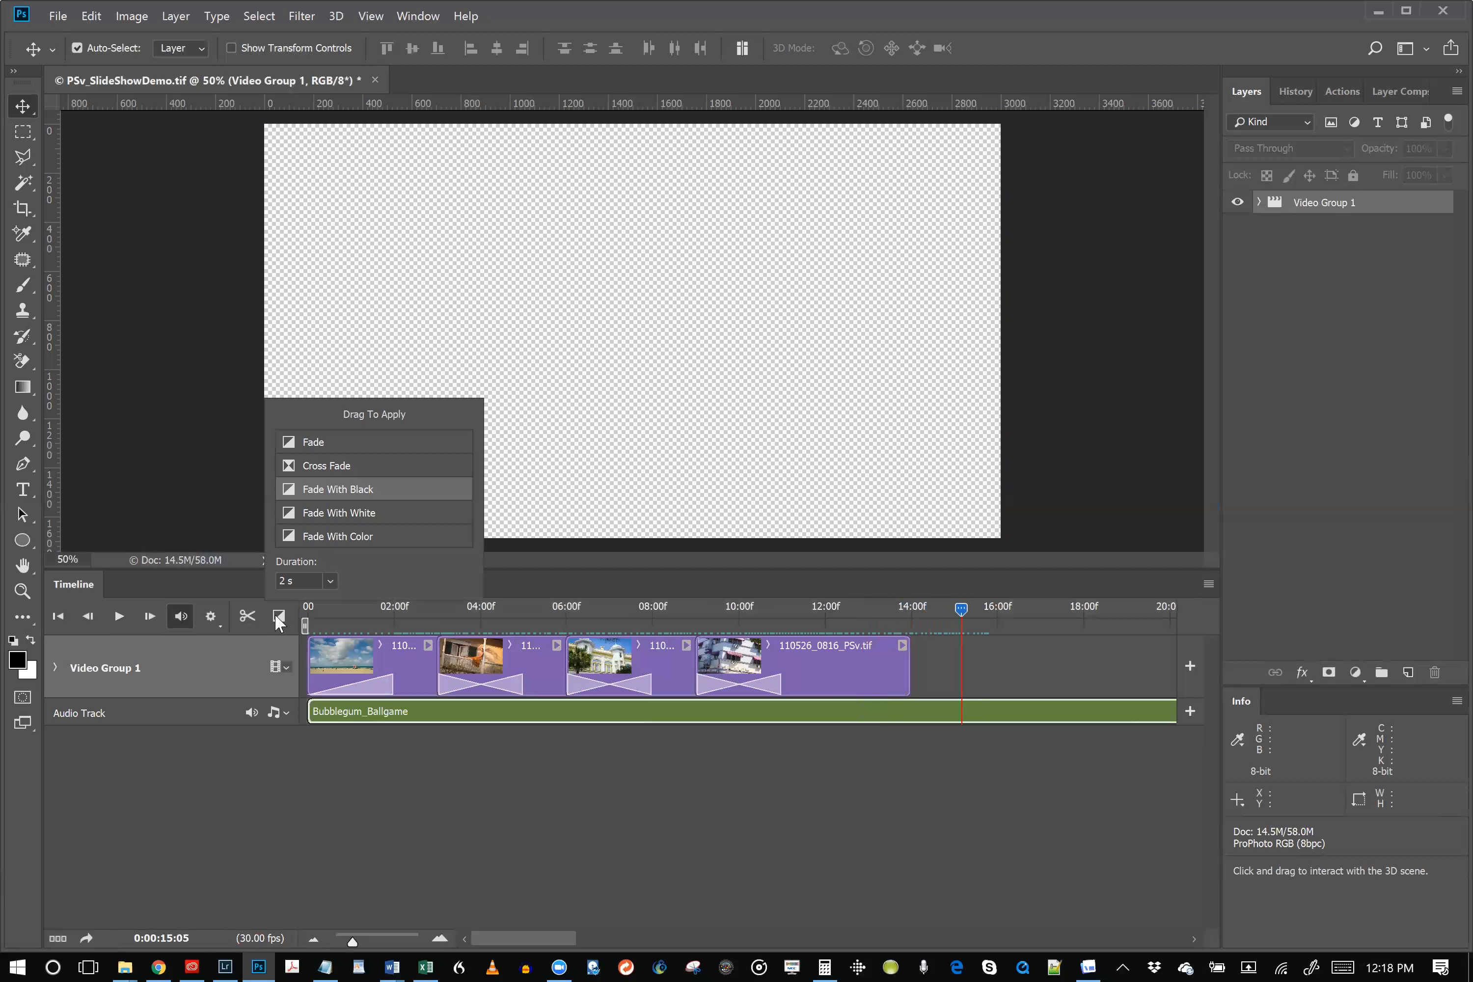
pyautogui.moveTo(342, 489); pyautogui.dragTo(902, 675)
pyautogui.moveTo(960, 609); pyautogui.dragTo(671, 612)
pyautogui.press('space')
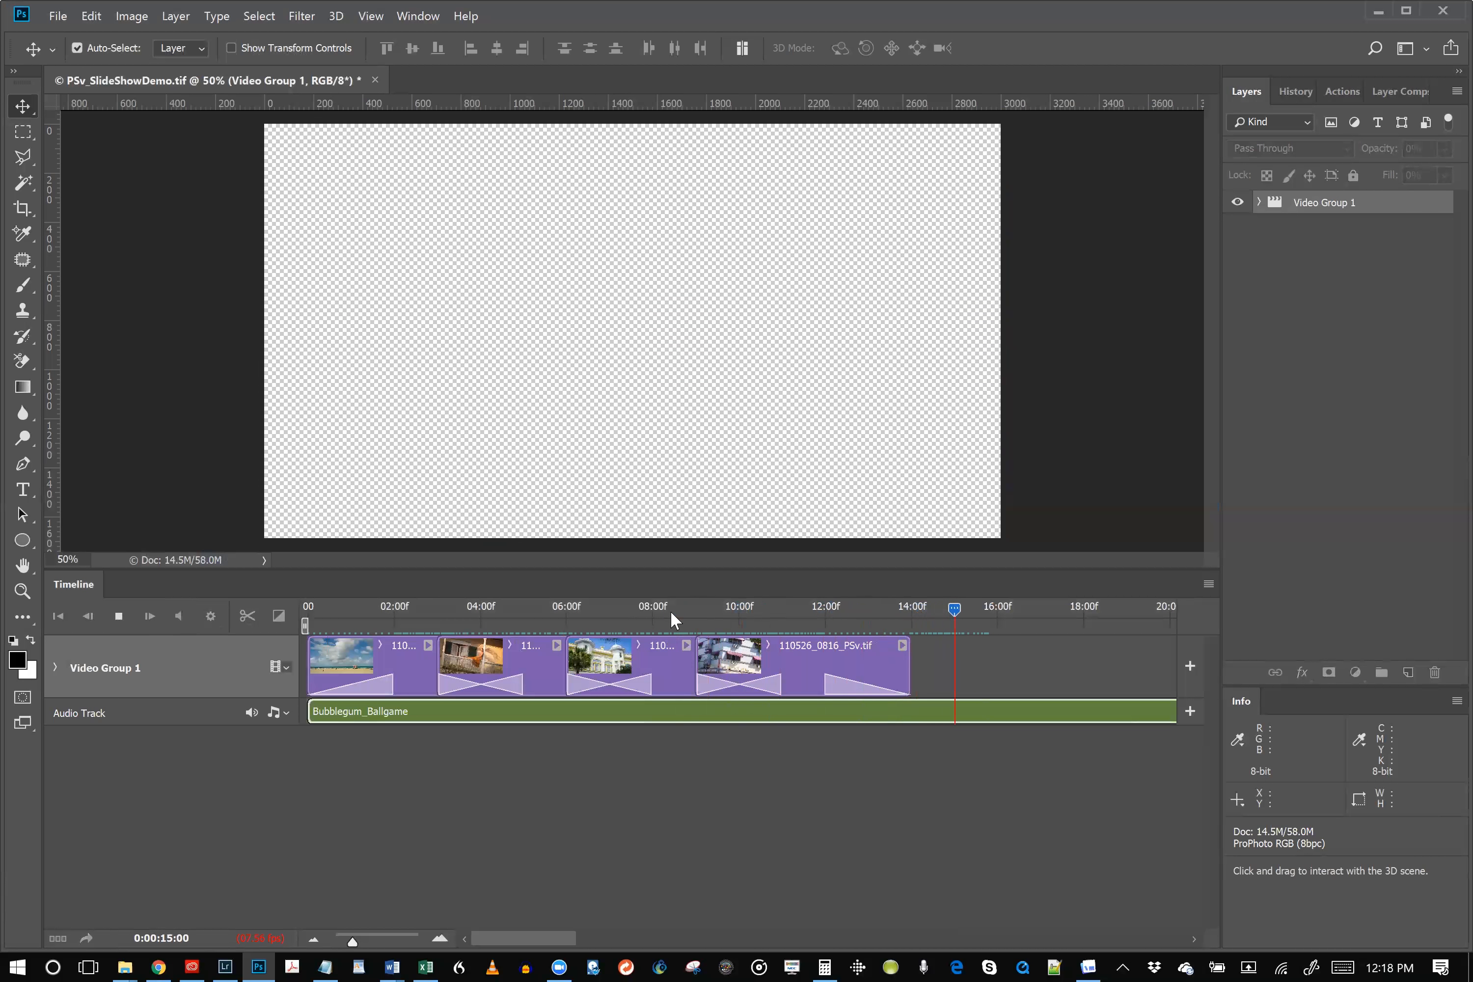
pyautogui.press('space')
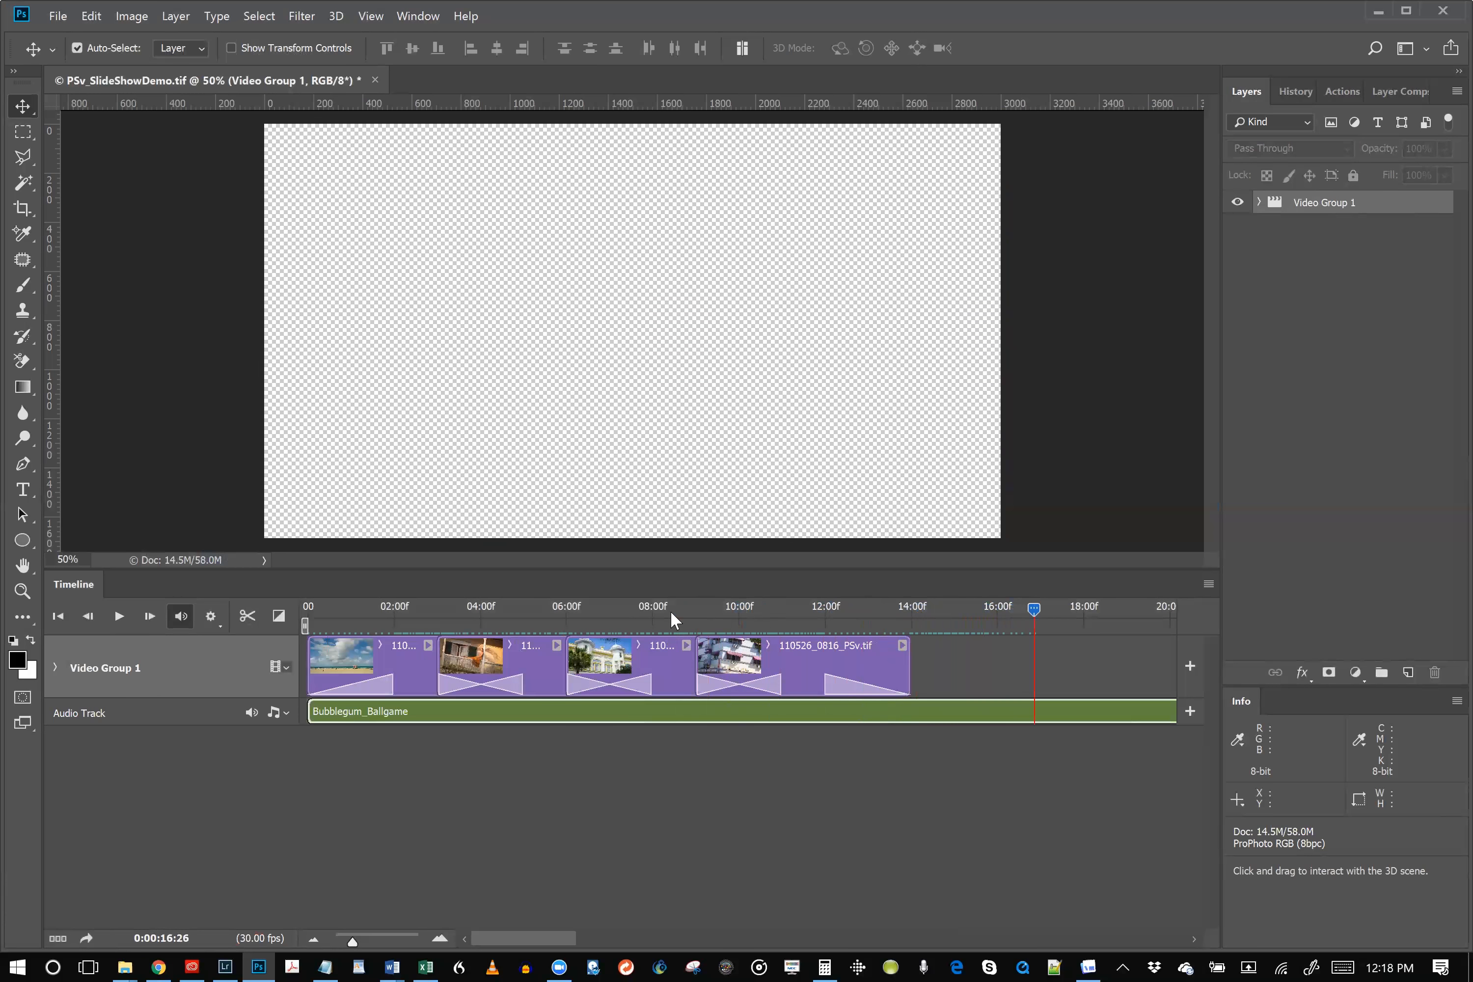
# Examine which layer in Video Group 1 corresponds to each photo clip and whether the audio track has one
pyautogui.click(867, 666)
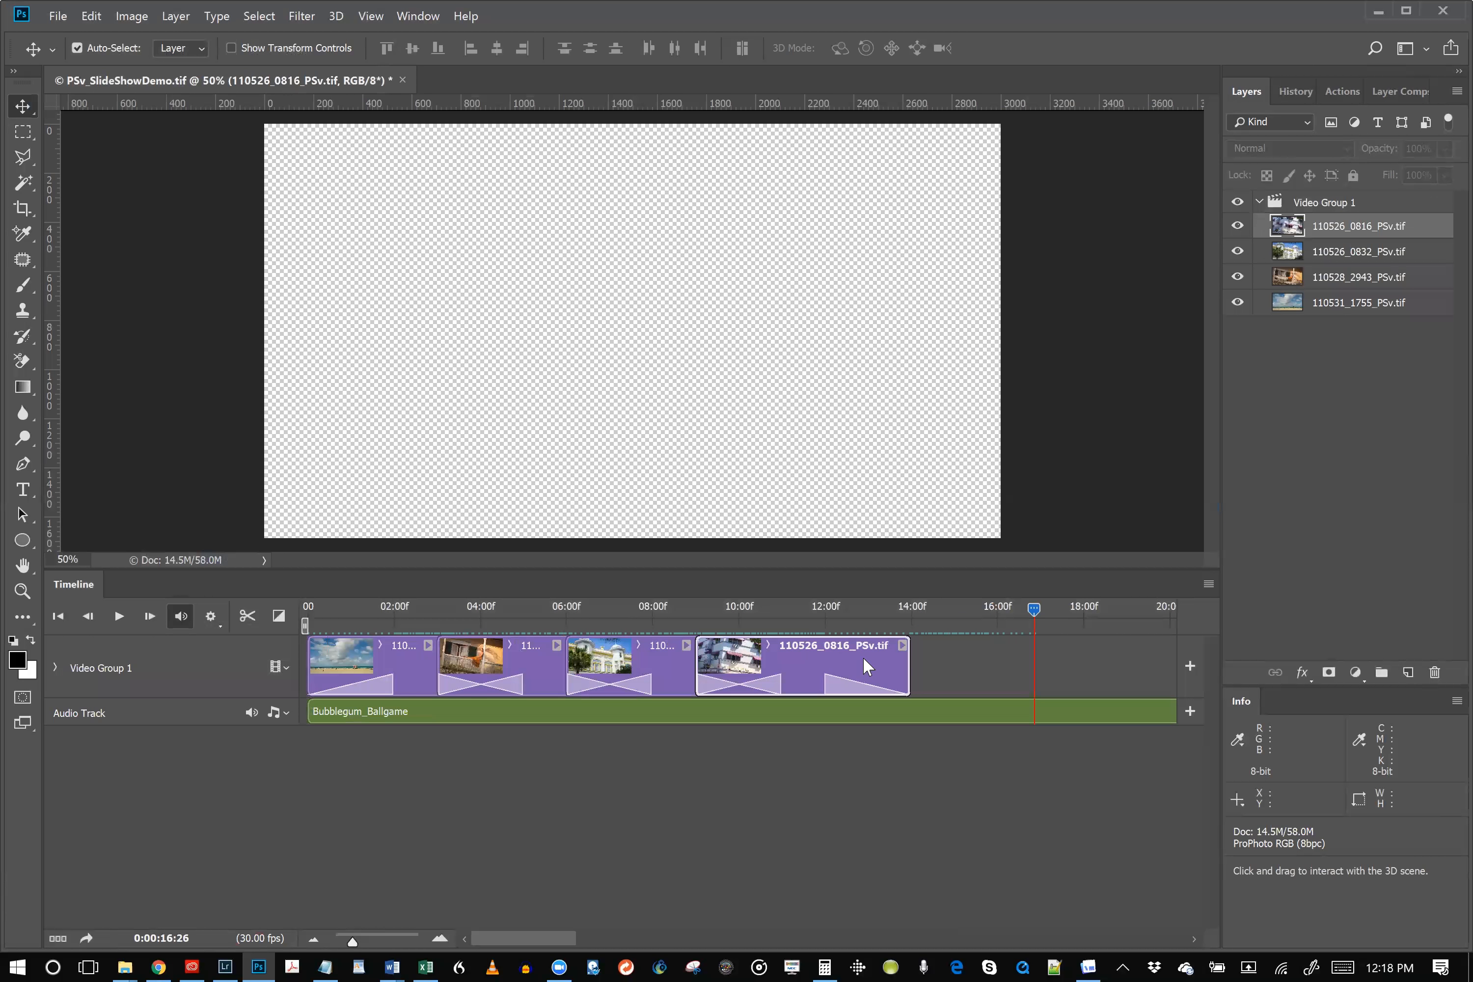
pyautogui.click(628, 662)
pyautogui.click(453, 666)
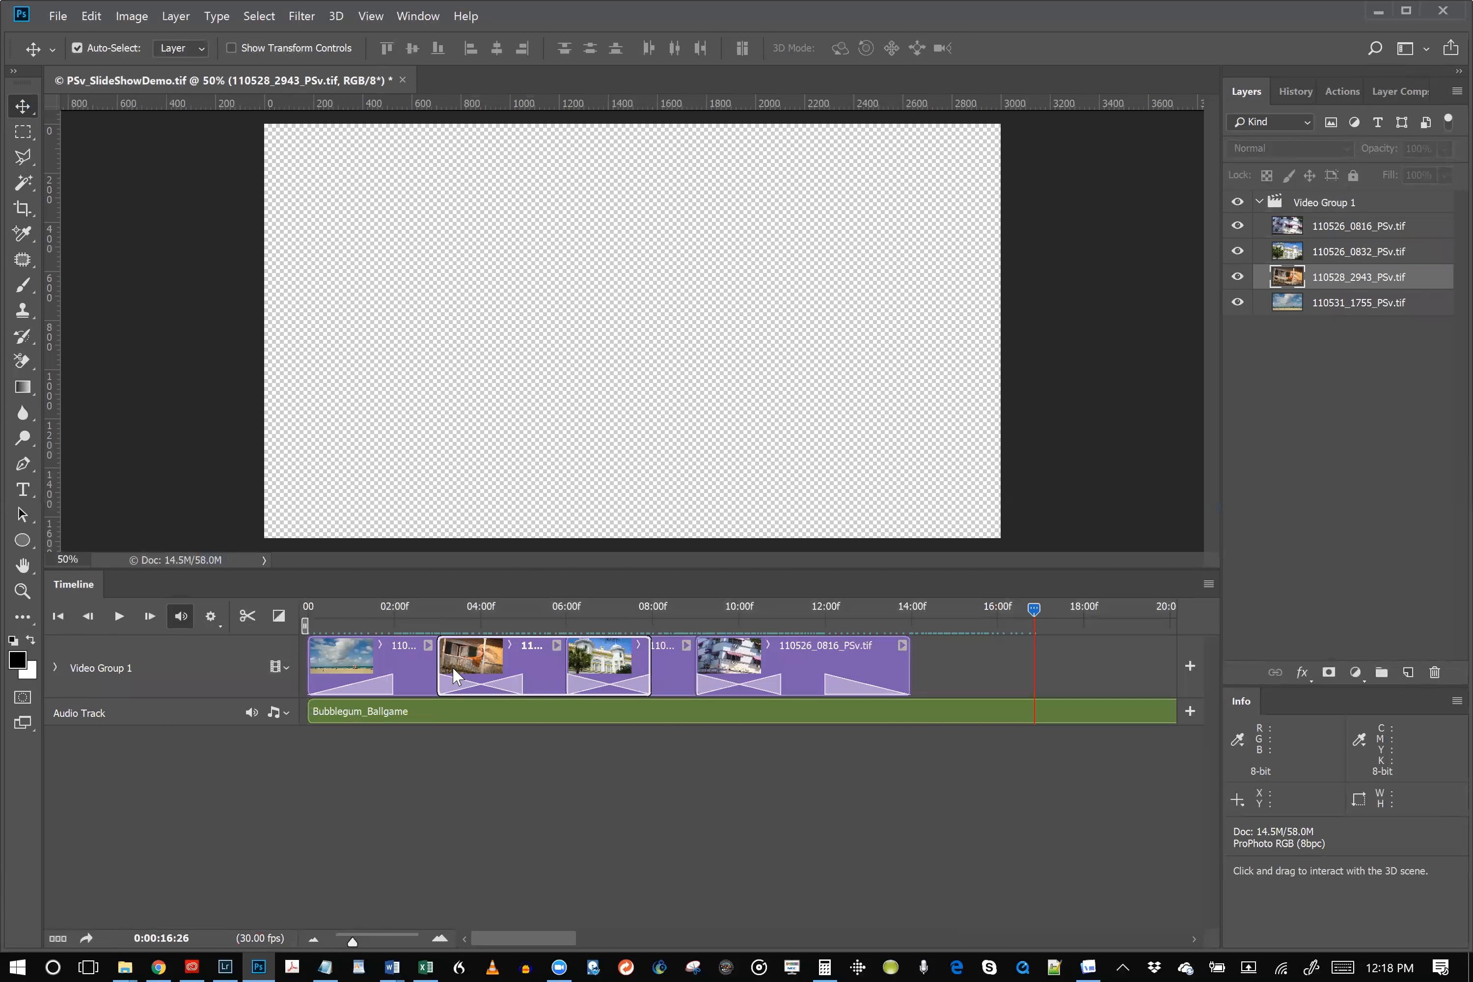
pyautogui.click(364, 653)
pyautogui.click(445, 707)
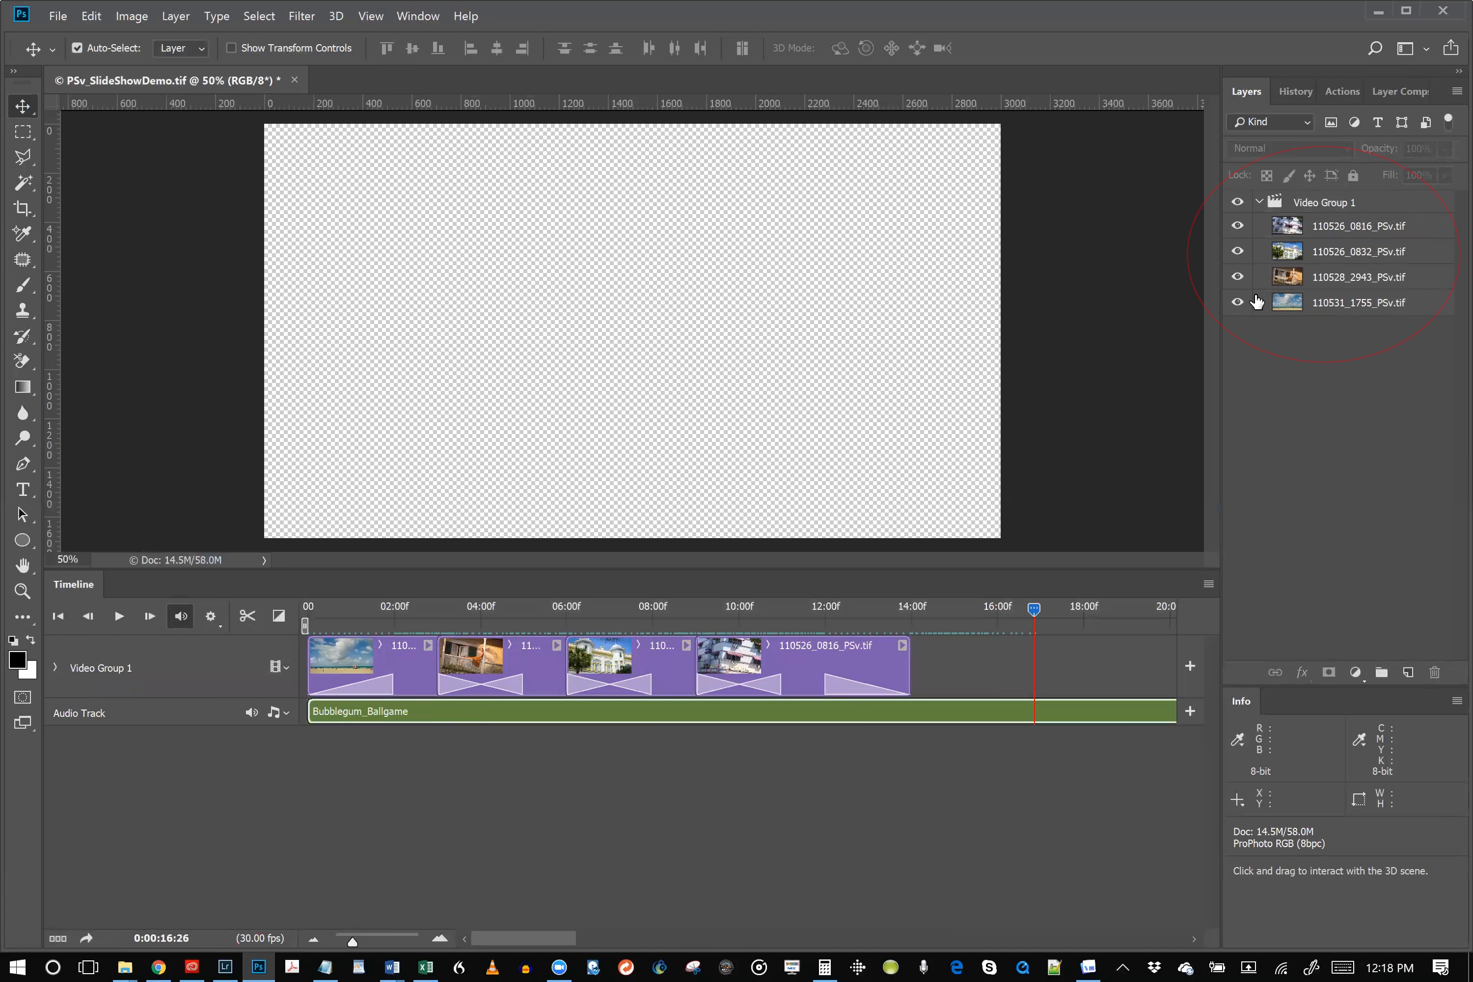
pyautogui.click(808, 663)
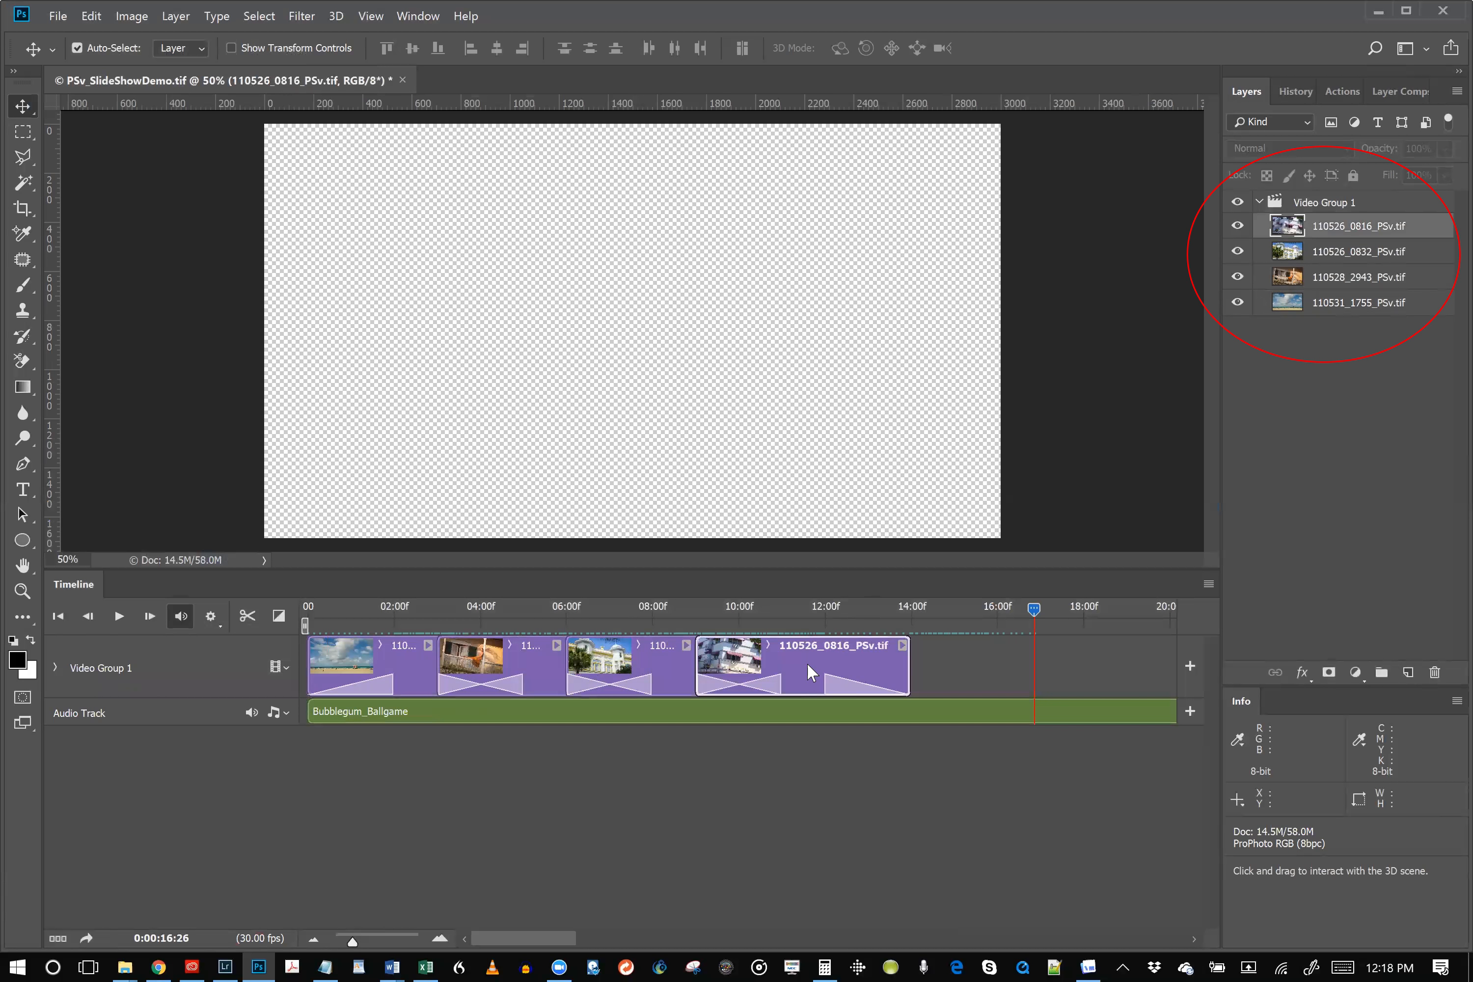
pyautogui.click(501, 660)
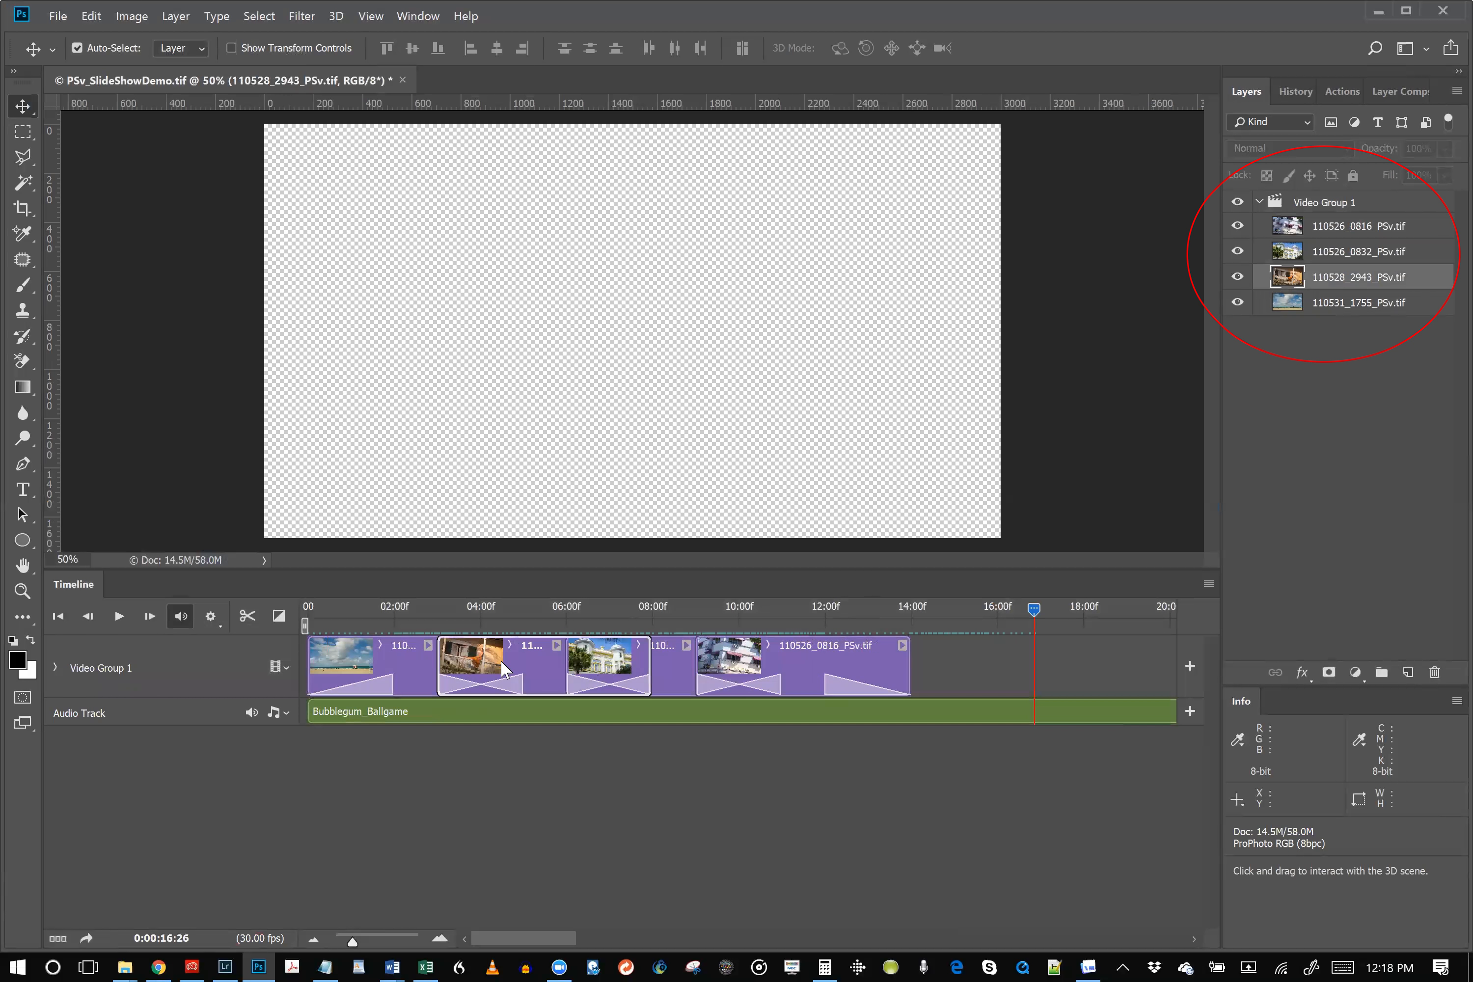
pyautogui.click(748, 661)
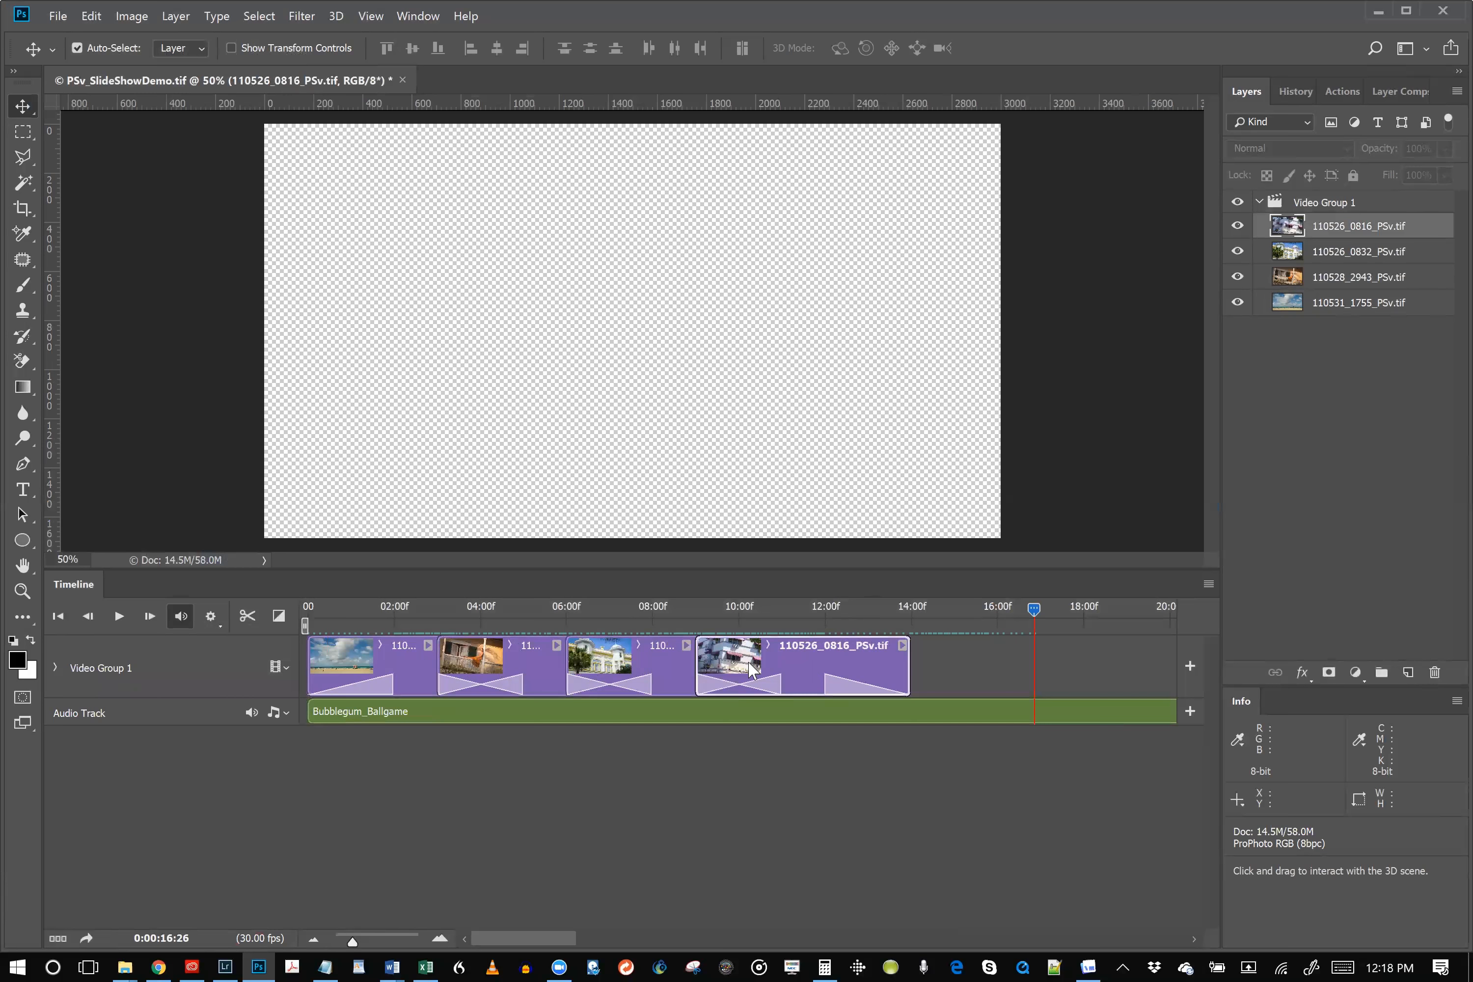
# Split the Bubblegum_Ballgame audio clip at 0:00:13:29, where the last photo ends, and delete the excess part
pyautogui.moveTo(1035, 609); pyautogui.dragTo(1026, 610)
pyautogui.moveTo(917, 611); pyautogui.dragTo(908, 613)
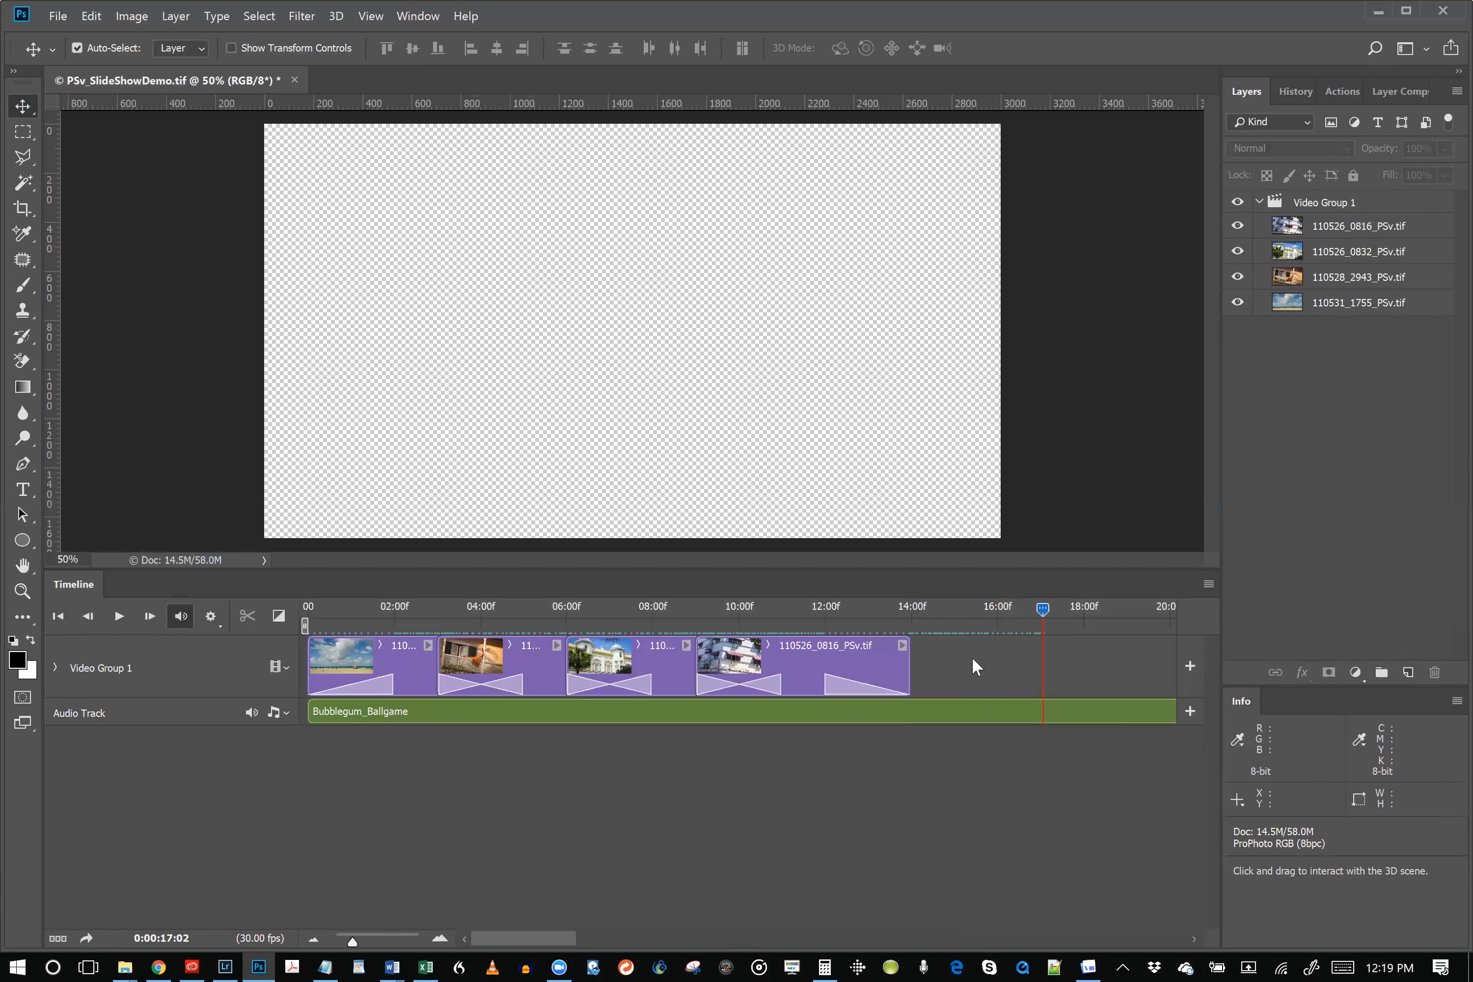
pyautogui.click(754, 710)
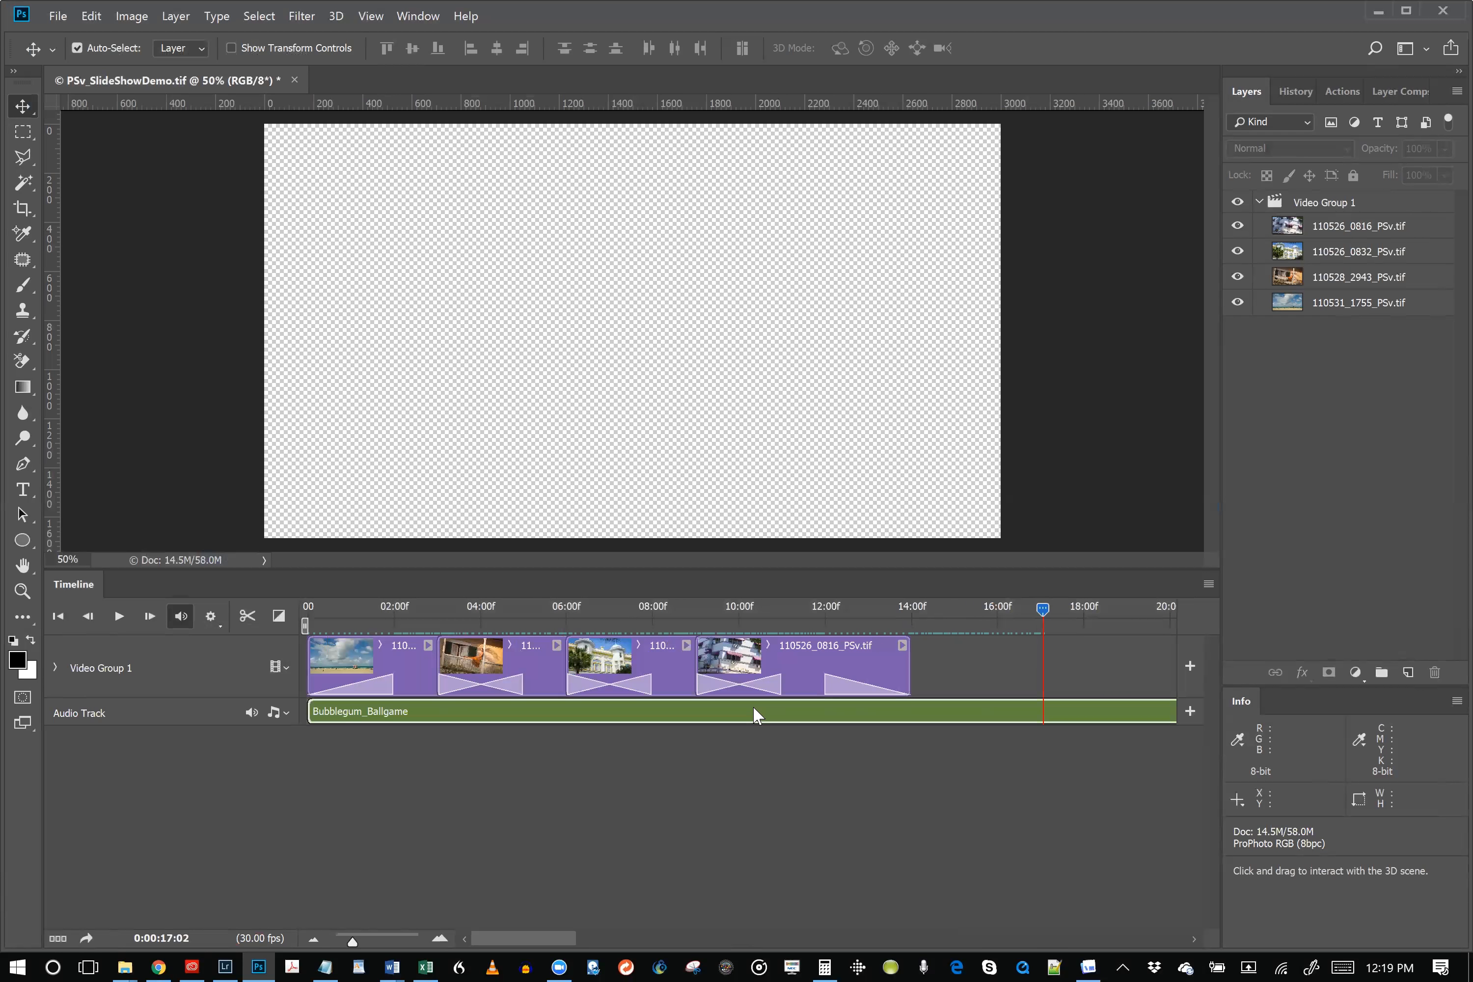
pyautogui.moveTo(1042, 610); pyautogui.dragTo(909, 627)
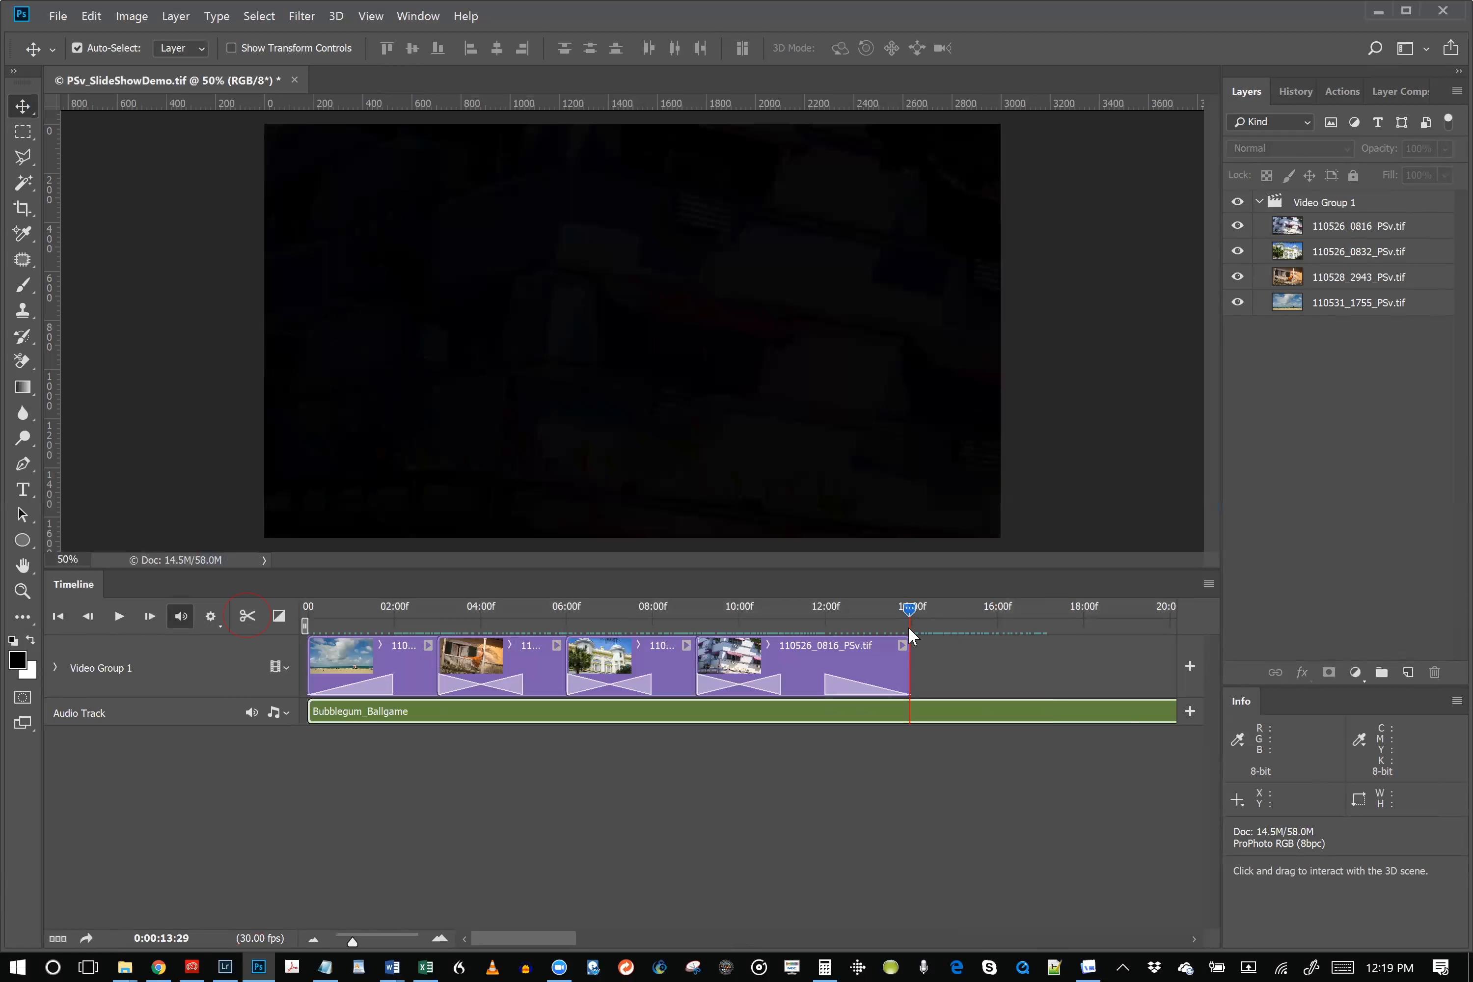
pyautogui.click(247, 617)
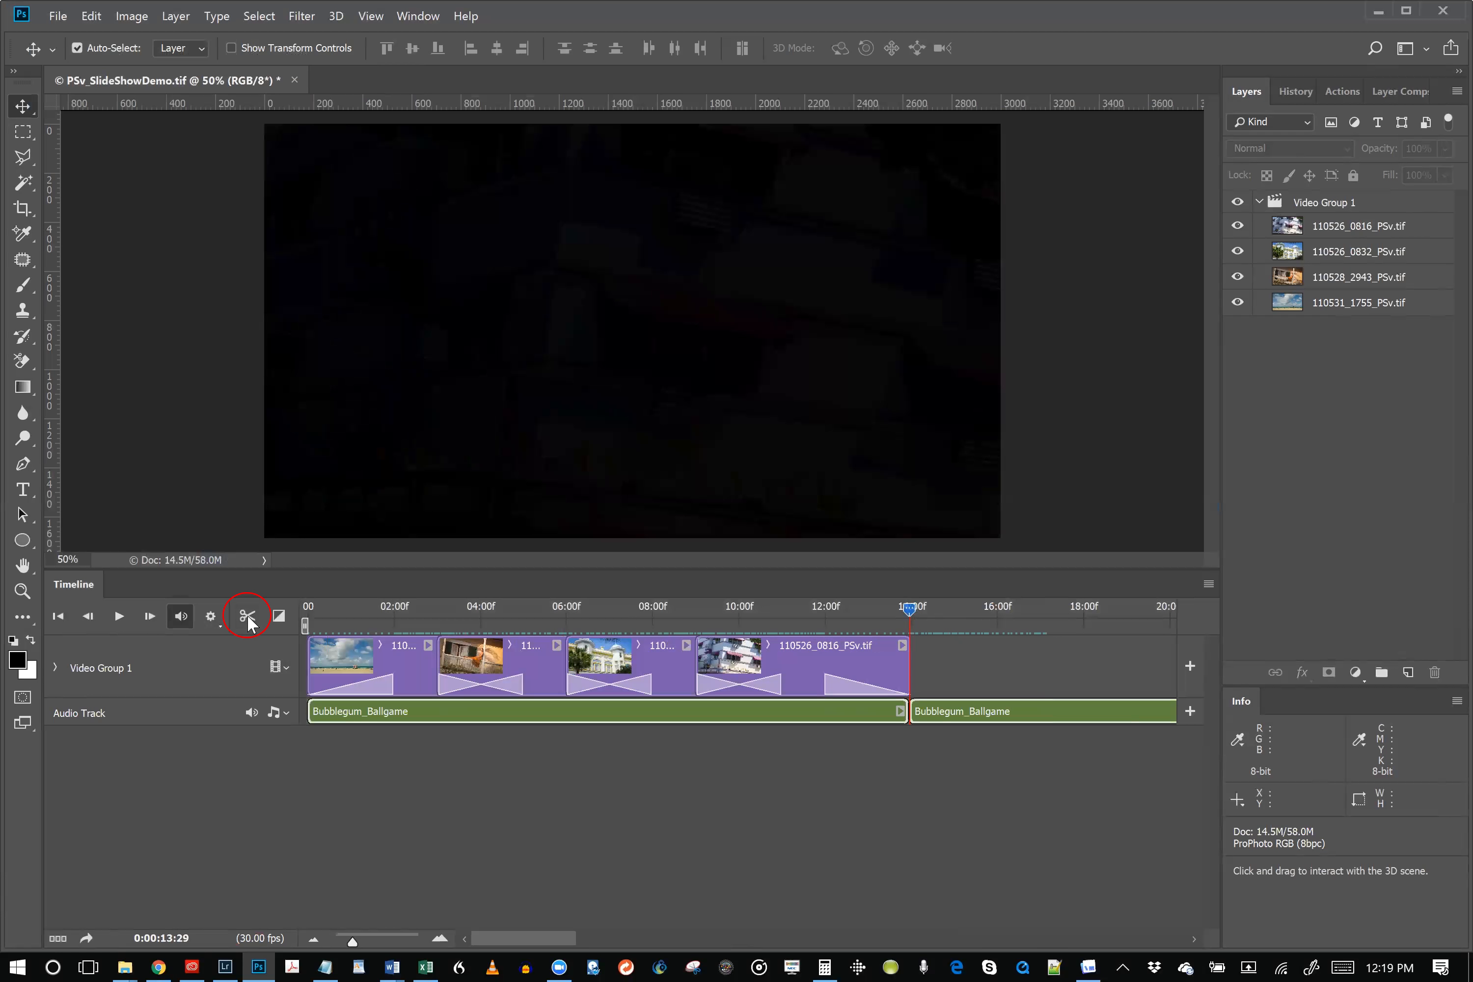
pyautogui.click(640, 719)
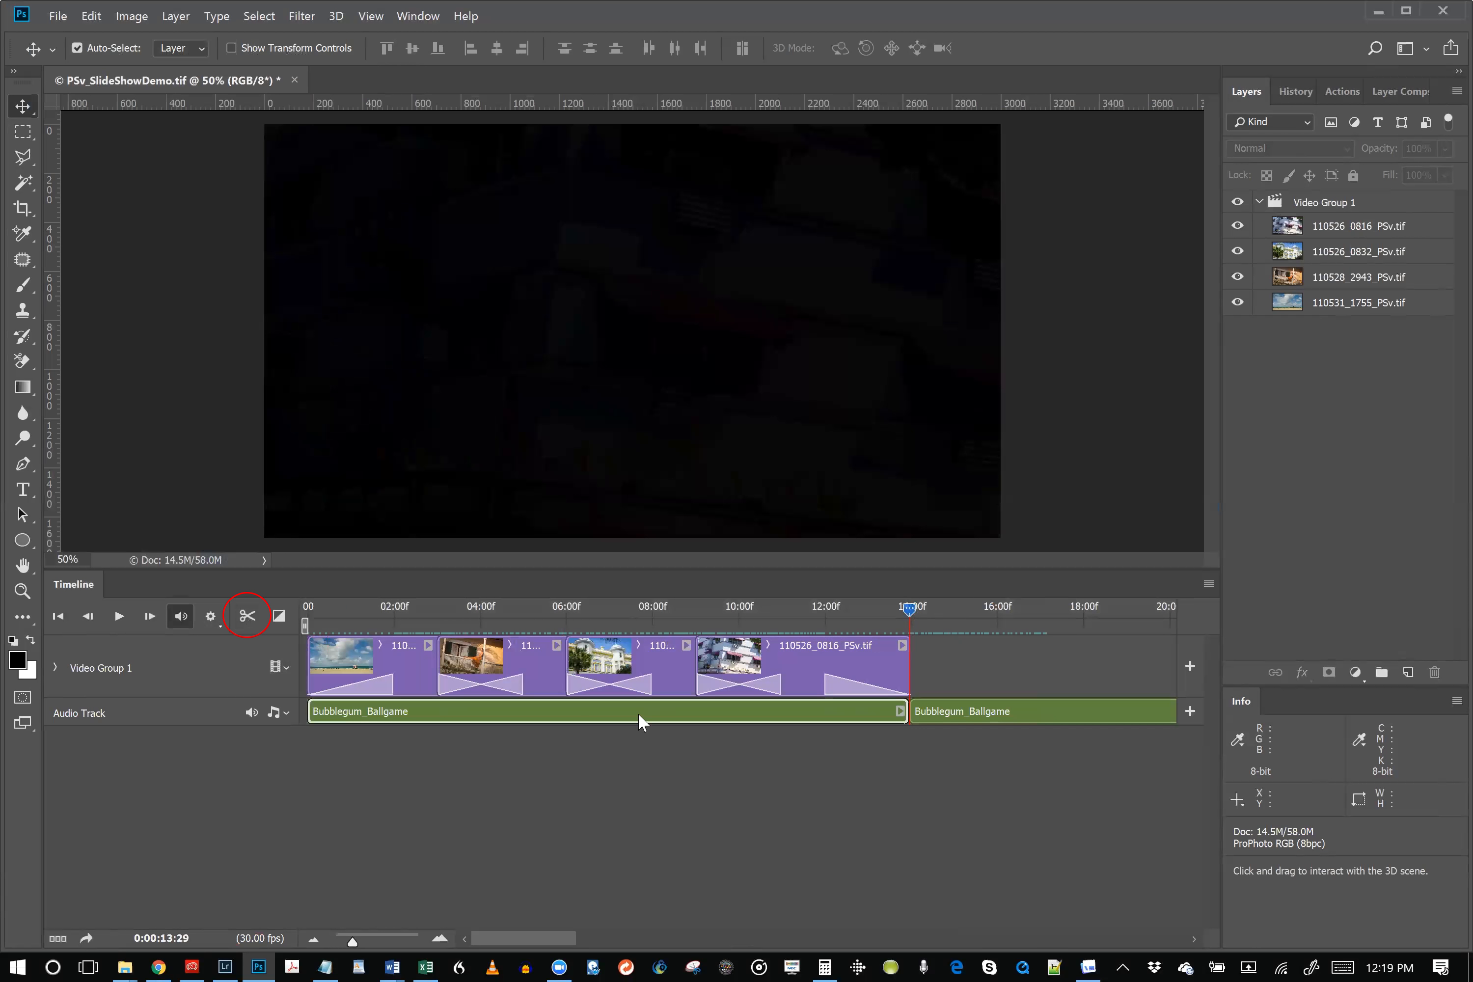
pyautogui.click(962, 719)
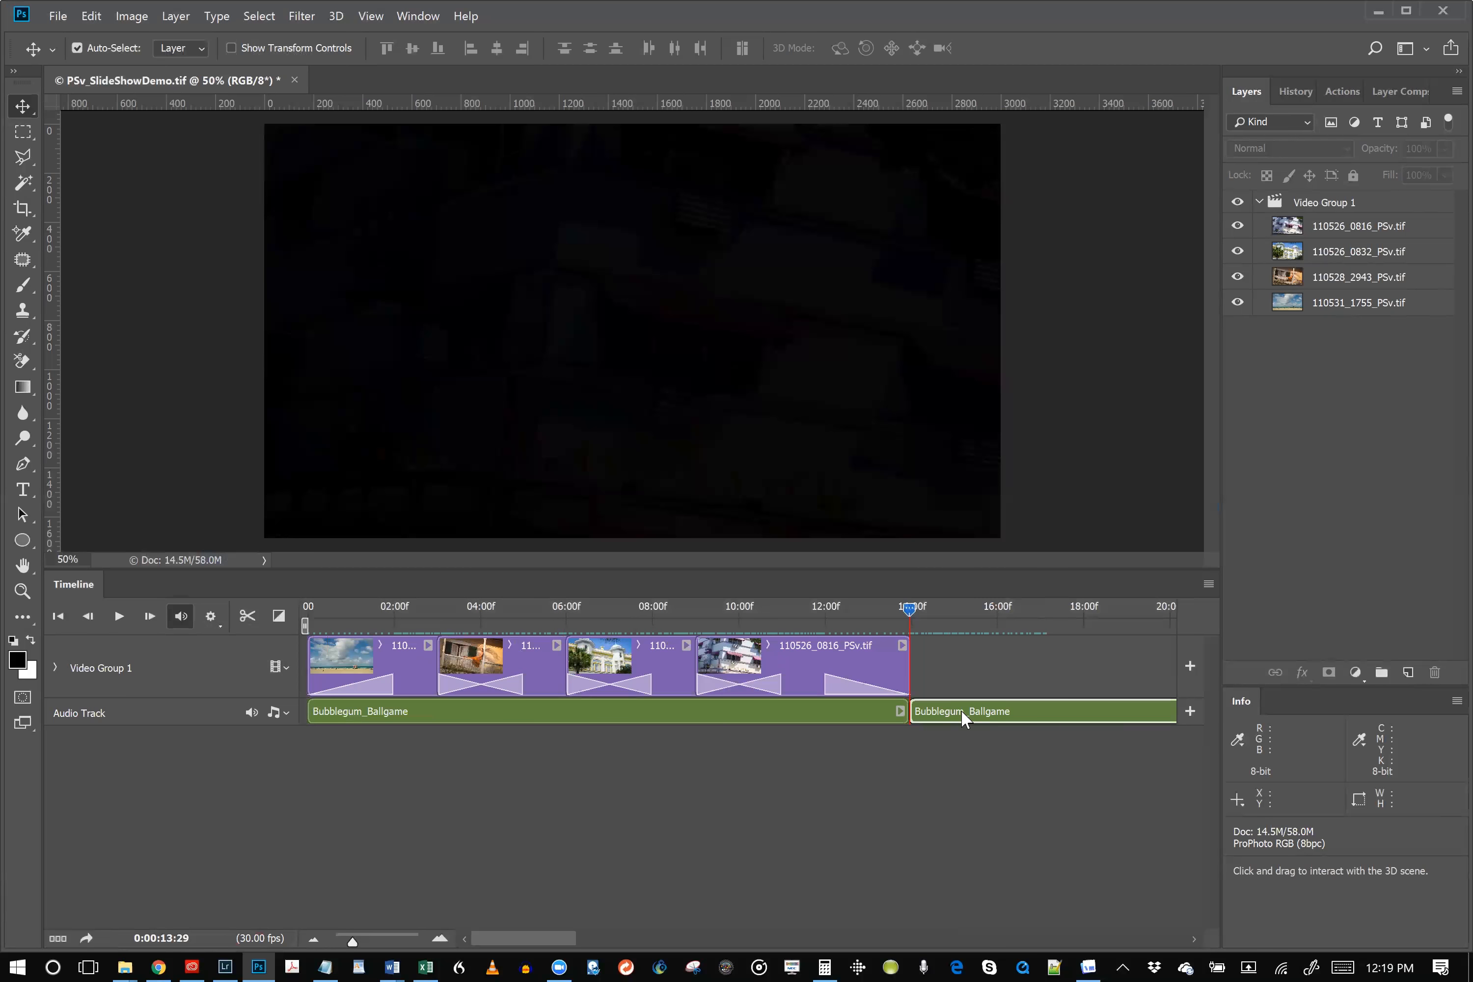
pyautogui.press('Delete')
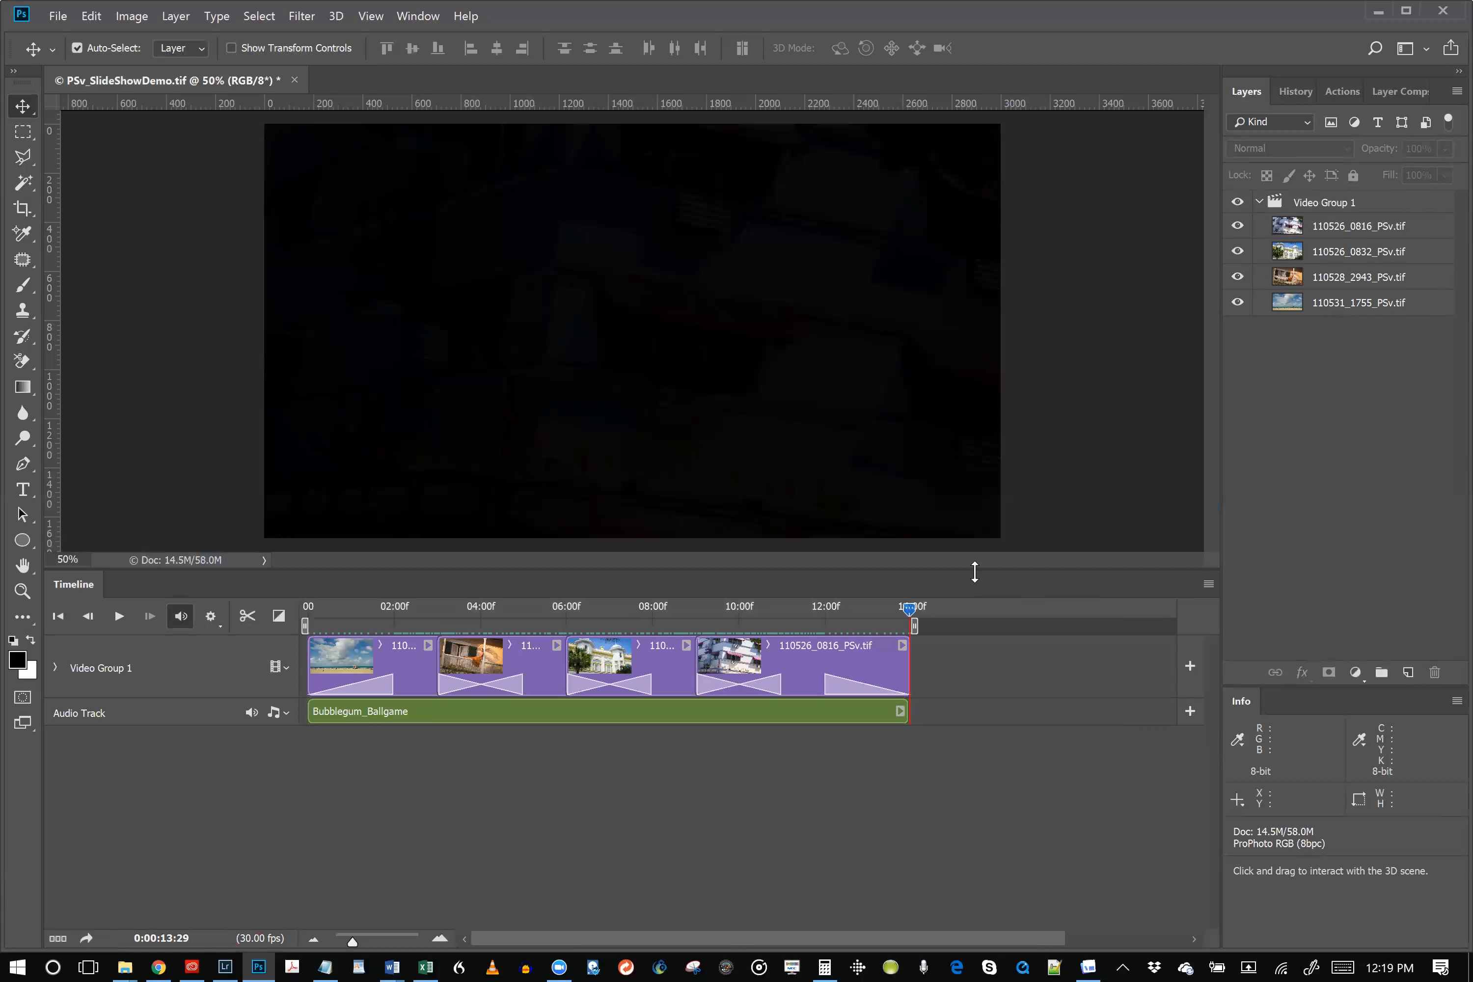
# Set the audio clip's volume to 100% and its fade out to 4 s
pyautogui.click(899, 711)
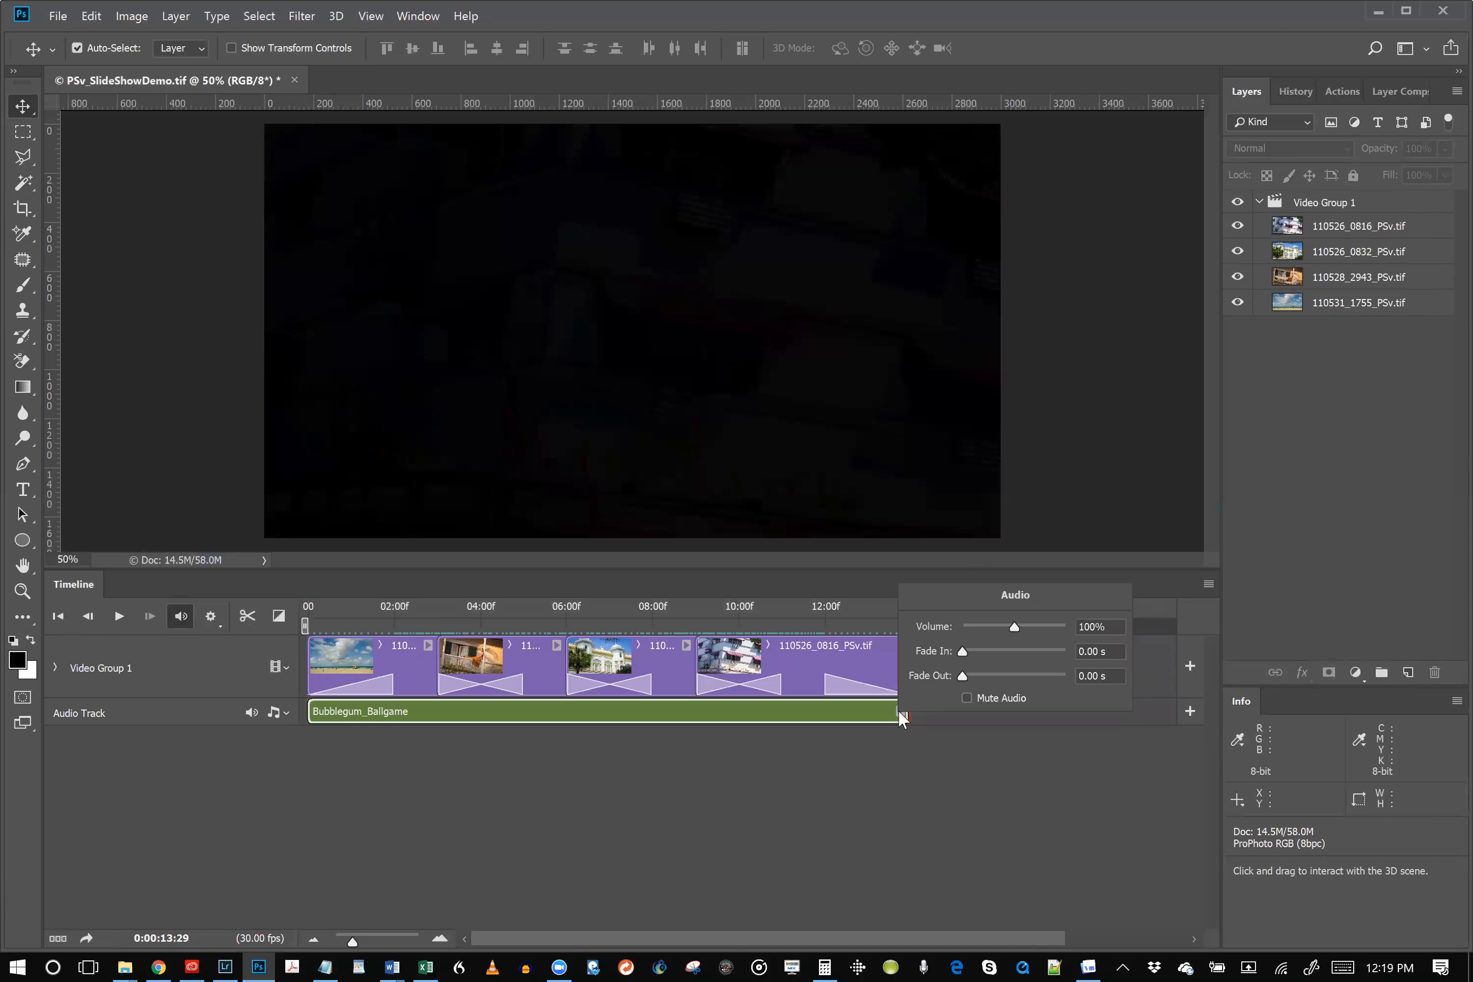
pyautogui.moveTo(998, 624); pyautogui.dragTo(1019, 625)
pyautogui.write('100')
pyautogui.moveTo(962, 675); pyautogui.dragTo(998, 683)
pyautogui.write('4')
pyautogui.press('Return')
# Preview the slideshow's ending from about the 10-second mark and save the document
pyautogui.moveTo(746, 609)
pyautogui.mouseDown()
pyautogui.moveTo(714, 622)
pyautogui.moveTo(725, 619)
pyautogui.mouseUp()
pyautogui.press('space')
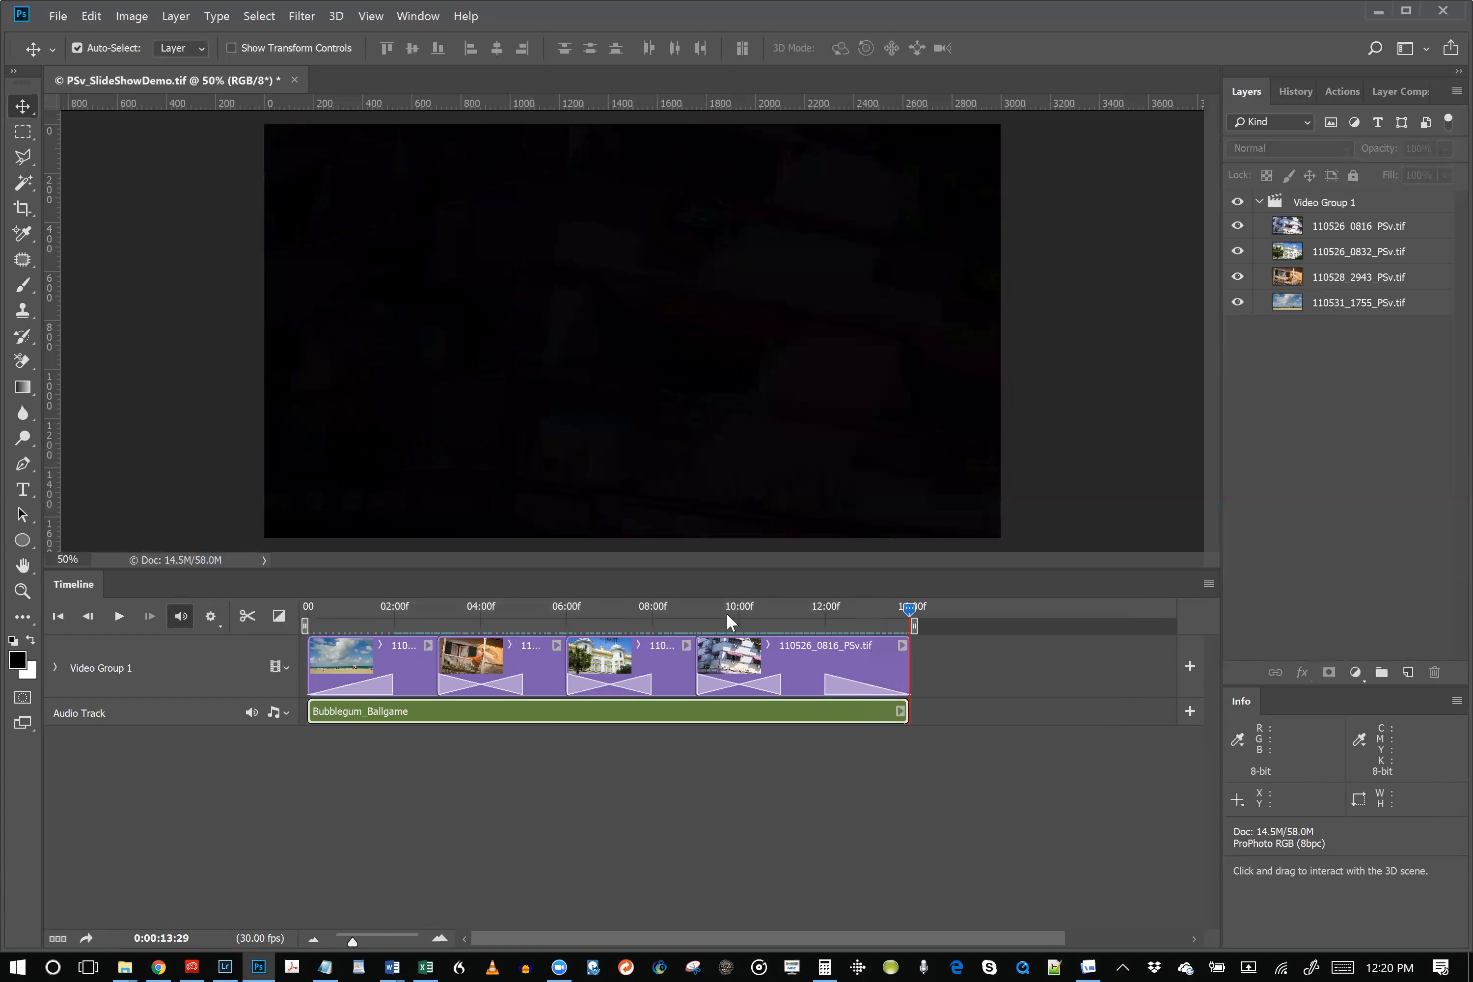
pyautogui.click(57, 15)
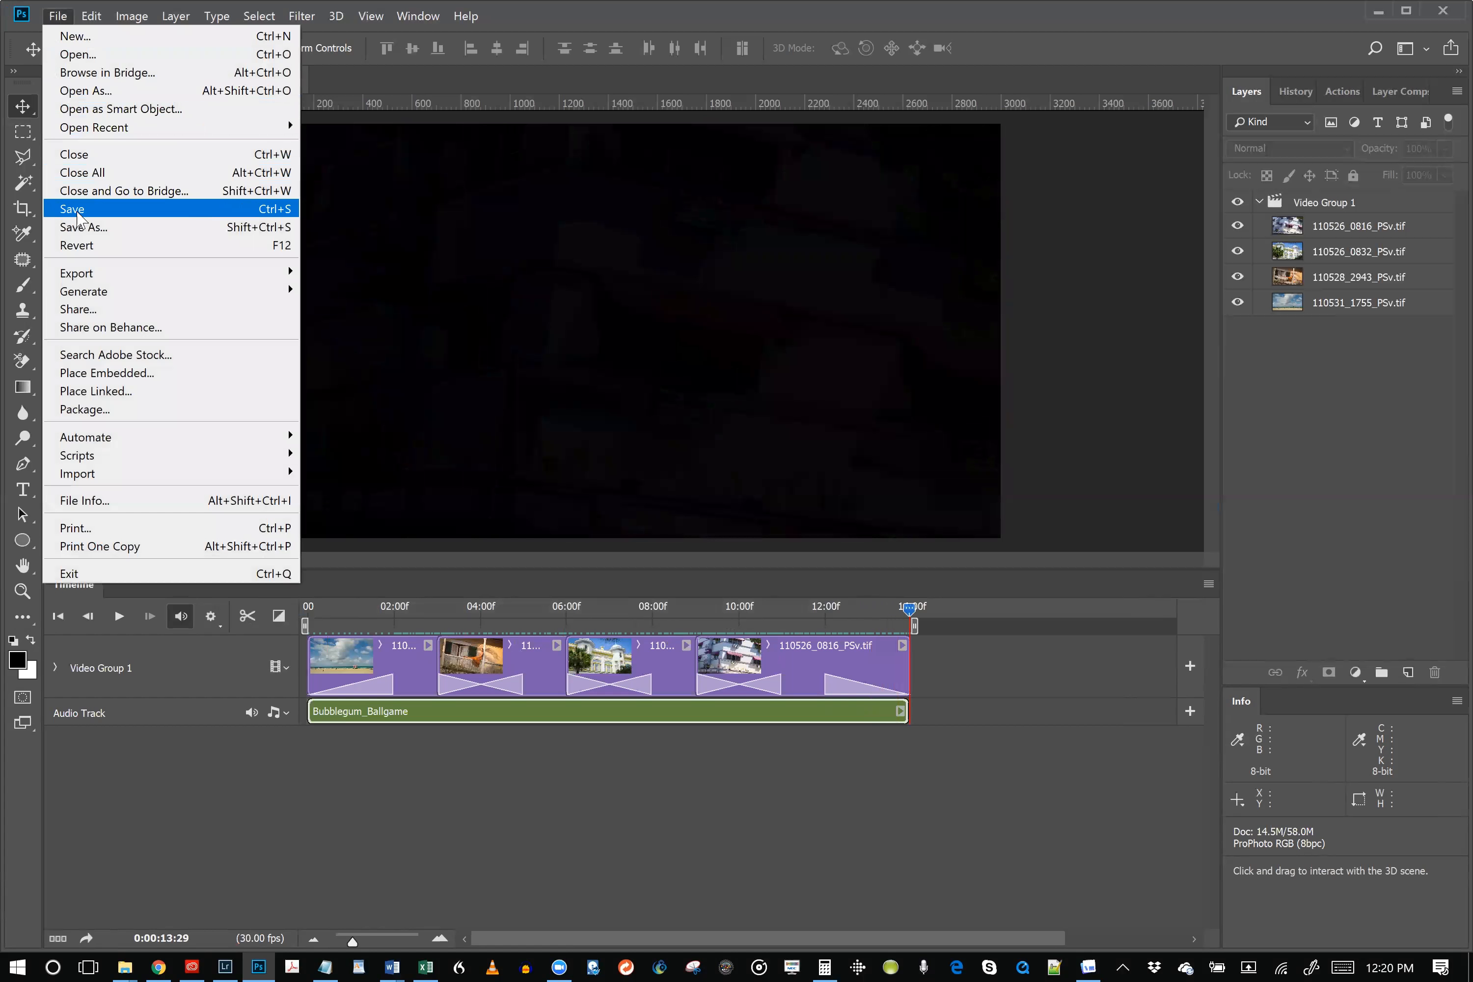
pyautogui.click(77, 212)
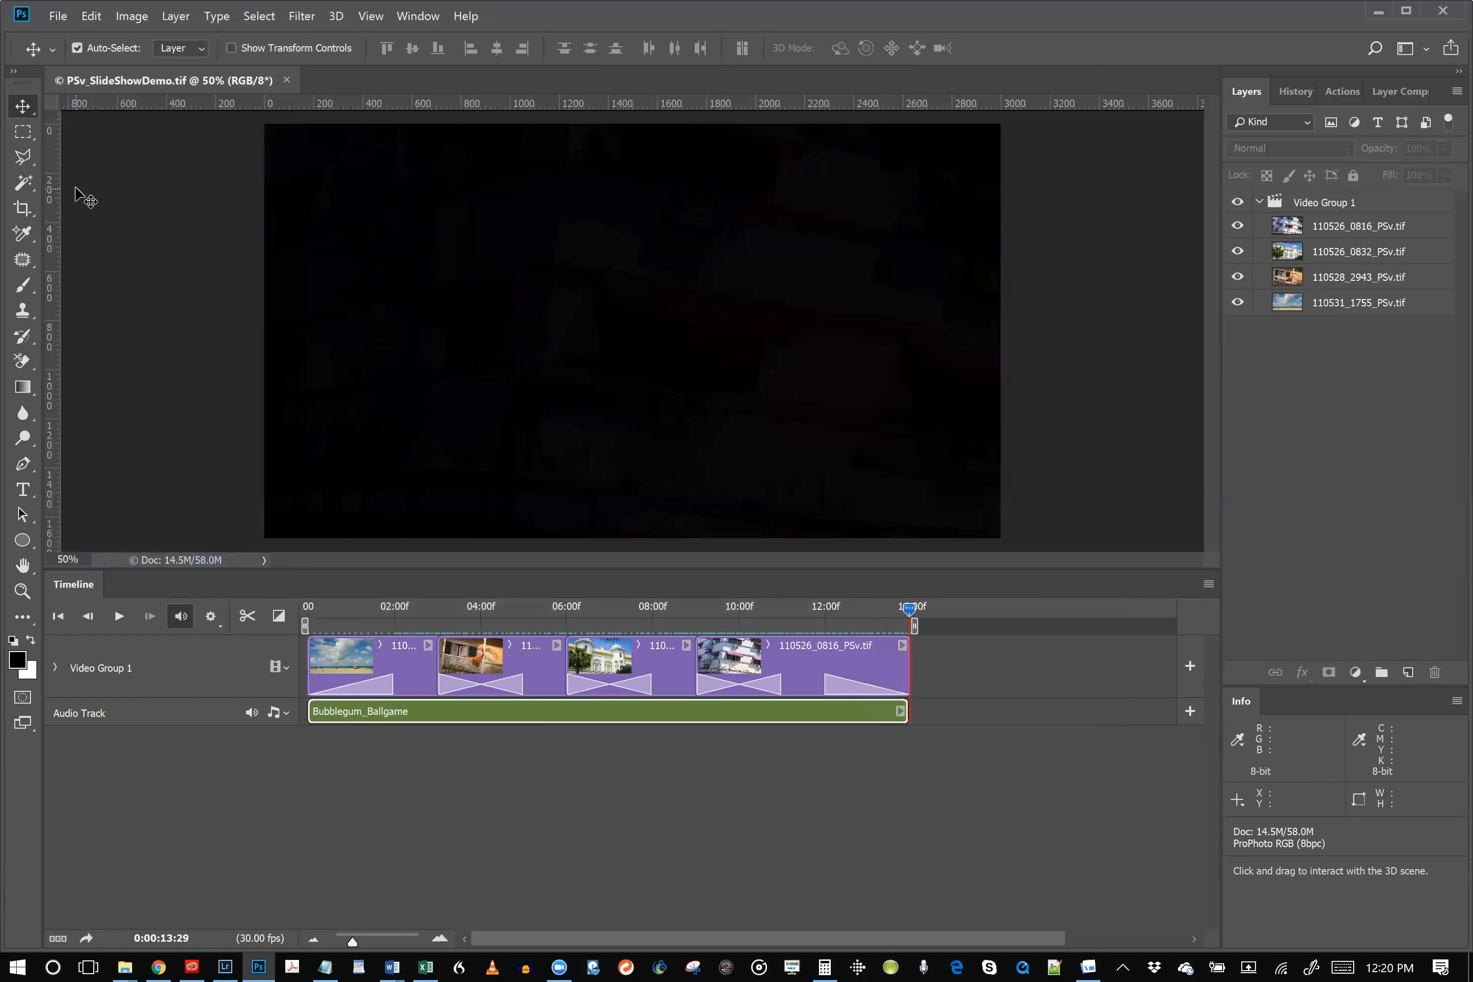
# Open the video render settings and check the destination folder for PSv_SlideShowDemo.mp4 without changing it
pyautogui.click(87, 944)
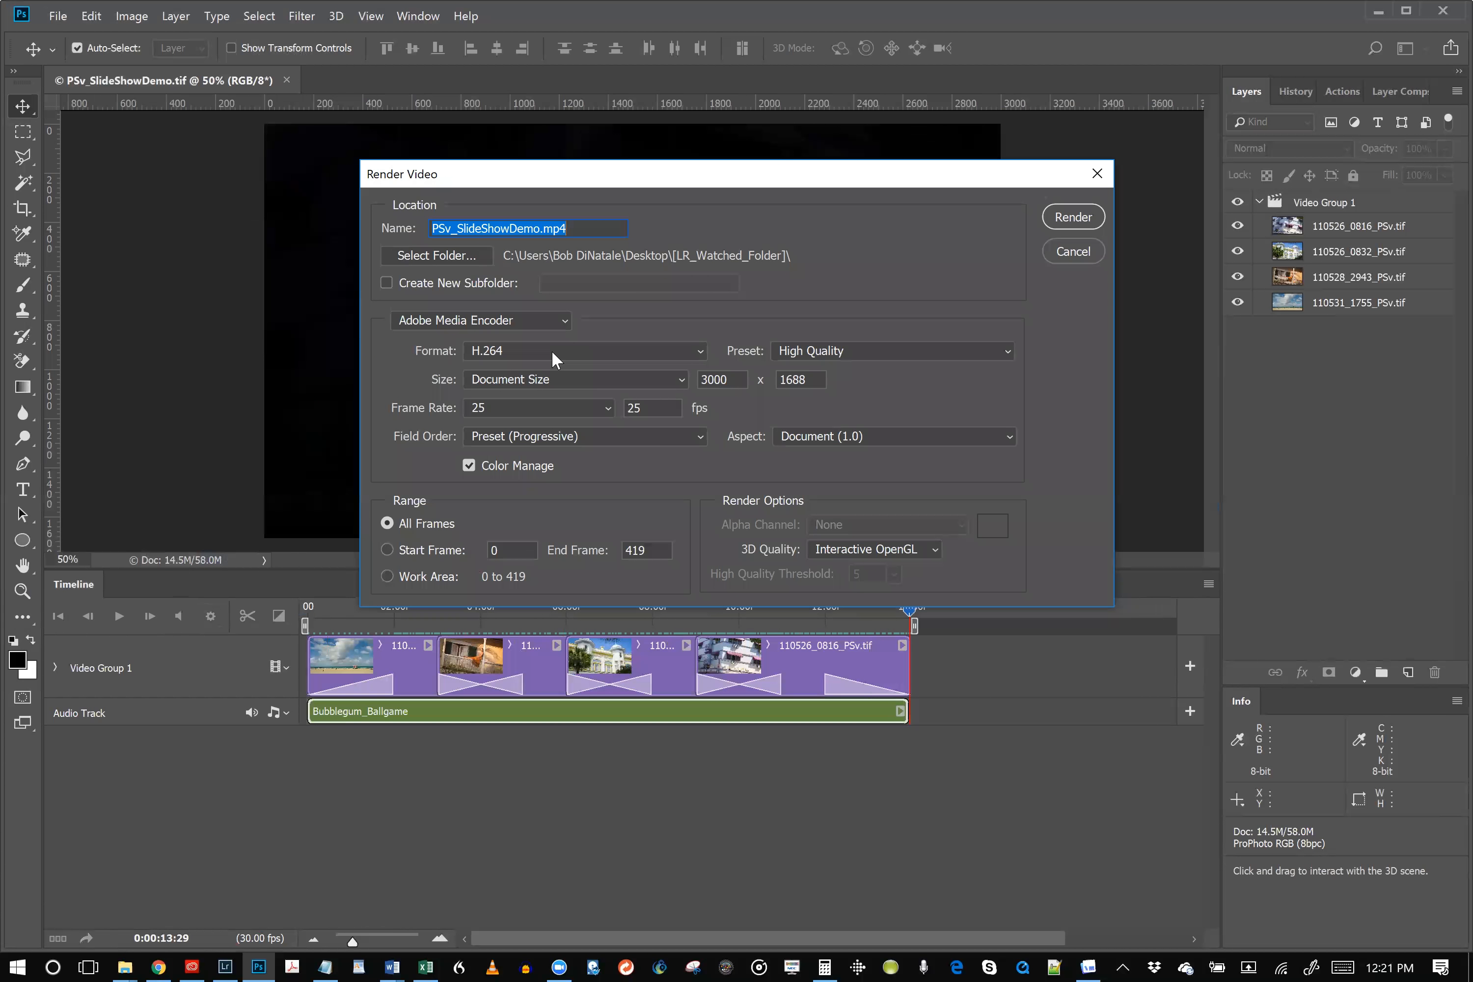
pyautogui.click(440, 254)
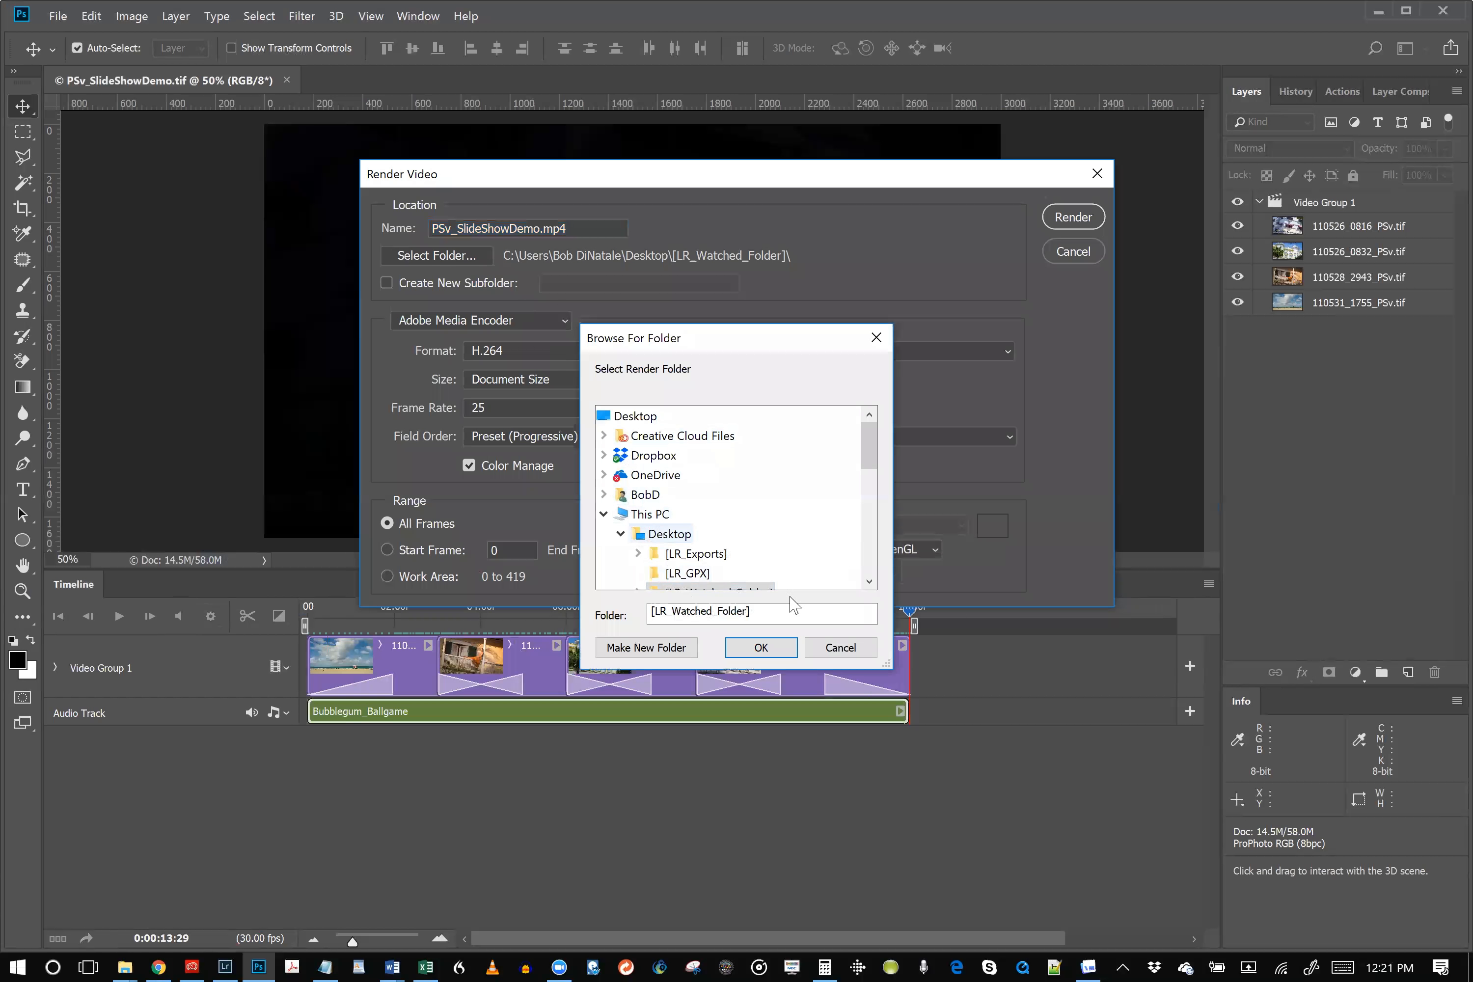
pyautogui.click(832, 649)
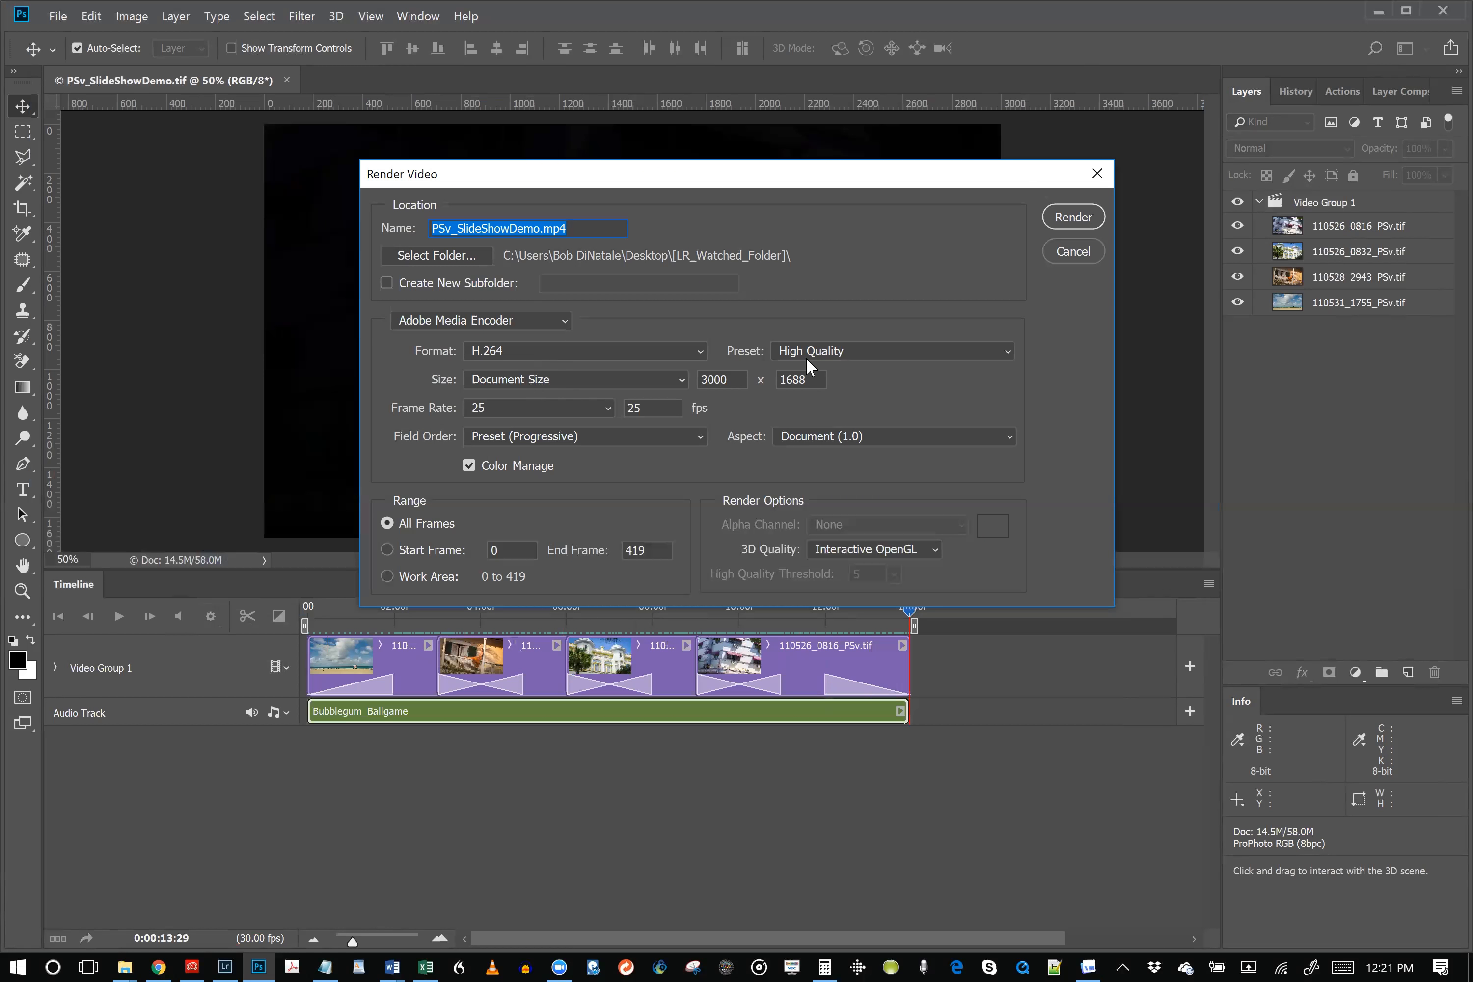
# Try the Low Quality render preset and set the preset back to High Quality
pyautogui.click(834, 351)
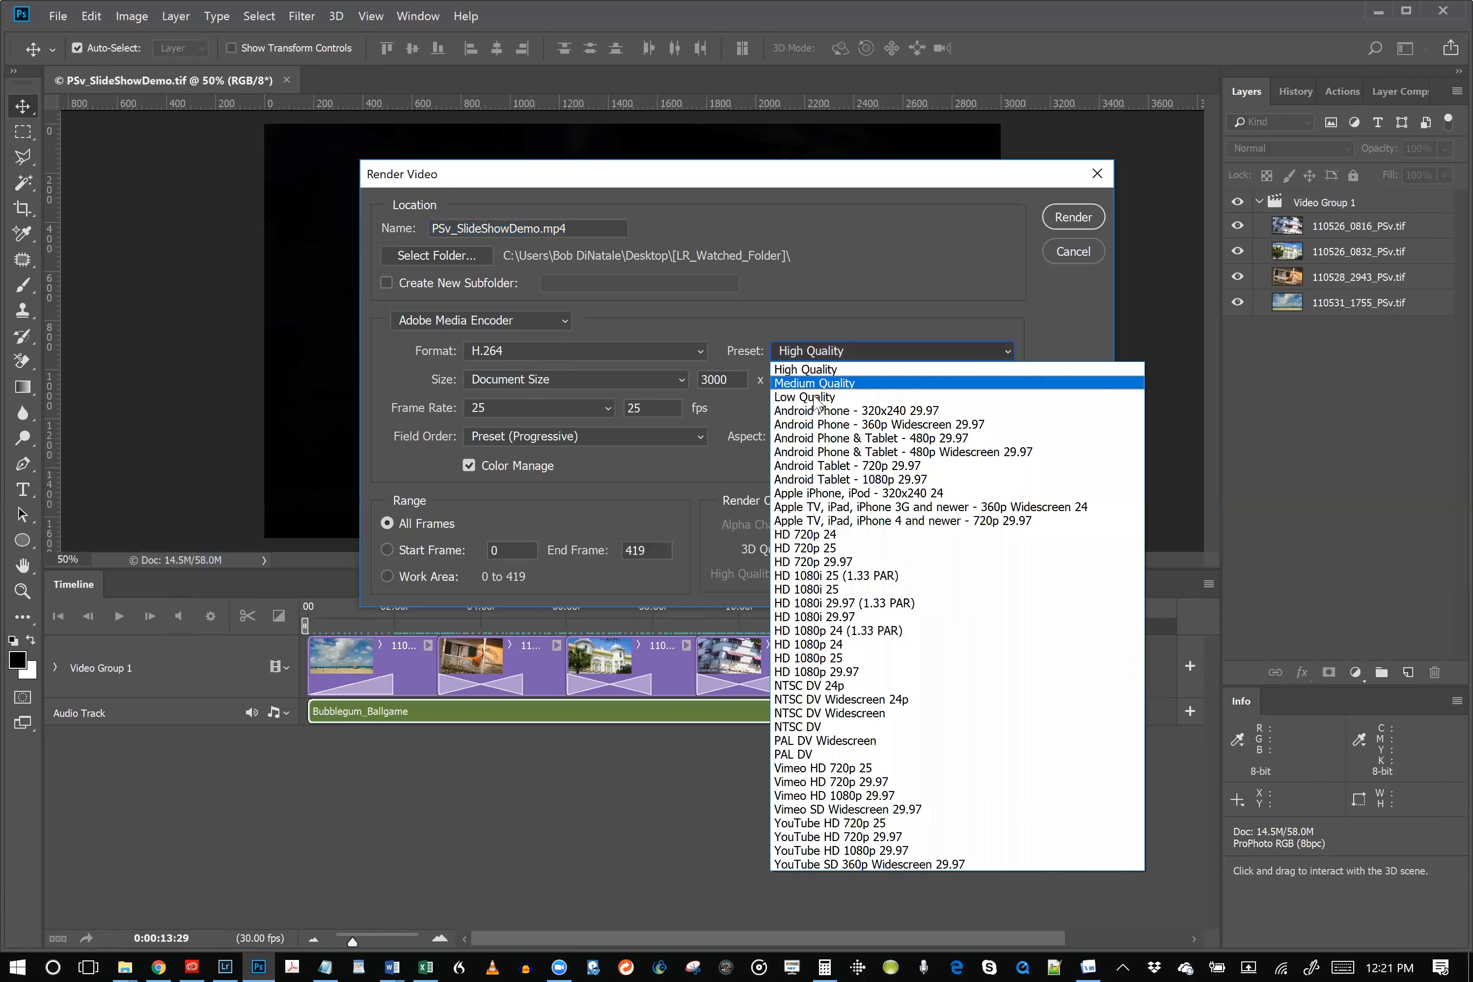
pyautogui.click(815, 414)
pyautogui.click(840, 358)
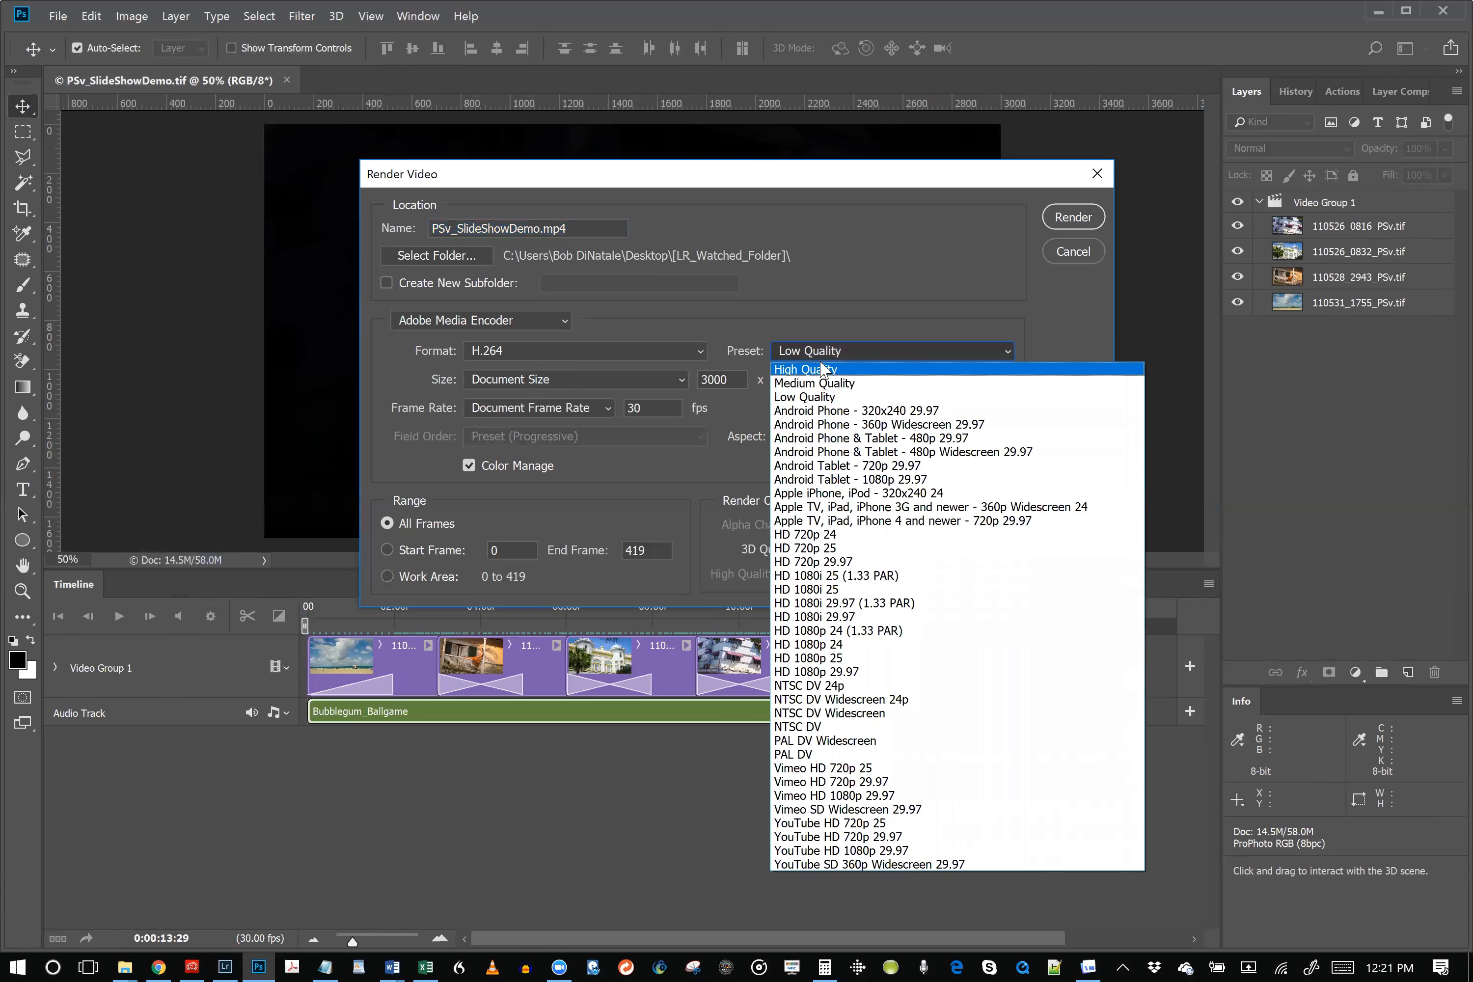
pyautogui.click(843, 349)
pyautogui.click(843, 349)
pyautogui.click(841, 368)
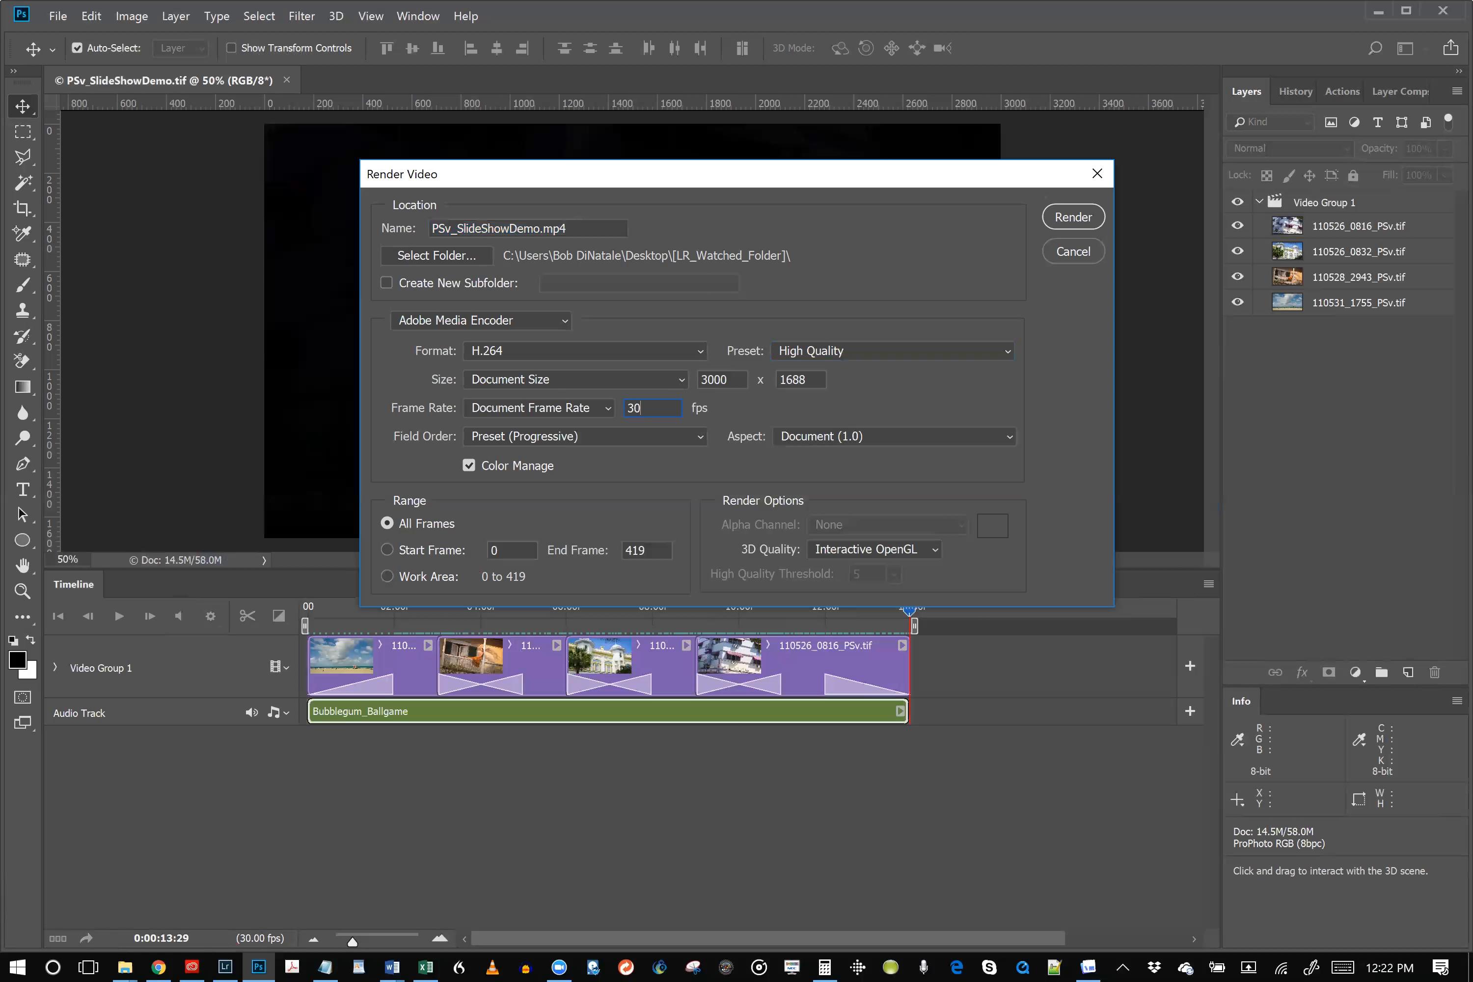
# Set the frame rate to 25 fps with all frames in the range and render the slideshow video
pyautogui.click(604, 409)
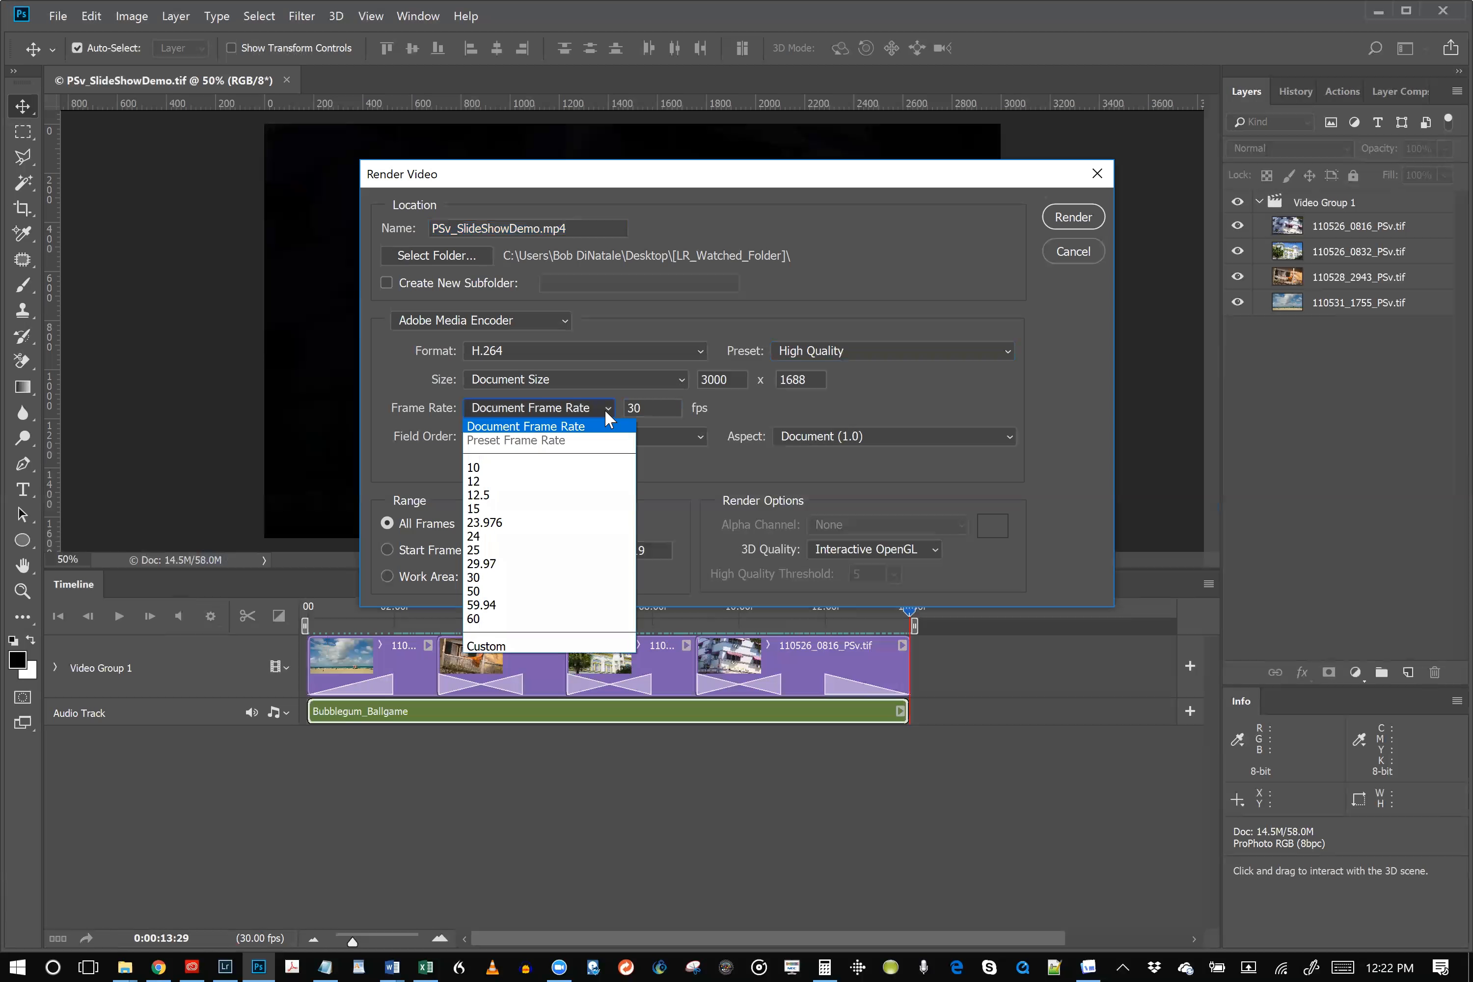
pyautogui.click(547, 551)
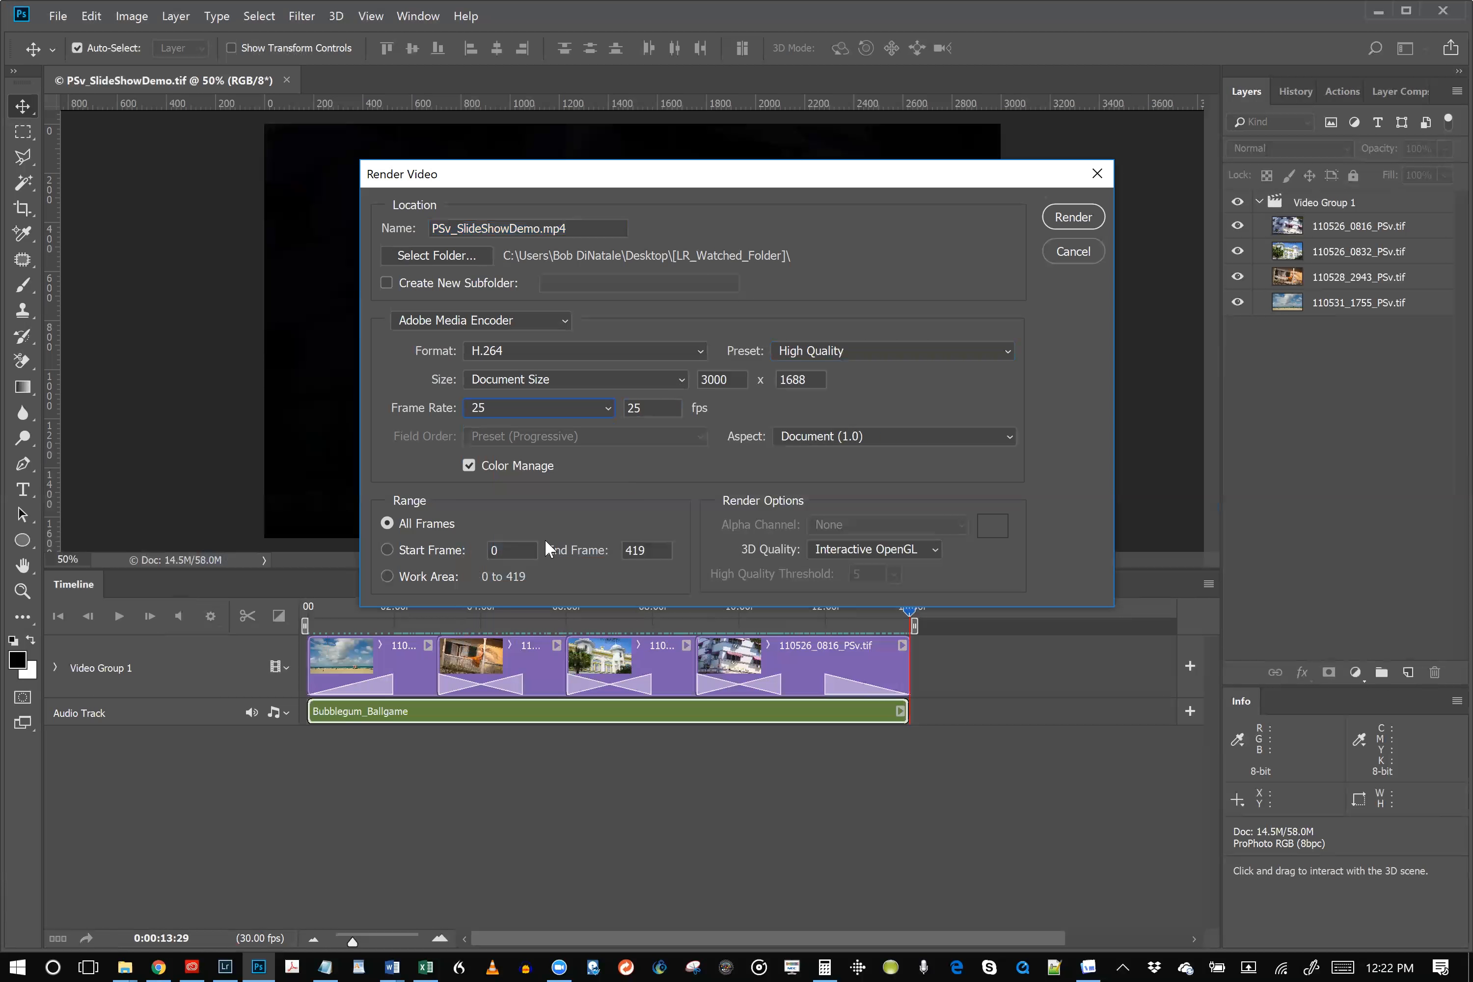
pyautogui.click(387, 522)
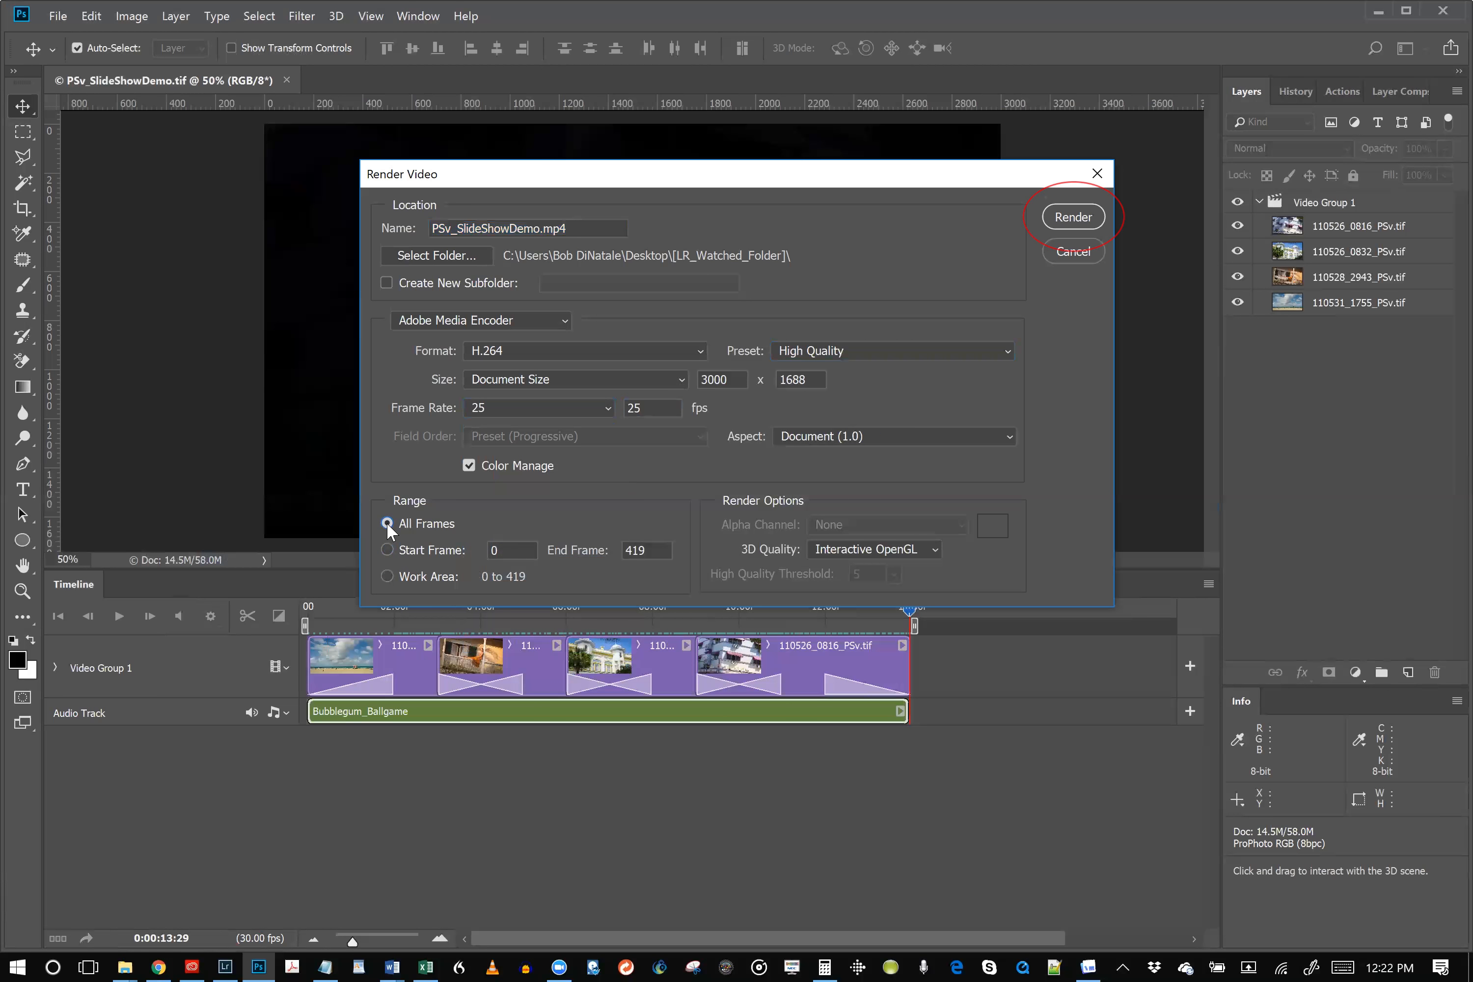
pyautogui.click(1064, 220)
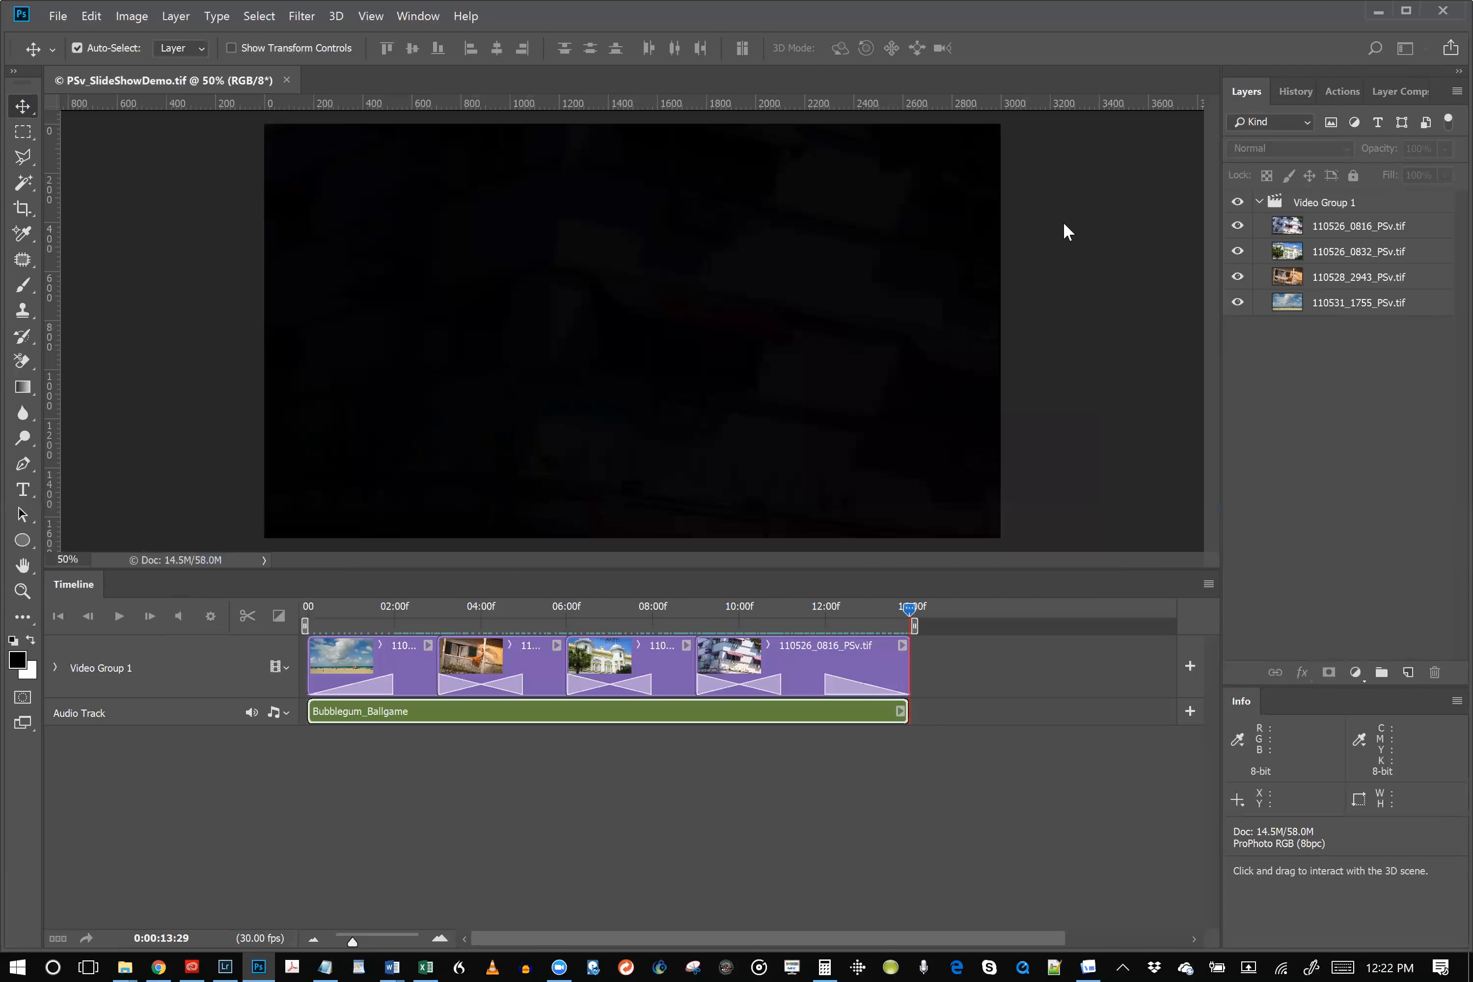
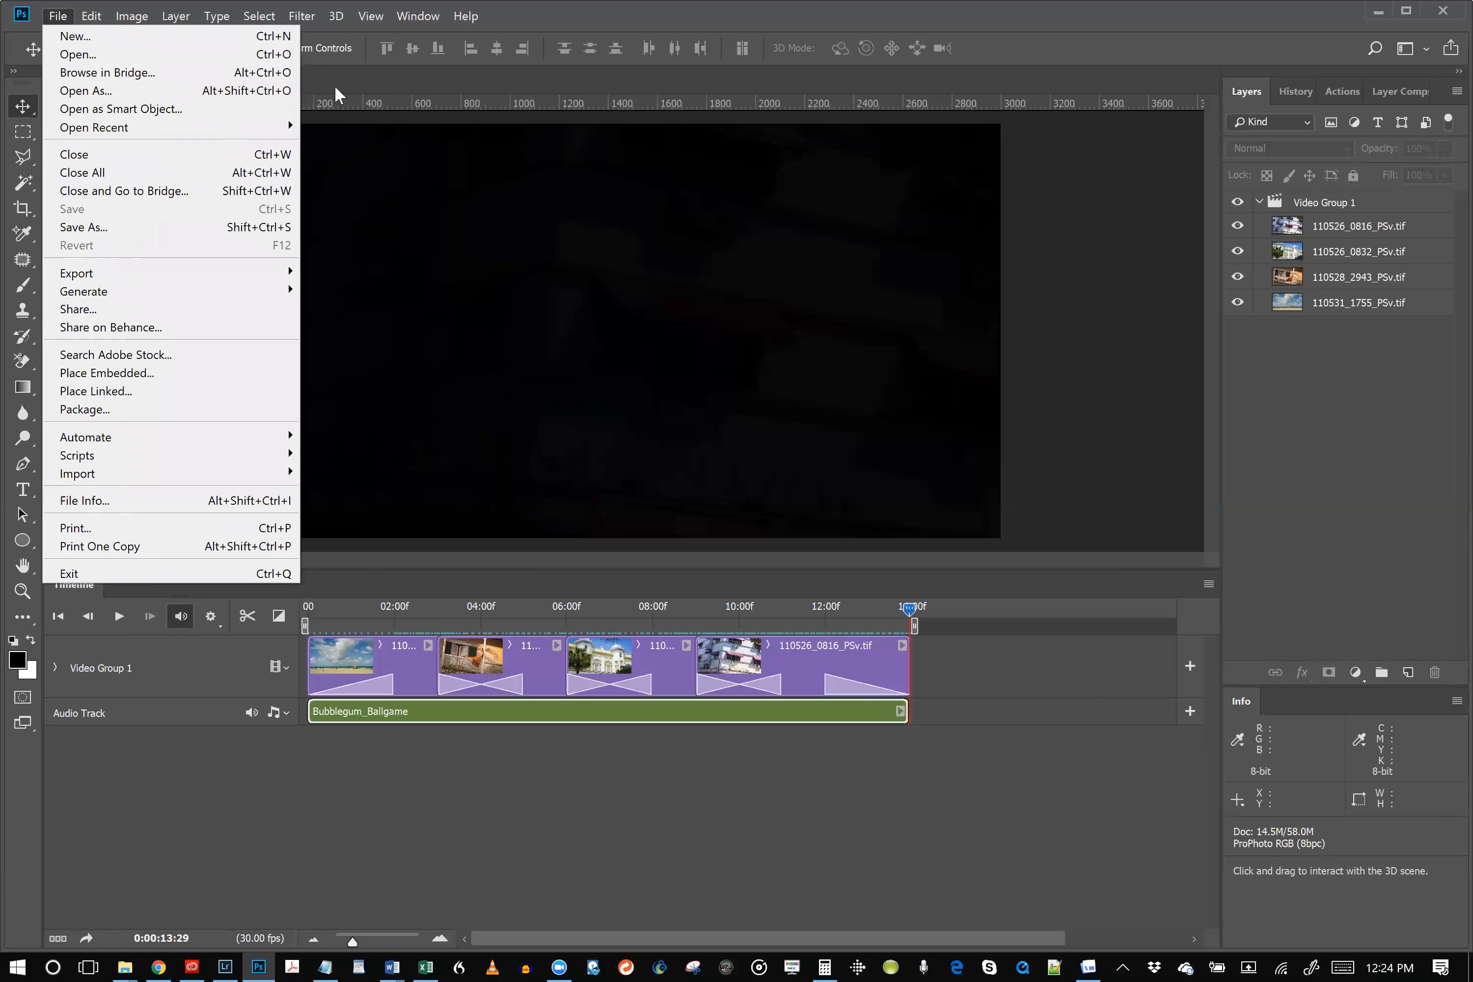
# Close the PSv_SlideShowDemo.tif document and switch to Lightroom Classic
pyautogui.click(385, 79)
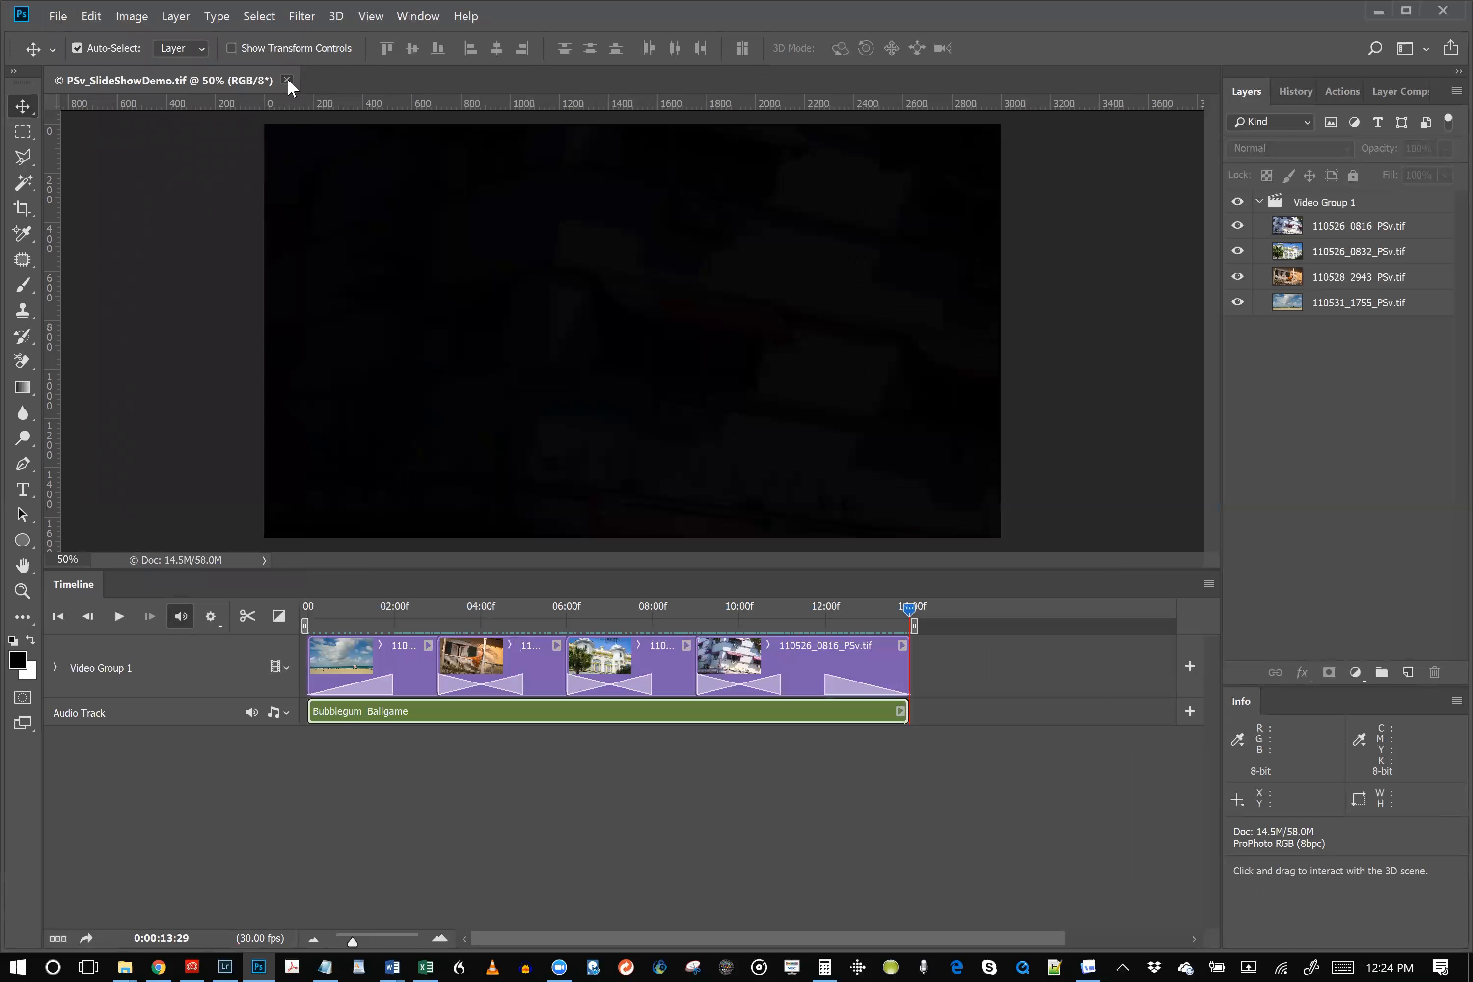
pyautogui.click(287, 80)
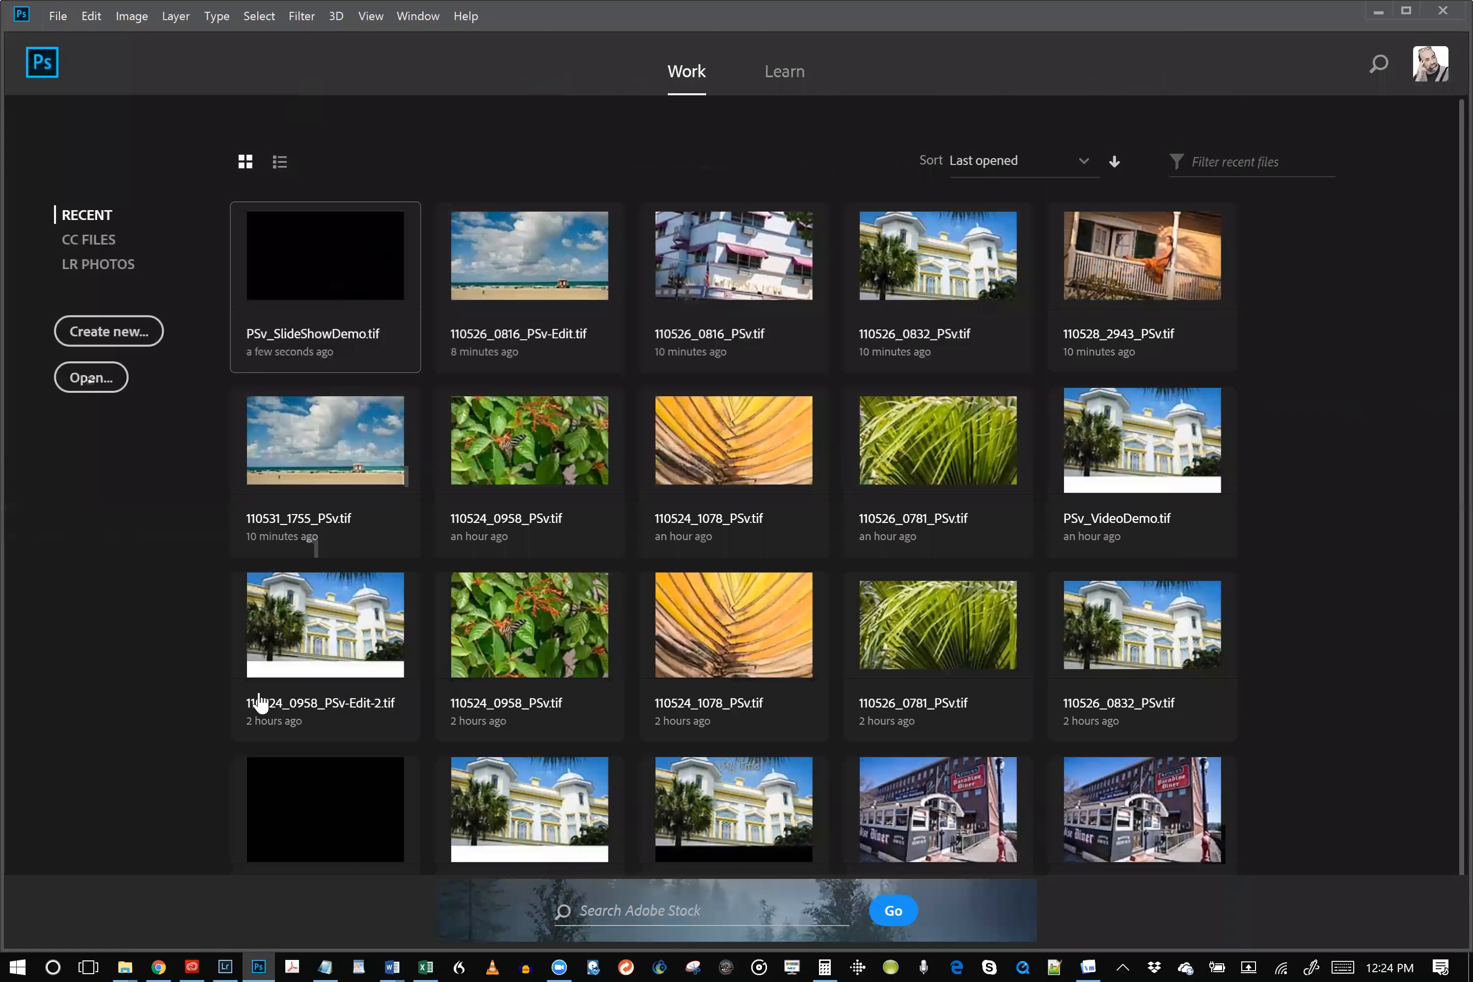
pyautogui.click(225, 966)
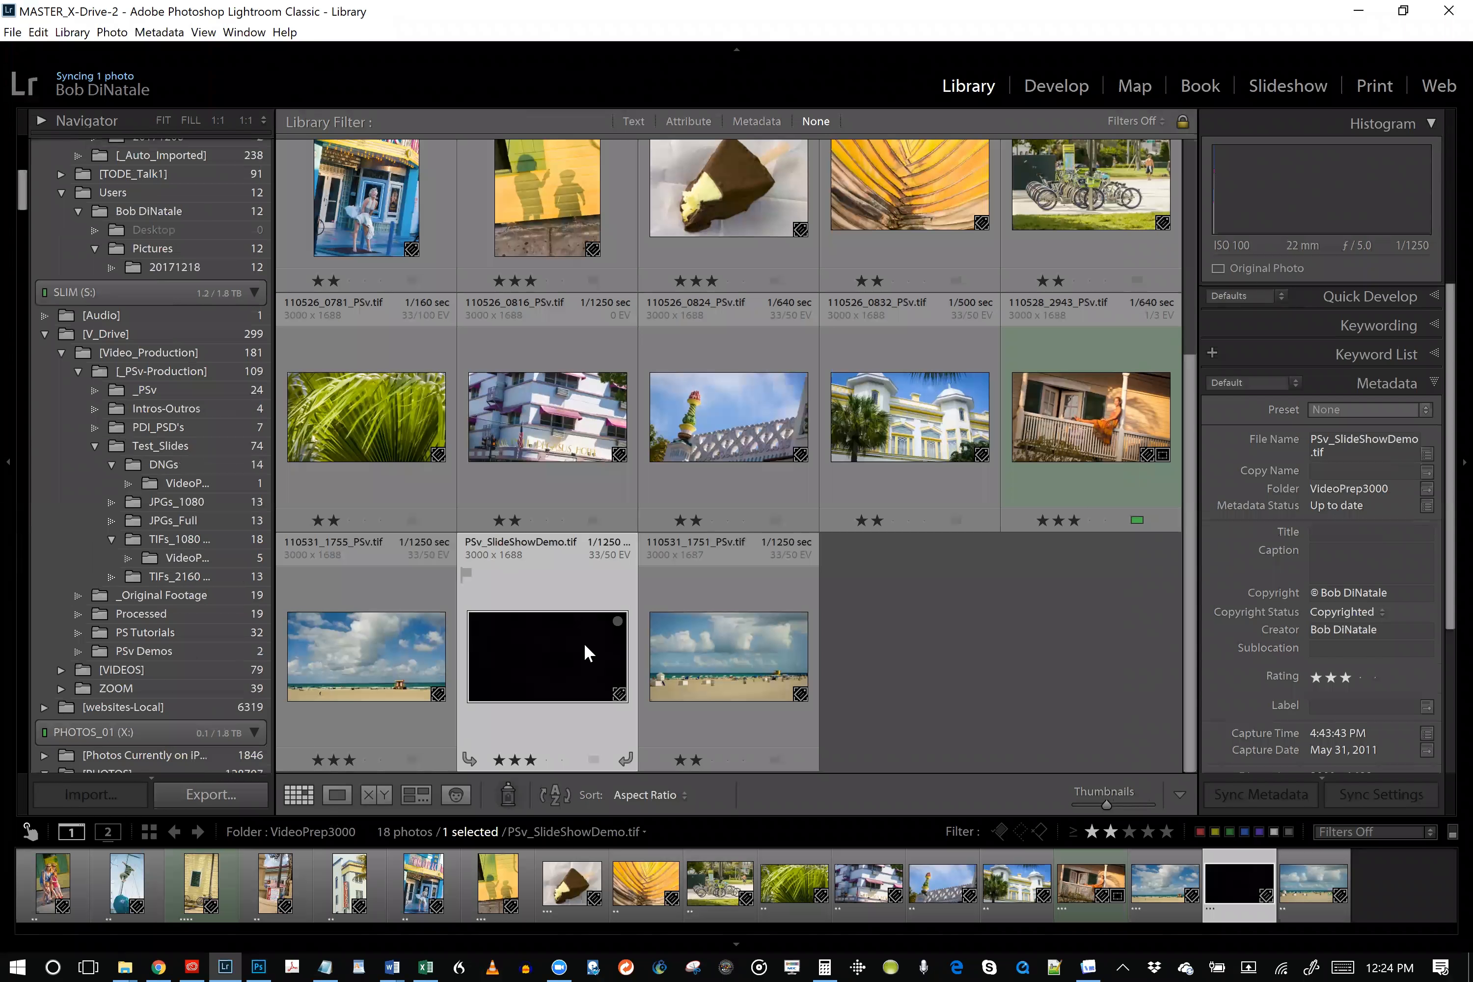
# Open the original PSv_SlideShowDemo.tif from the Lightroom library for editing in Photoshop
pyautogui.rightClick(525, 639)
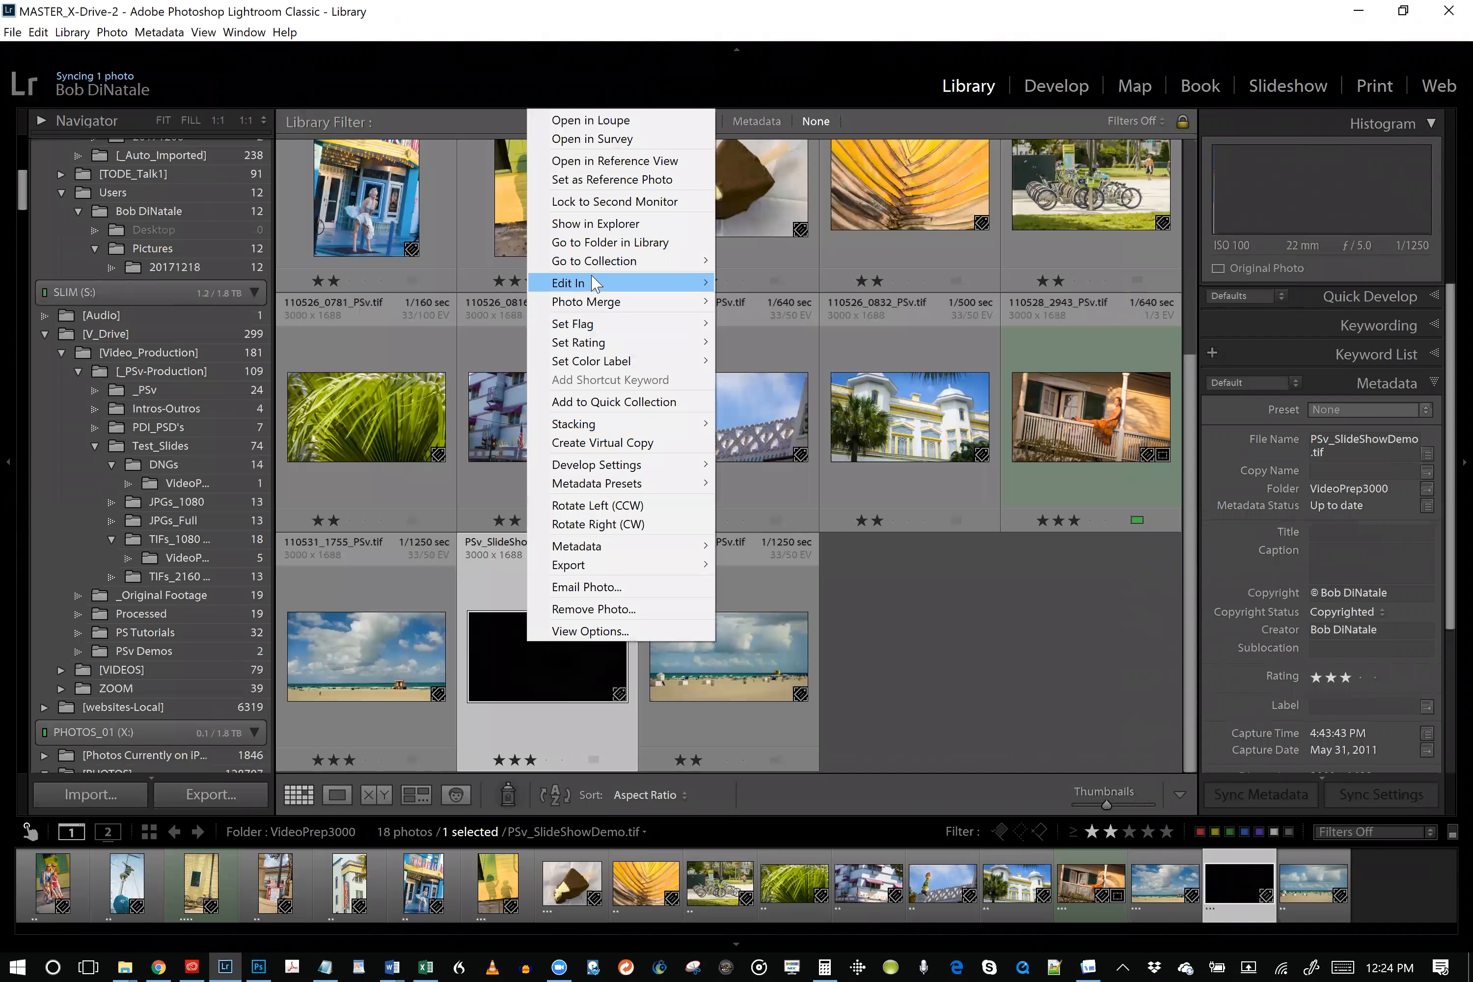
pyautogui.moveTo(595, 284)
pyautogui.click(480, 283)
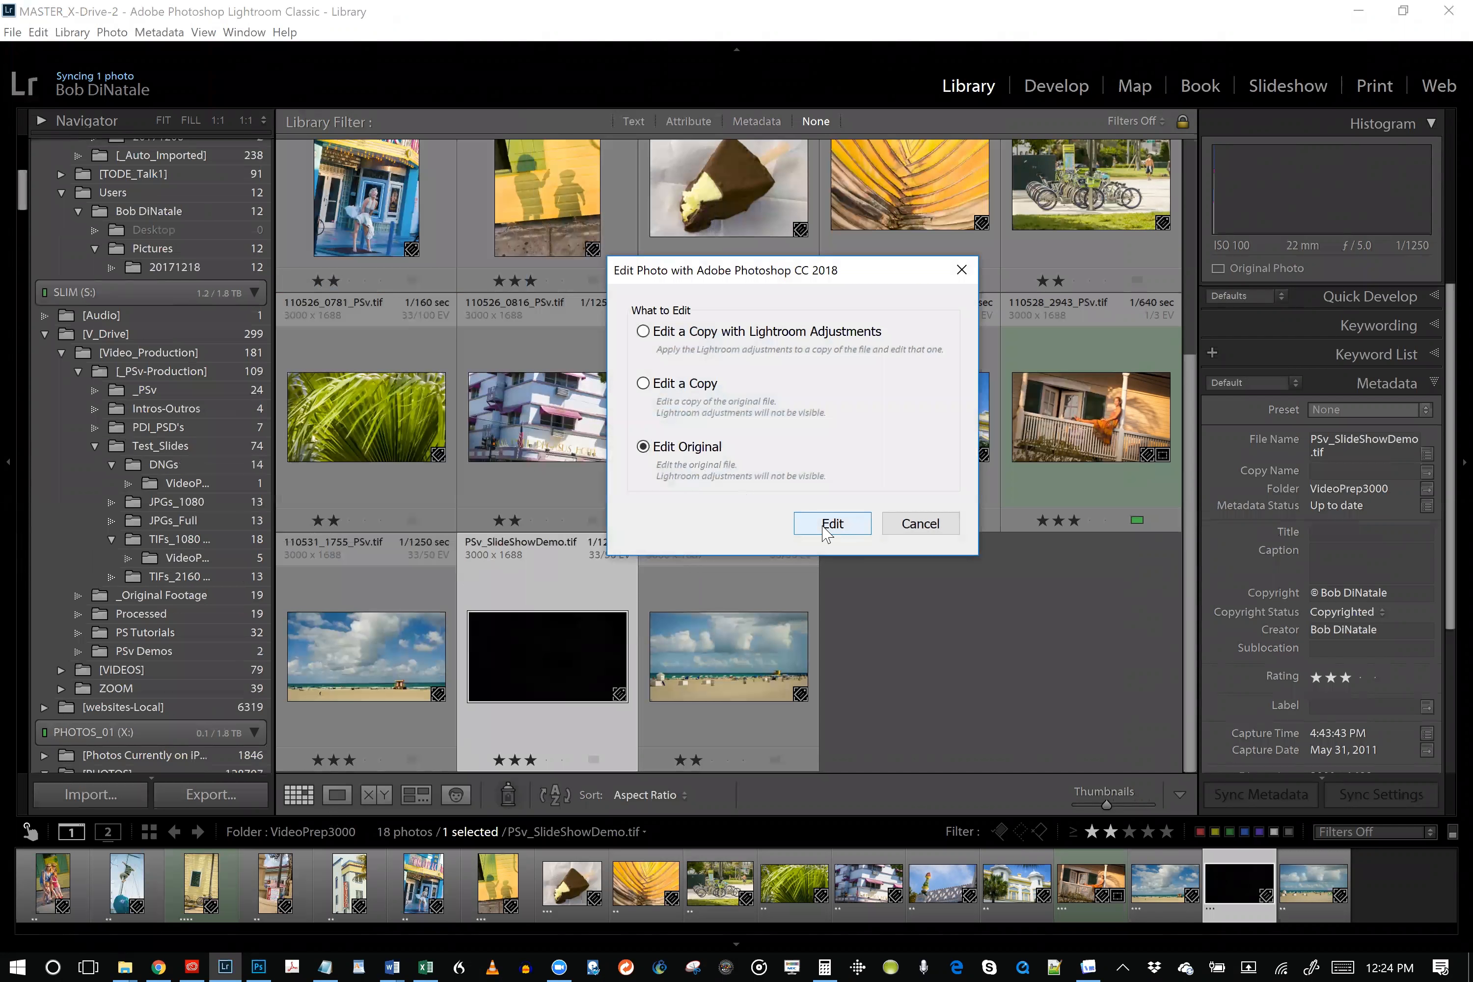
pyautogui.click(825, 534)
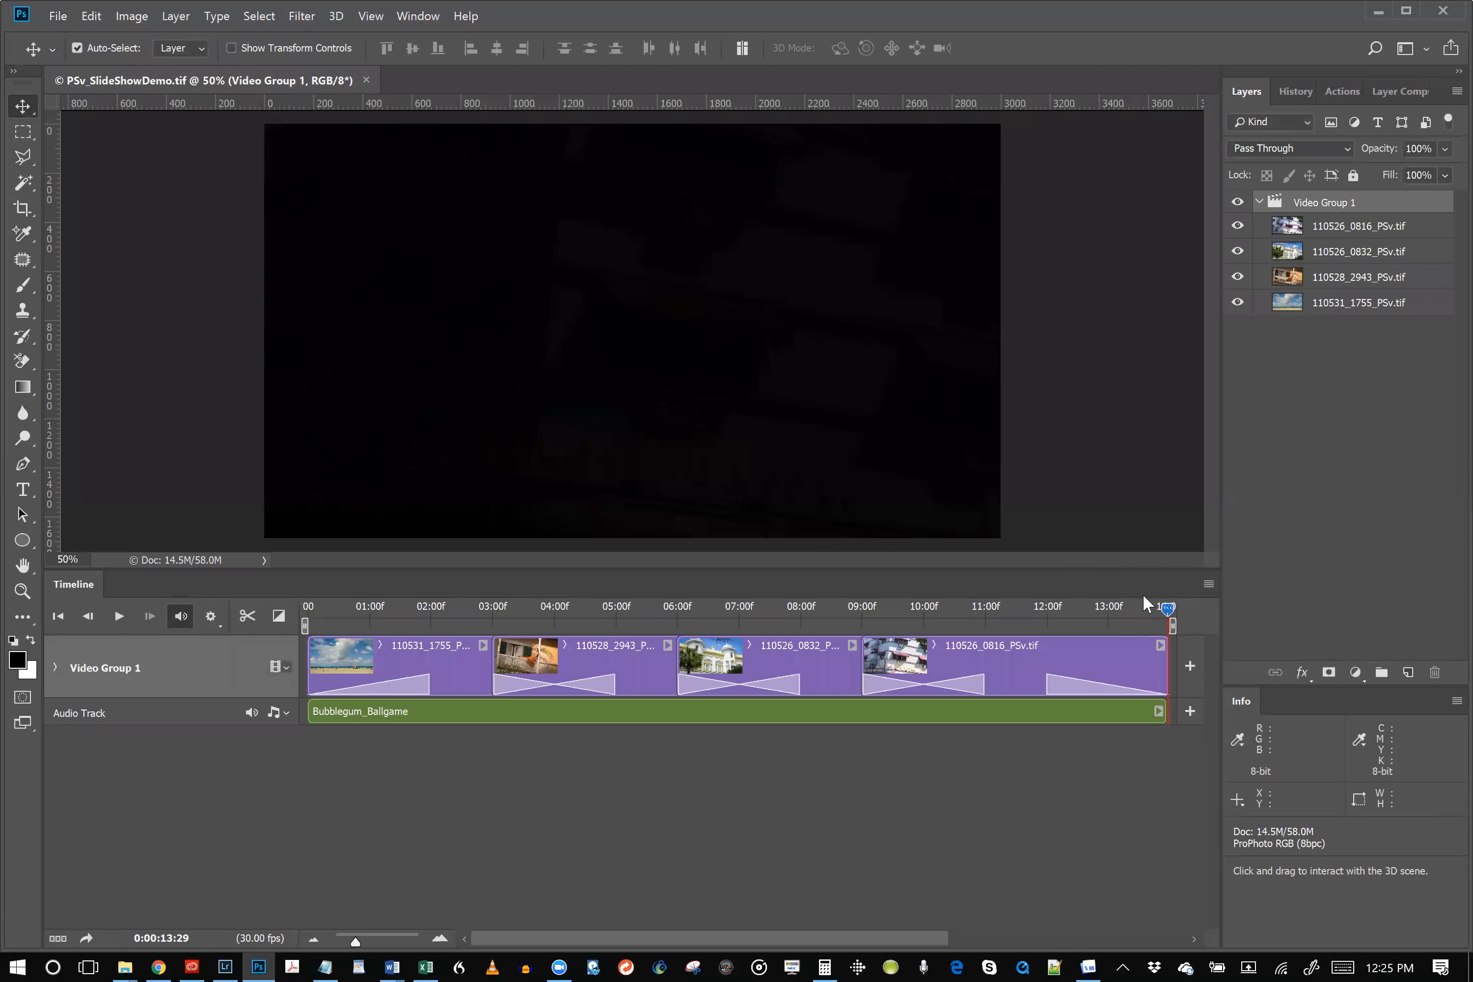
# Move the playhead to 0:00:06:19 so a photo frame serves as the thumbnail, and save the document
pyautogui.click(715, 611)
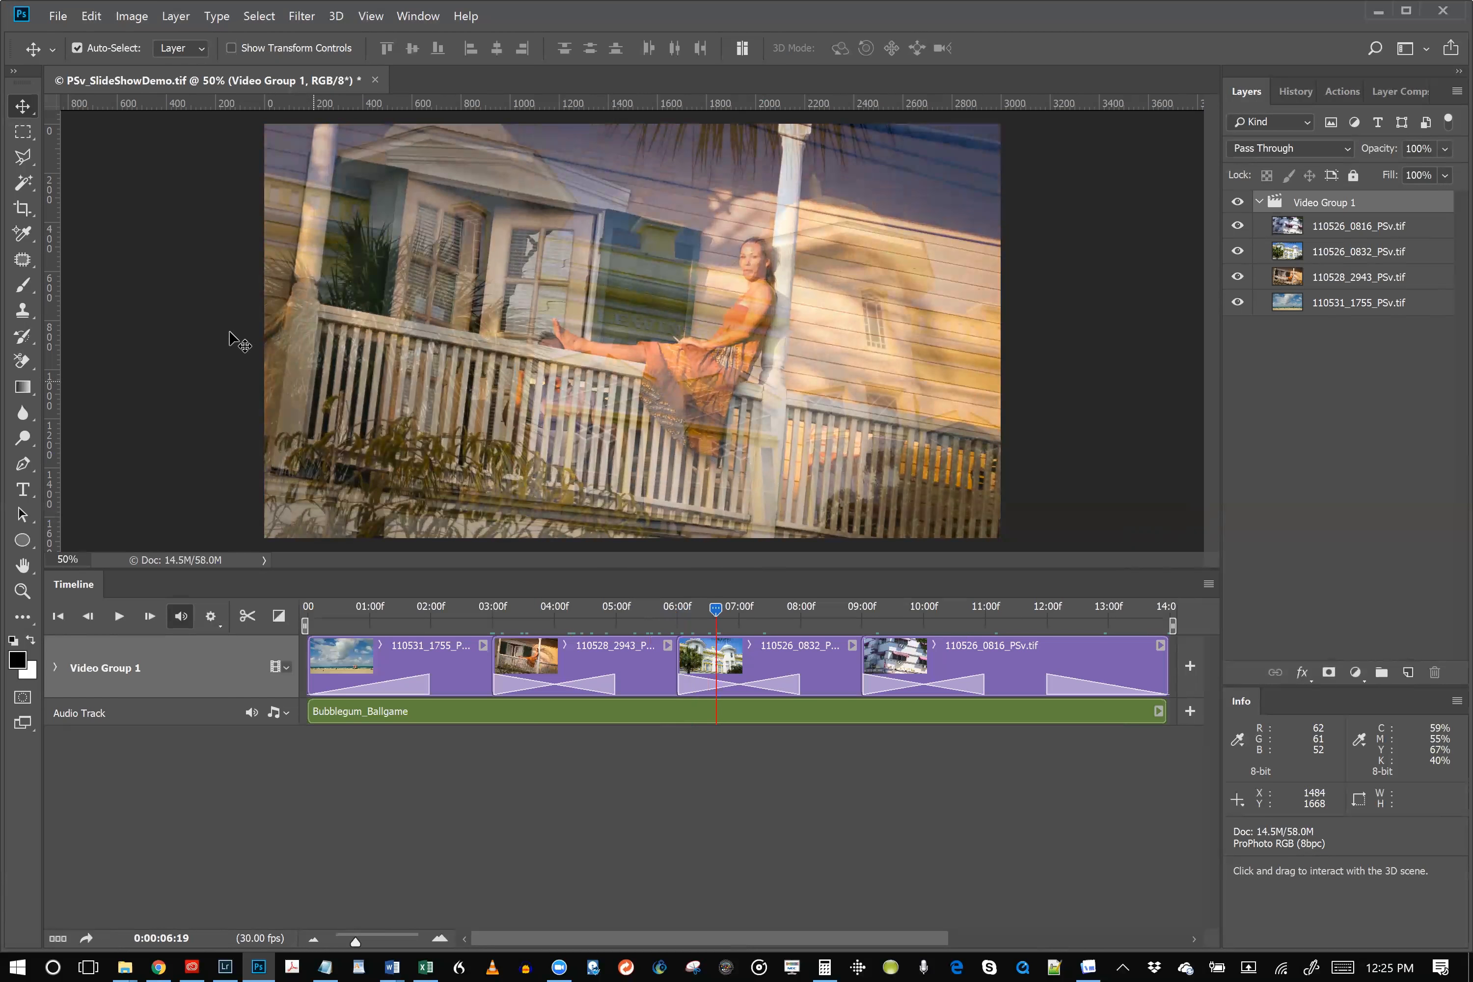
pyautogui.click(58, 16)
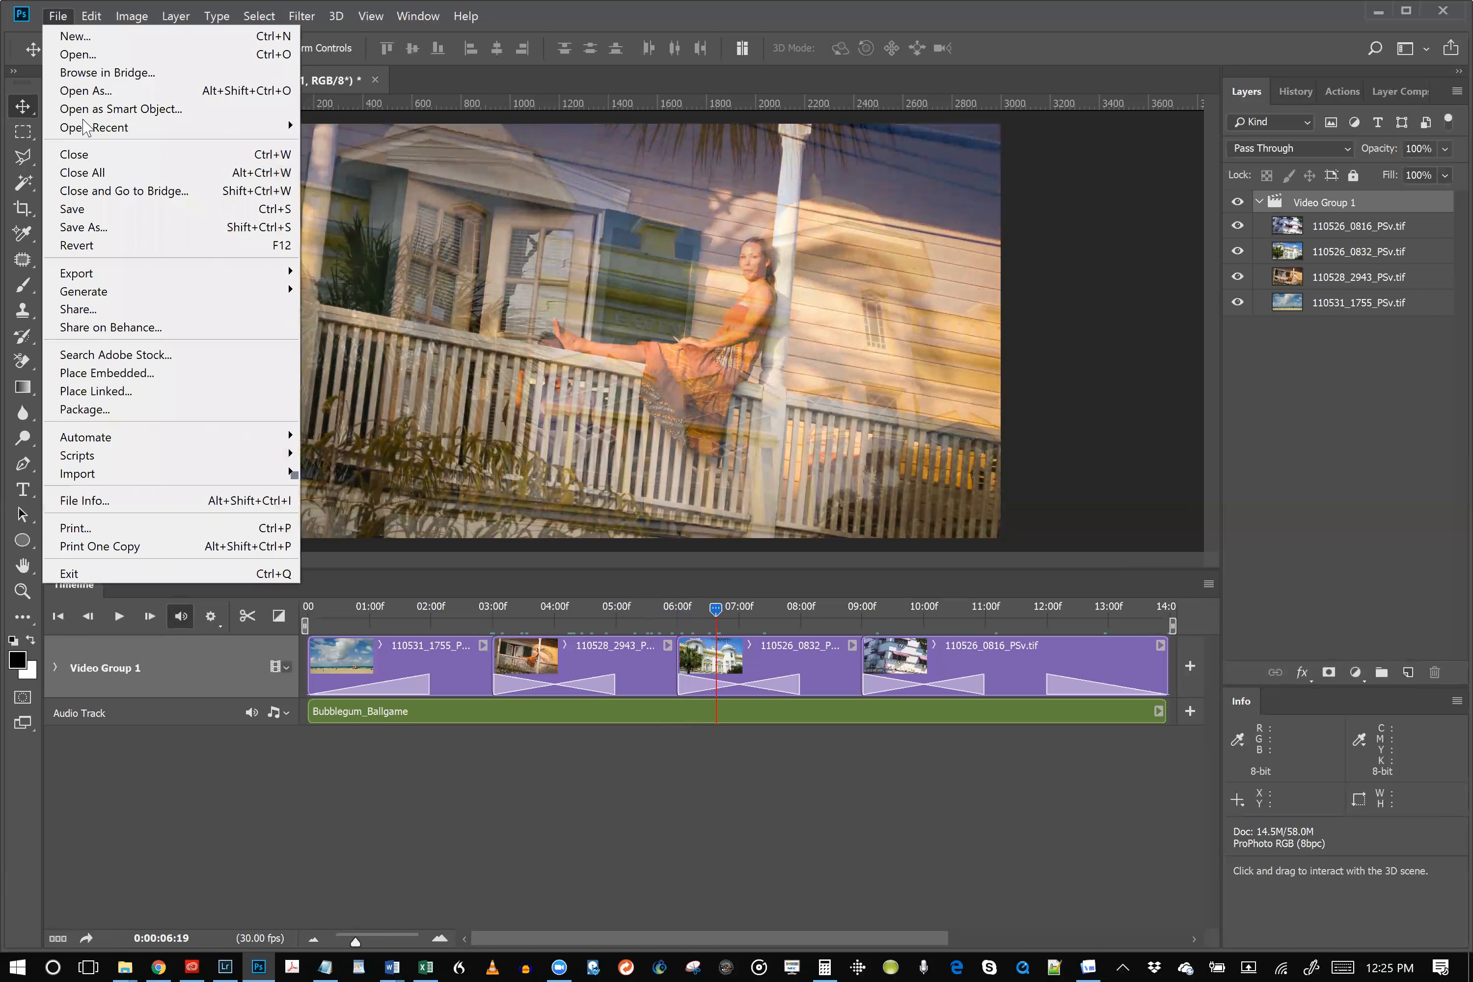
pyautogui.click(82, 209)
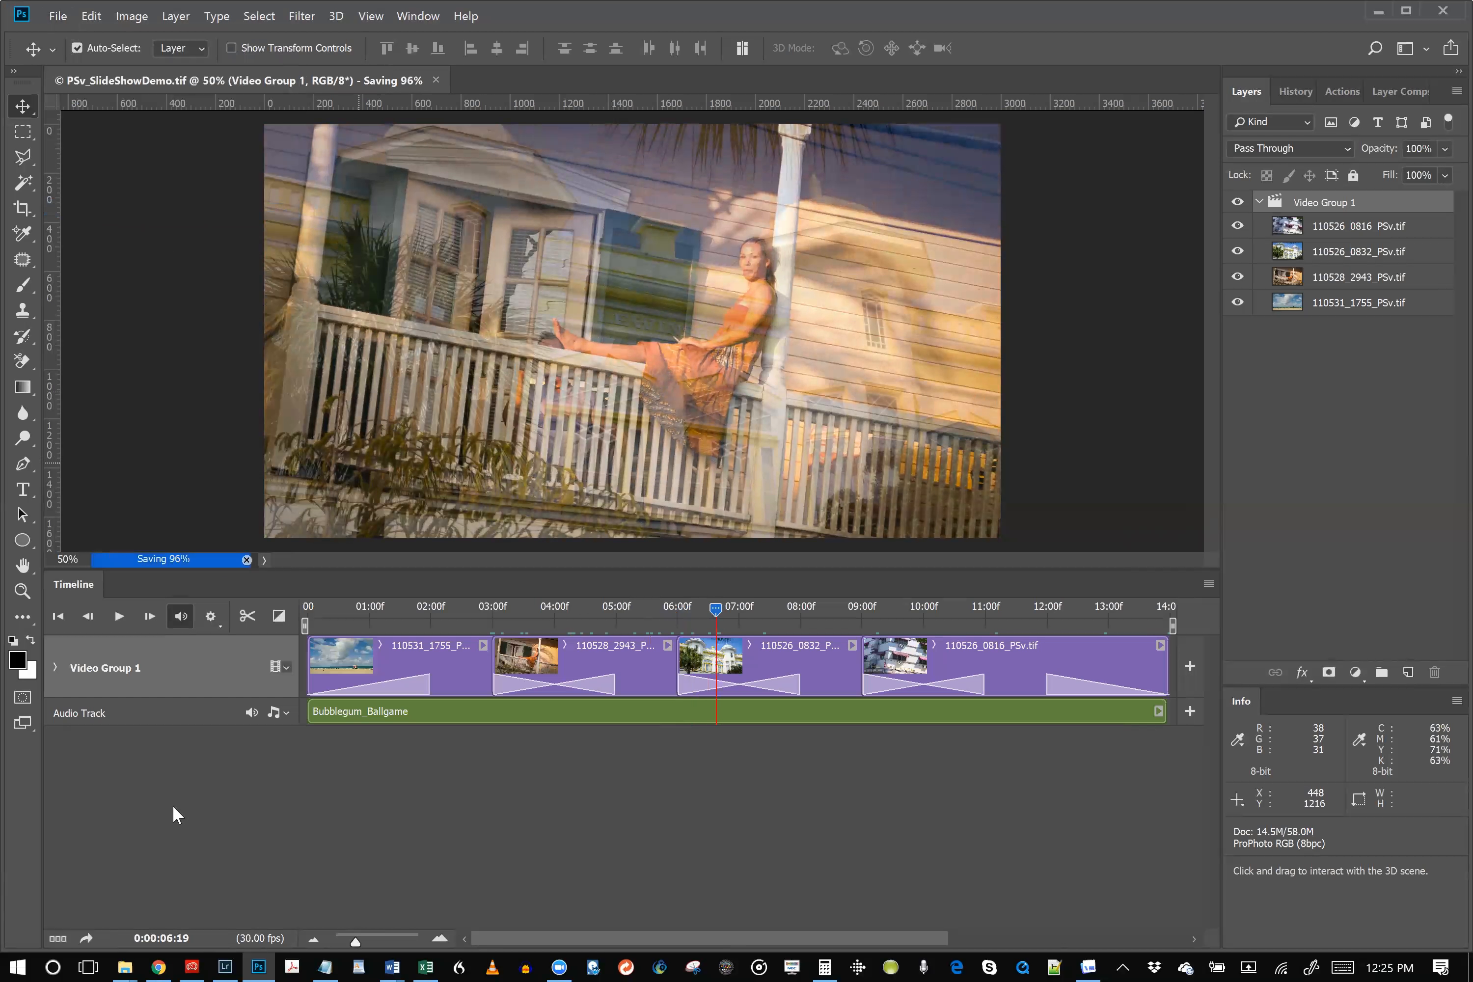
# Switch to Lightroom Classic, find the rendered PSv_SlideShowDemo.mp4 in the previous import and play it
pyautogui.click(228, 963)
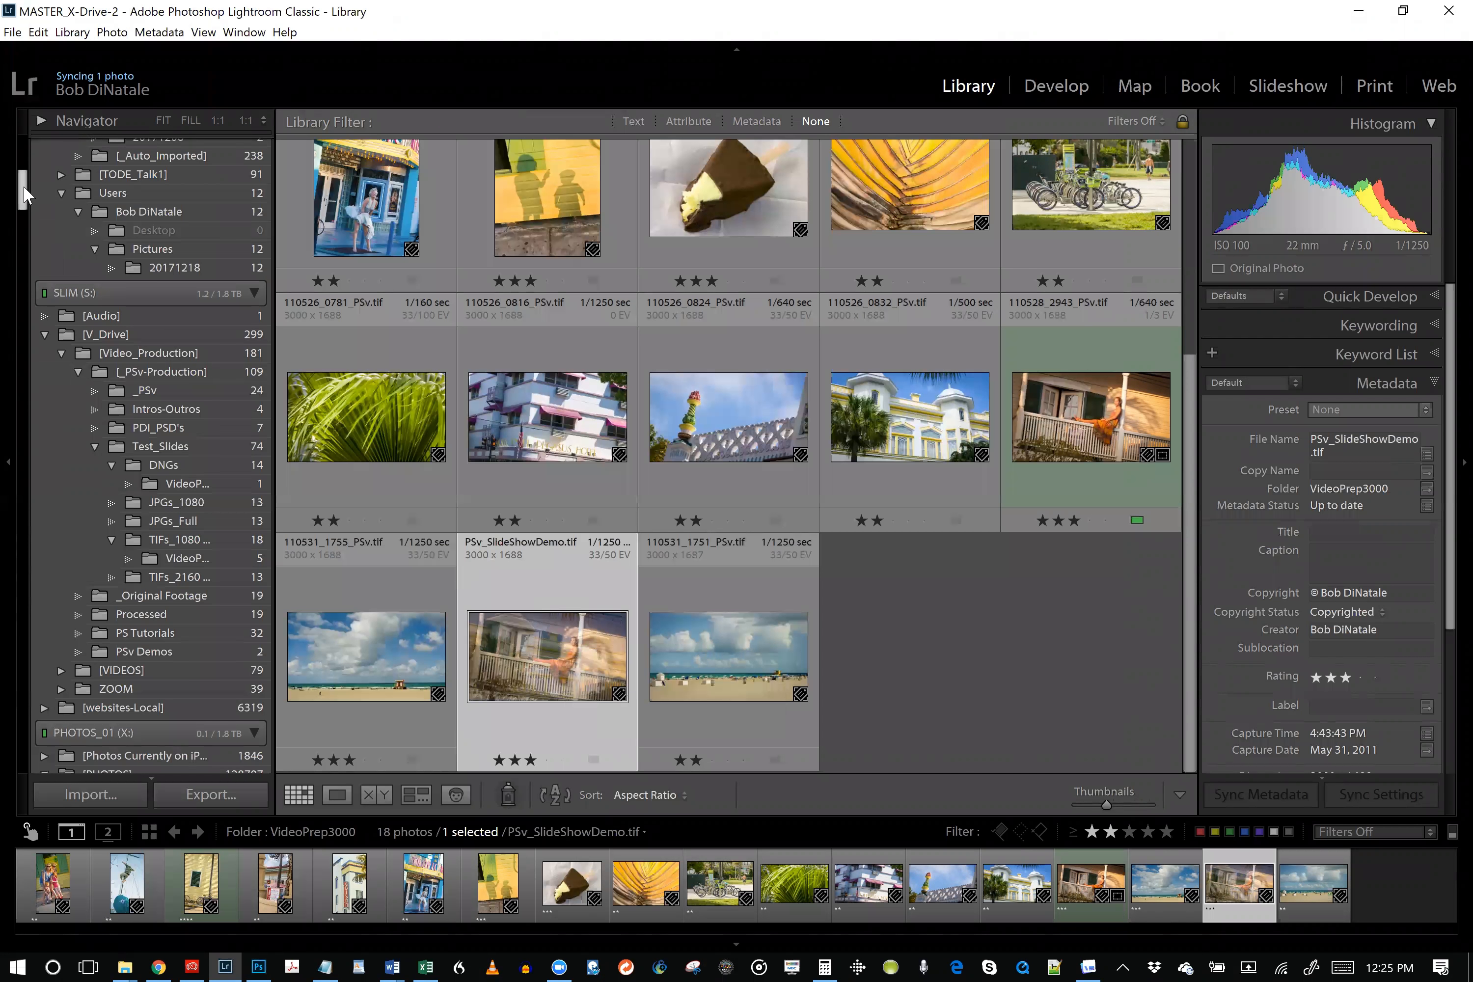
pyautogui.moveTo(24, 186); pyautogui.dragTo(24, 174)
pyautogui.moveTo(24, 175); pyautogui.dragTo(24, 157)
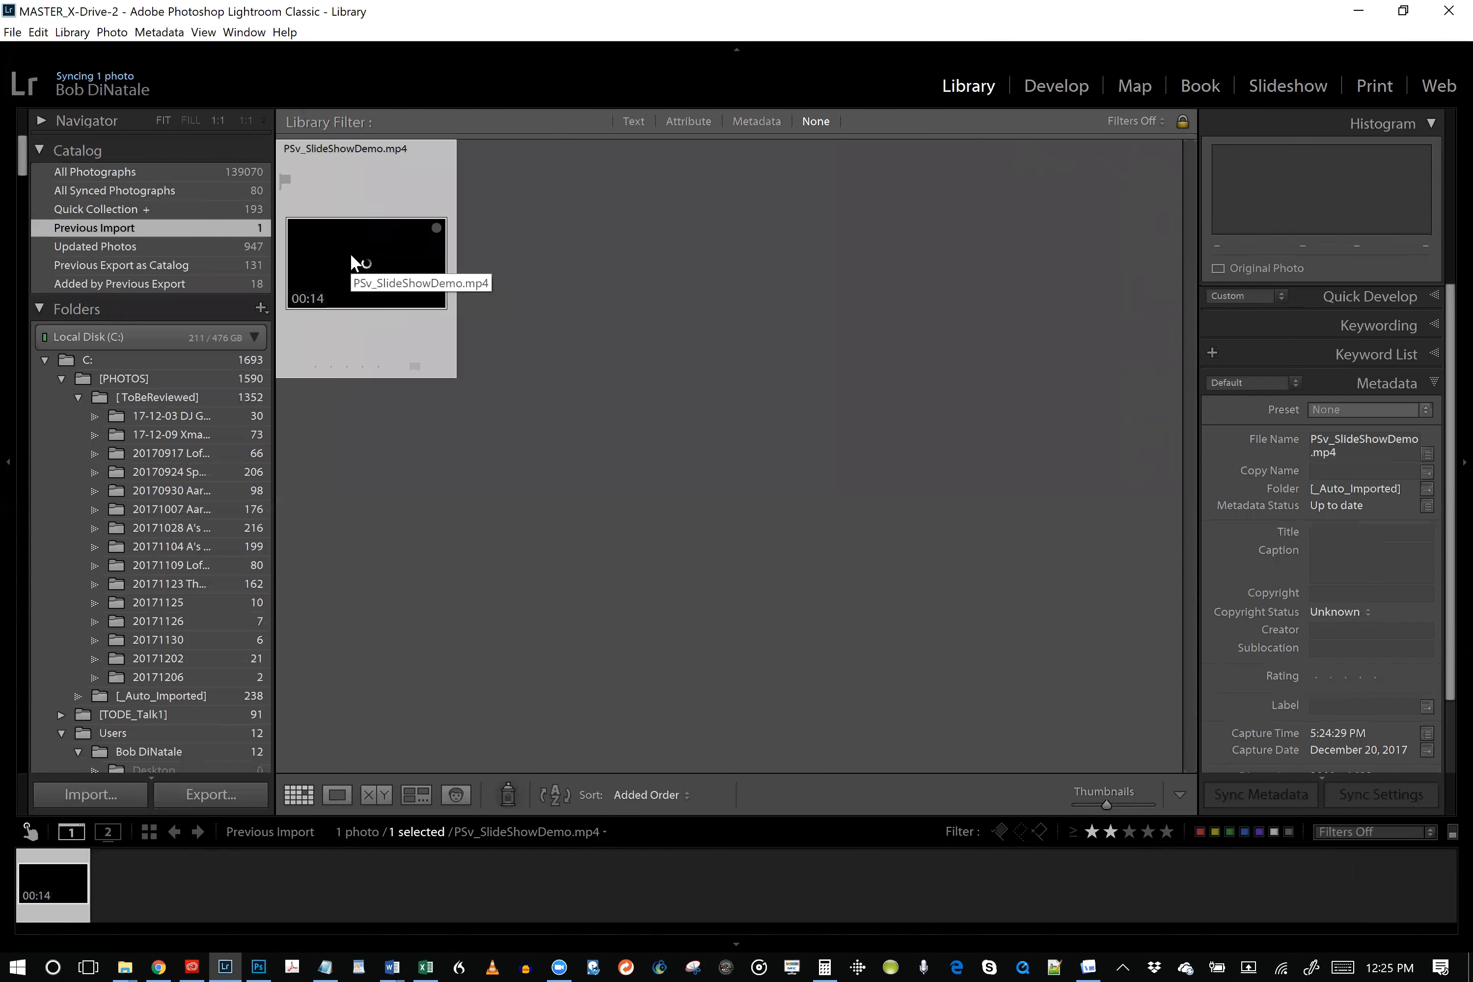
pyautogui.doubleClick(353, 261)
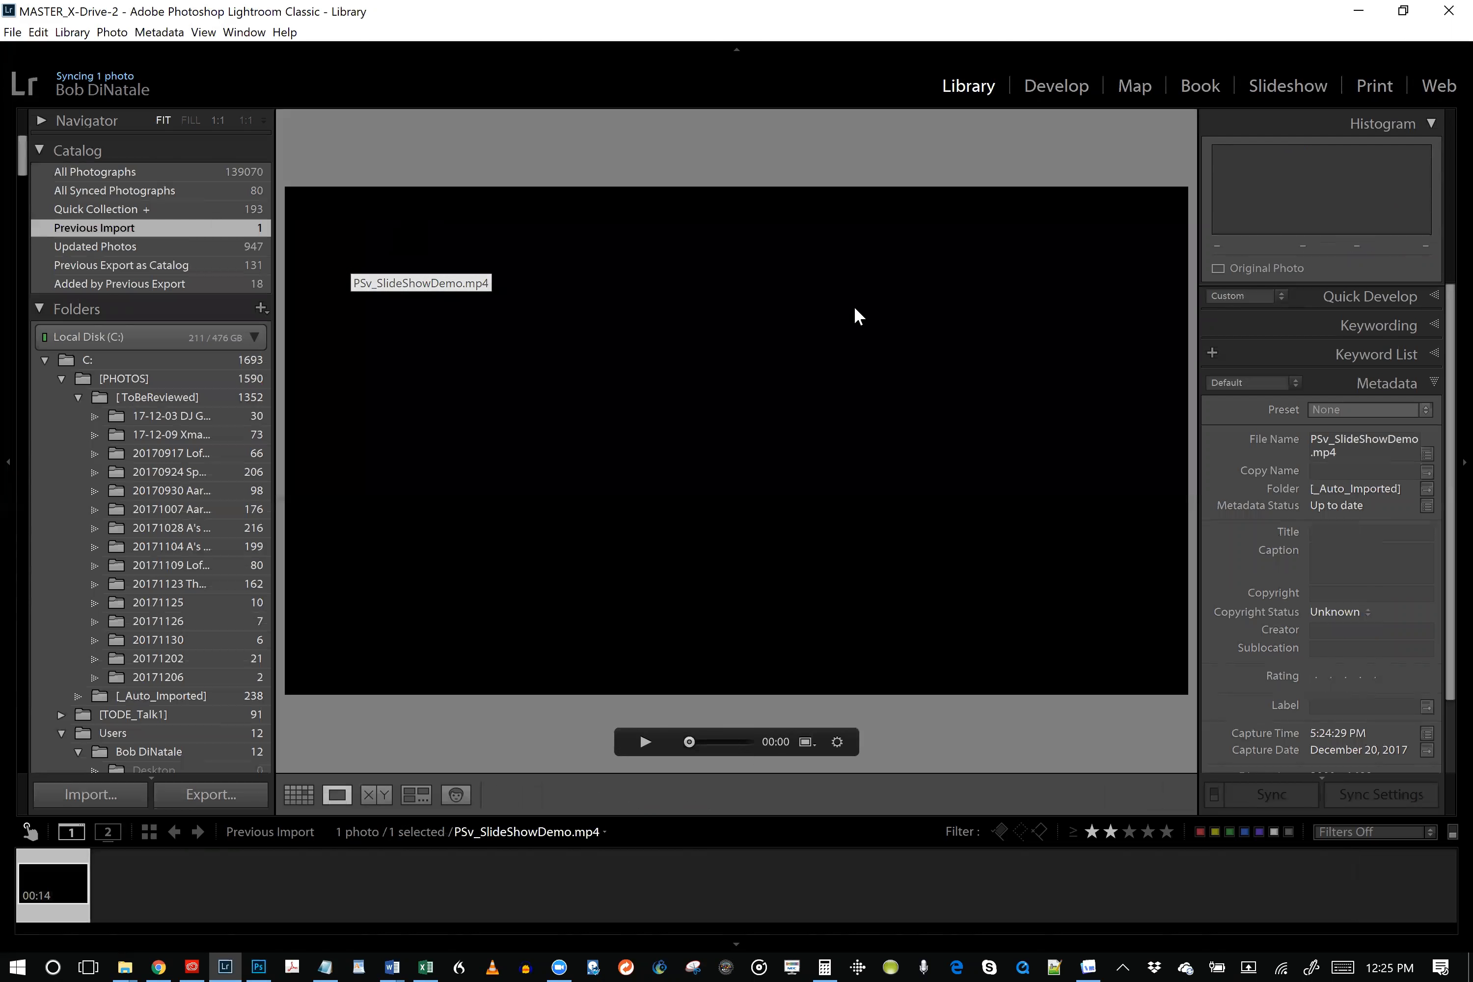
pyautogui.press('space')
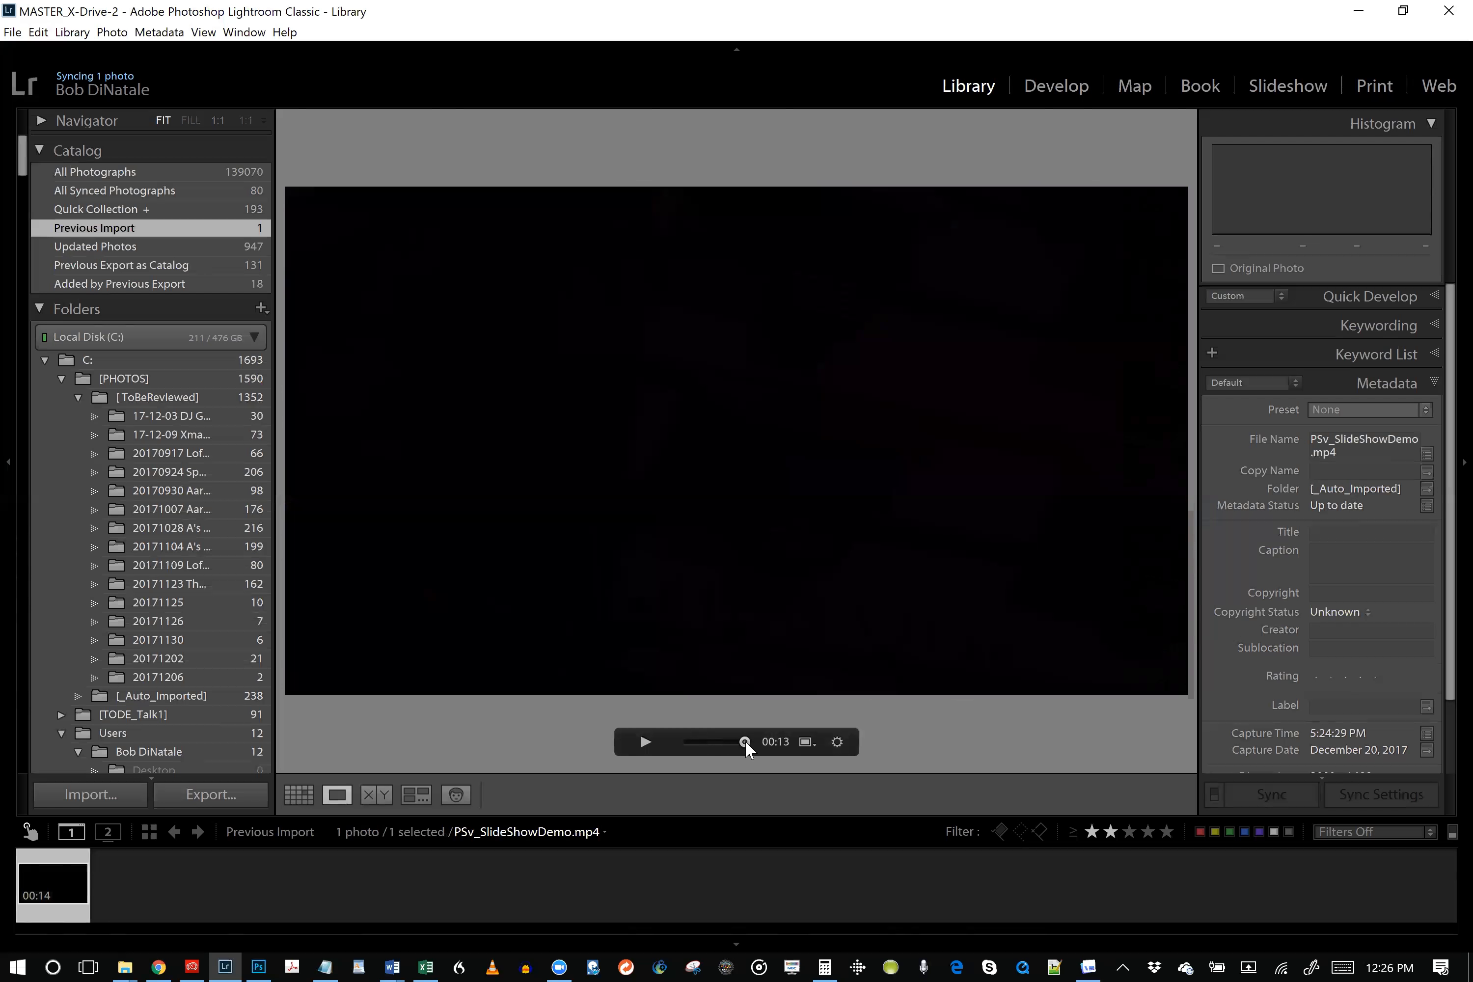
# Set the video's poster frame at 00:04 and return to the thumbnail grid
pyautogui.moveTo(694, 740); pyautogui.dragTo(710, 739)
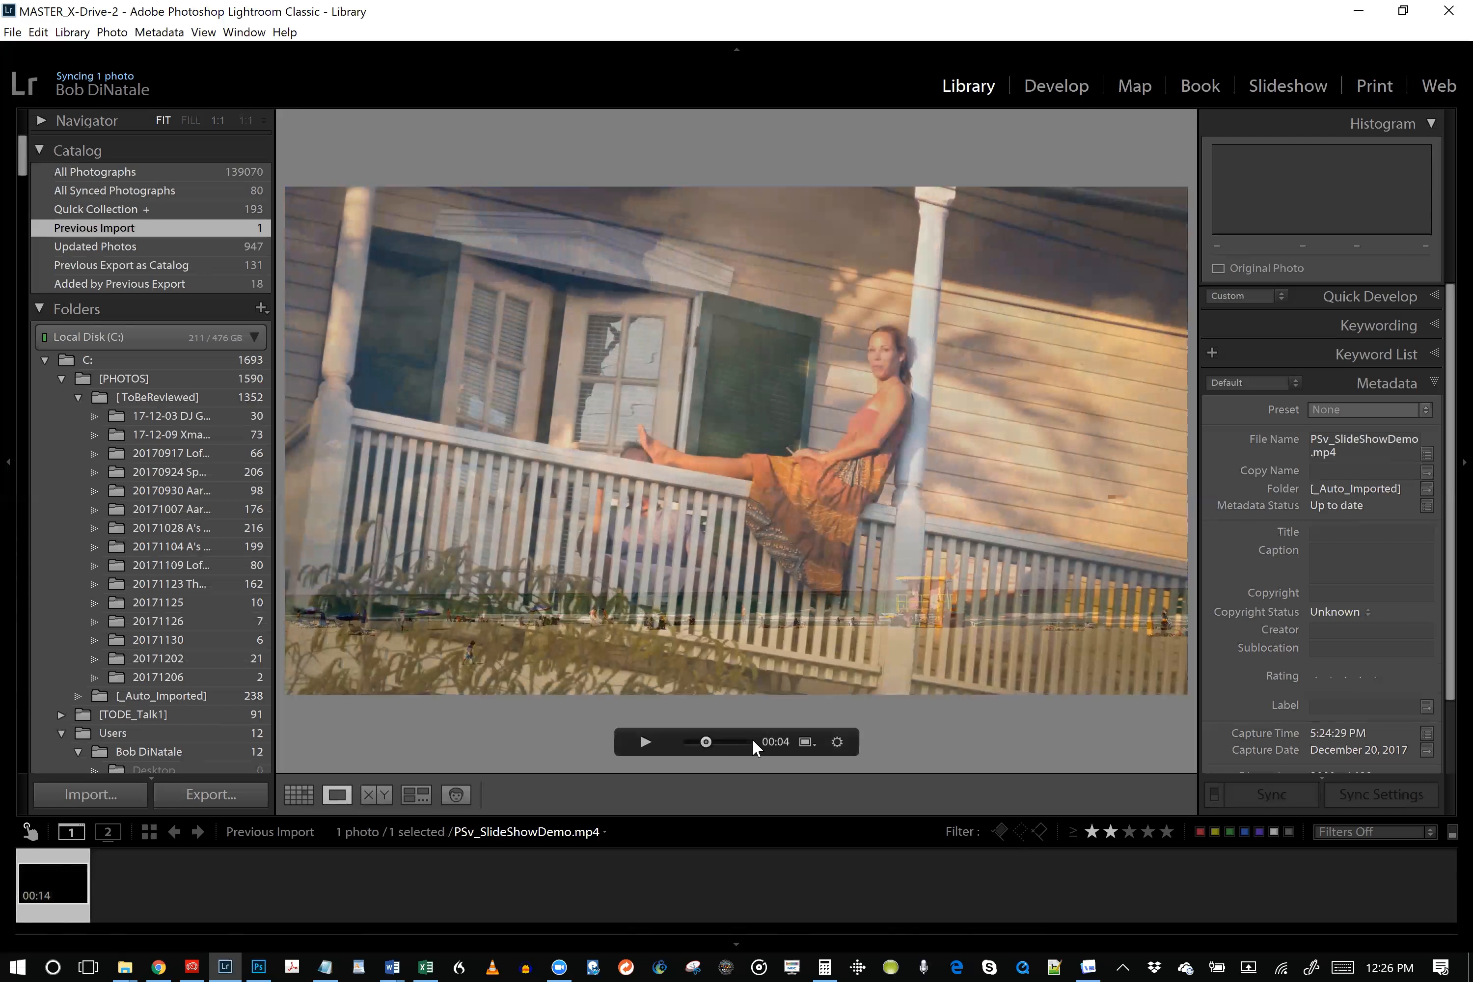
pyautogui.click(814, 746)
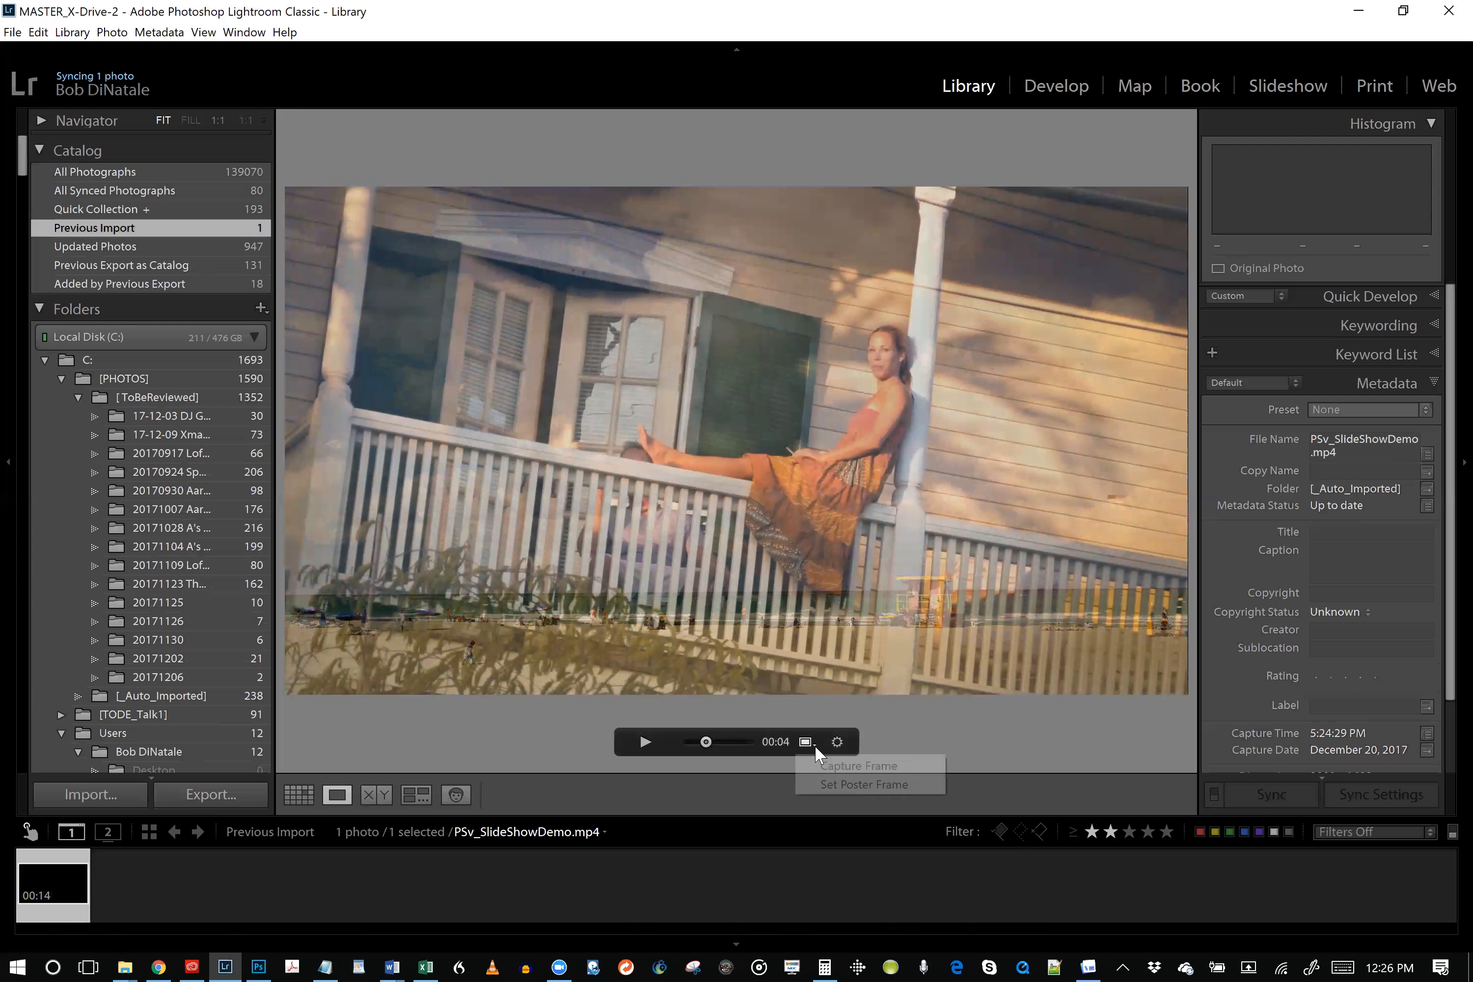
pyautogui.click(828, 784)
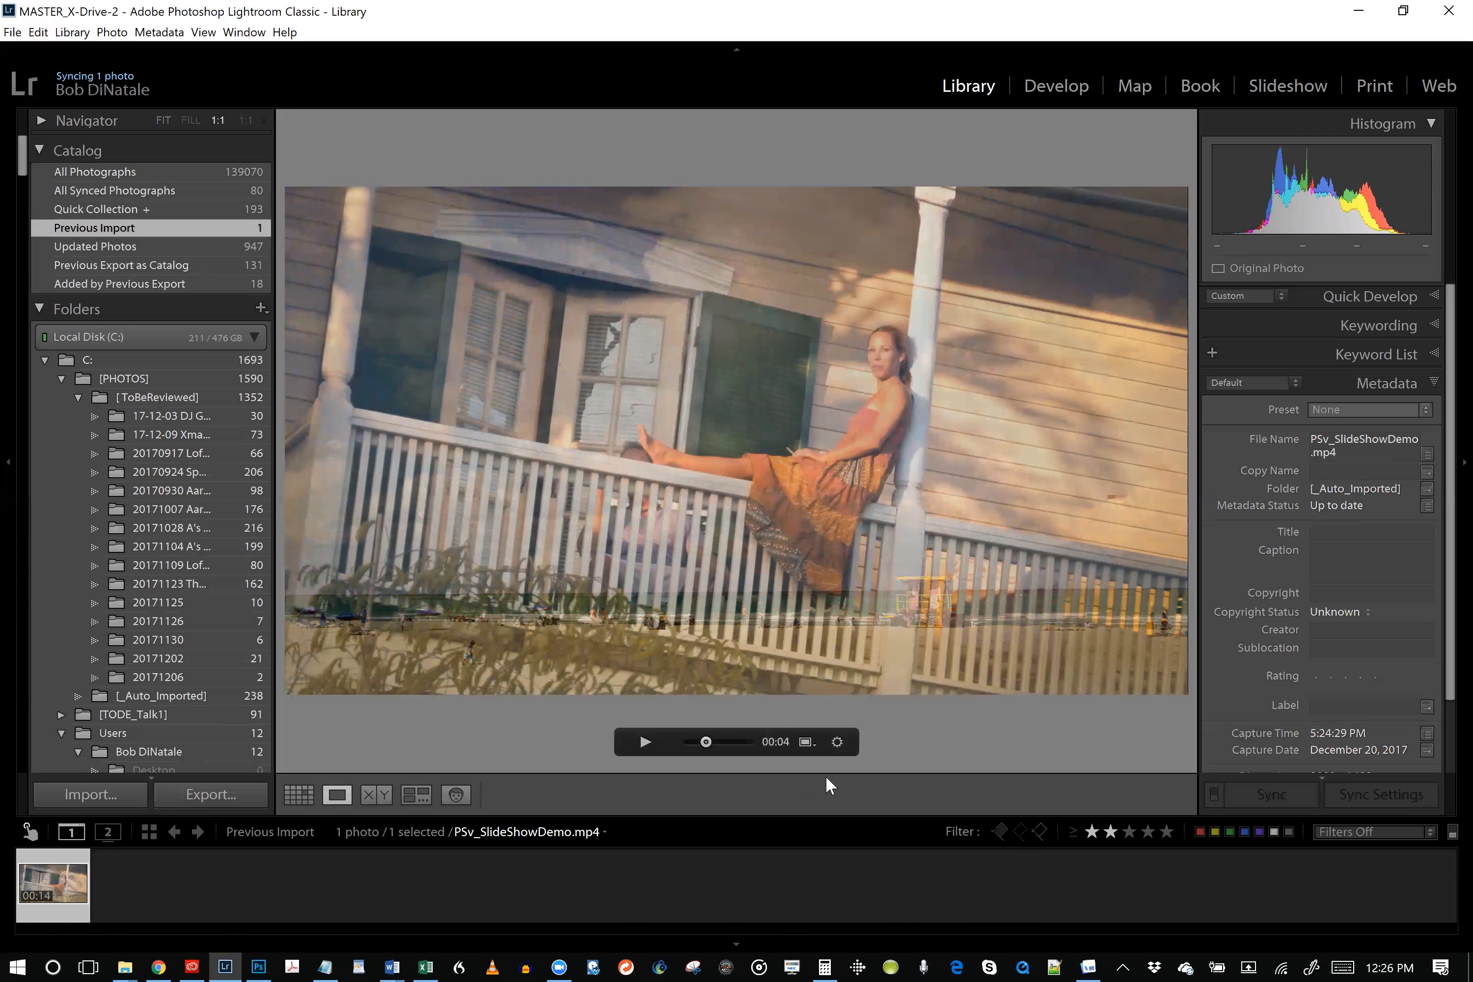
pyautogui.press('g')
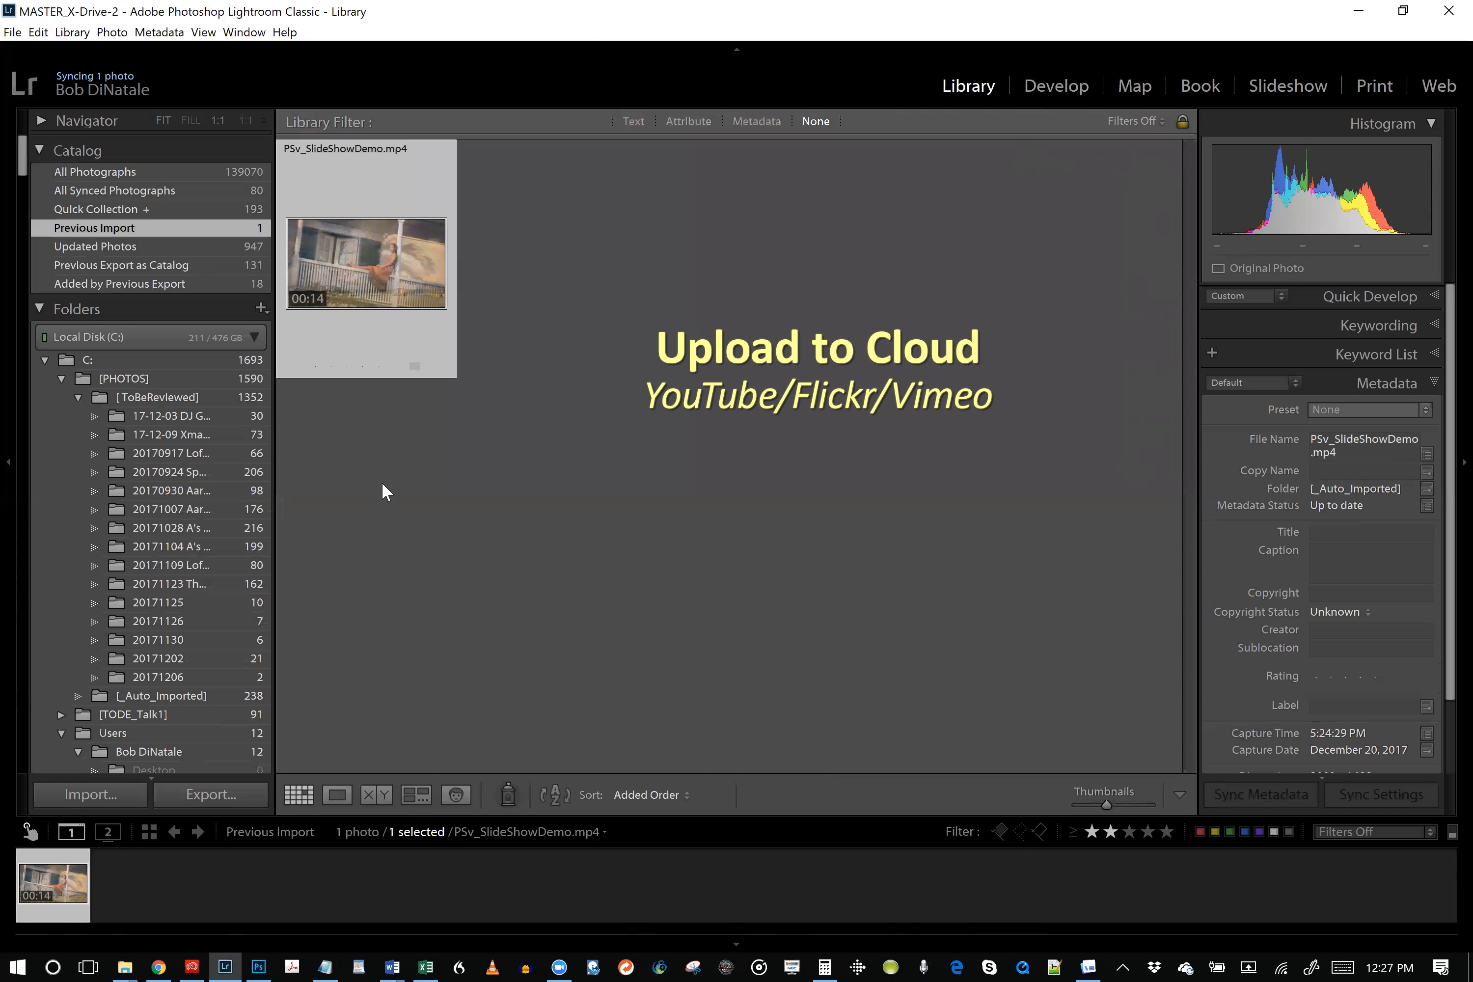
# Show PSv_SlideShowDemo.mp4 in File Explorer and move its folder window out of the way
pyautogui.rightClick(366, 259)
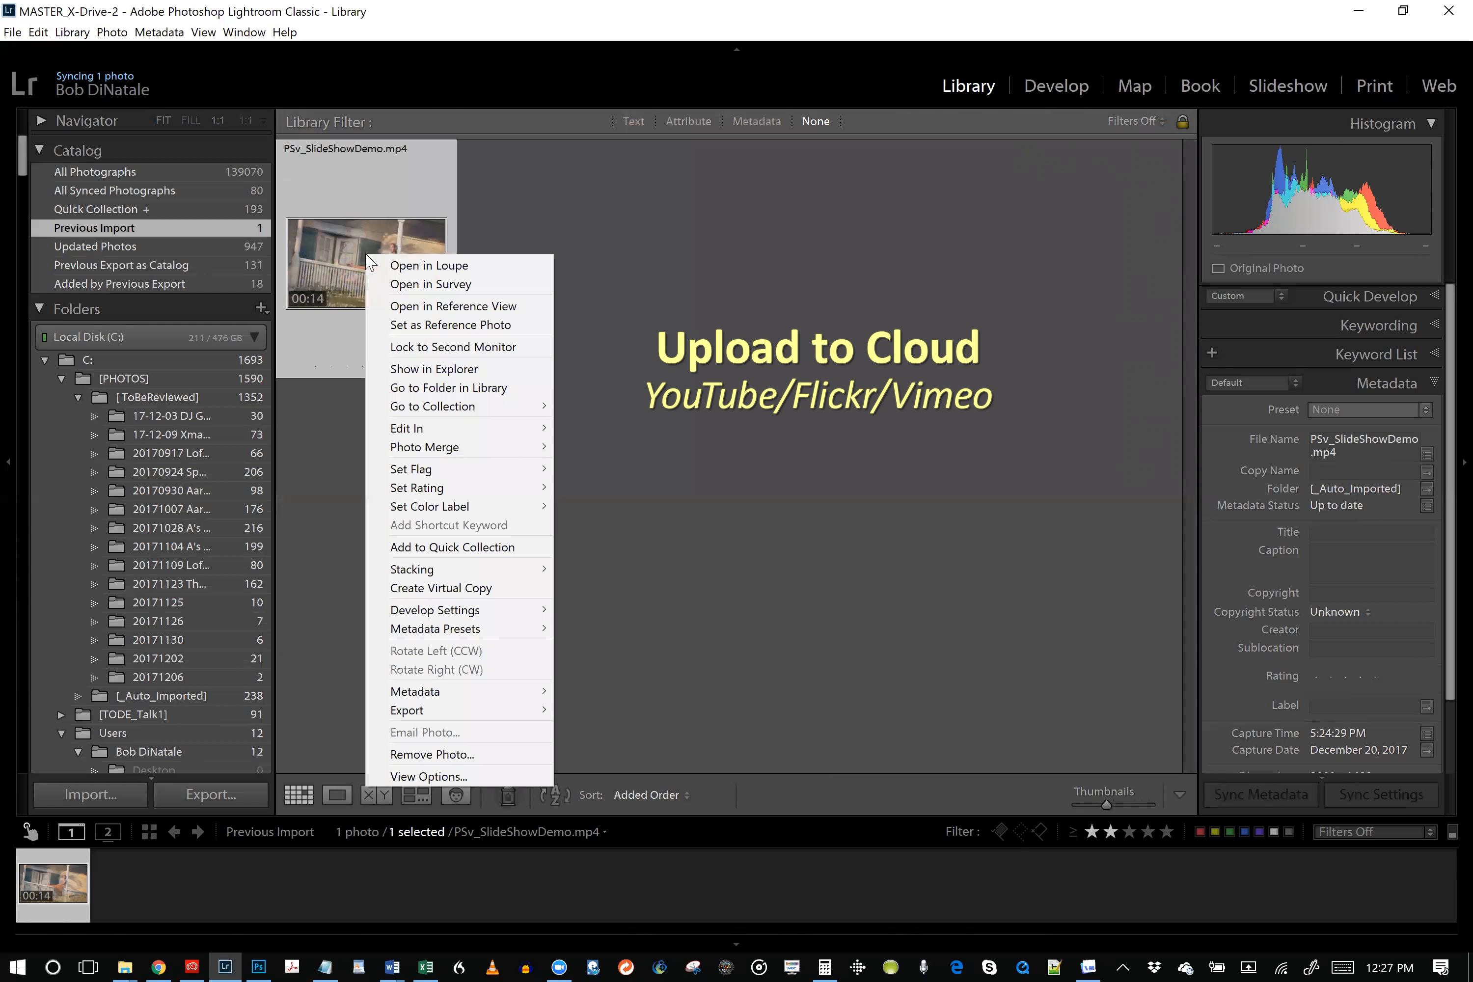
pyautogui.click(413, 368)
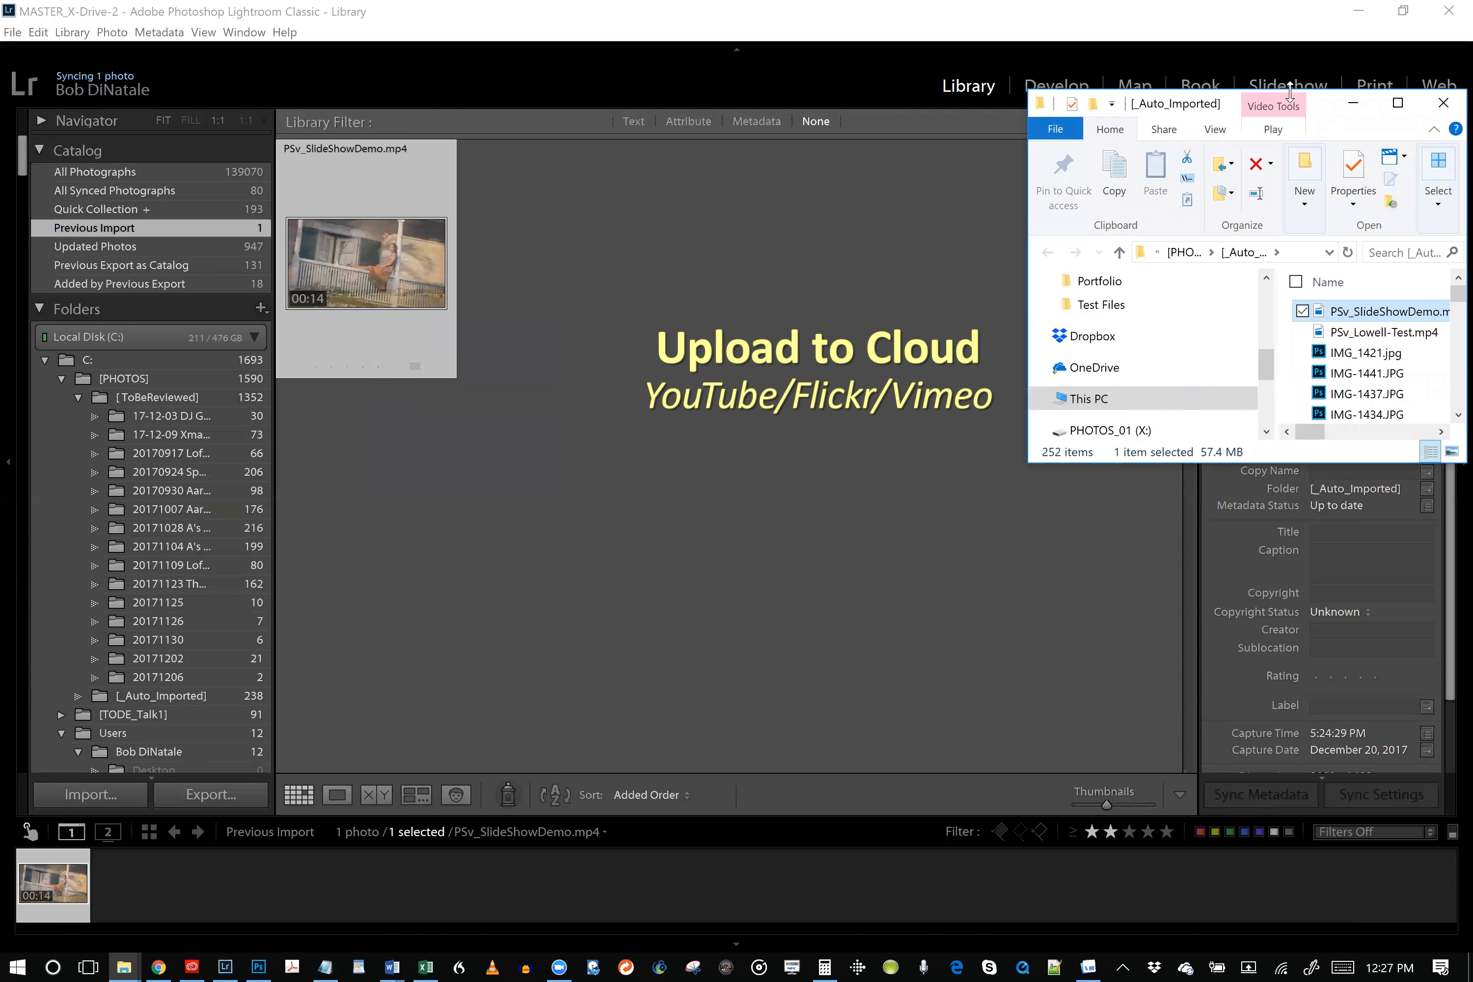
pyautogui.moveTo(1289, 93); pyautogui.dragTo(1088, 71)
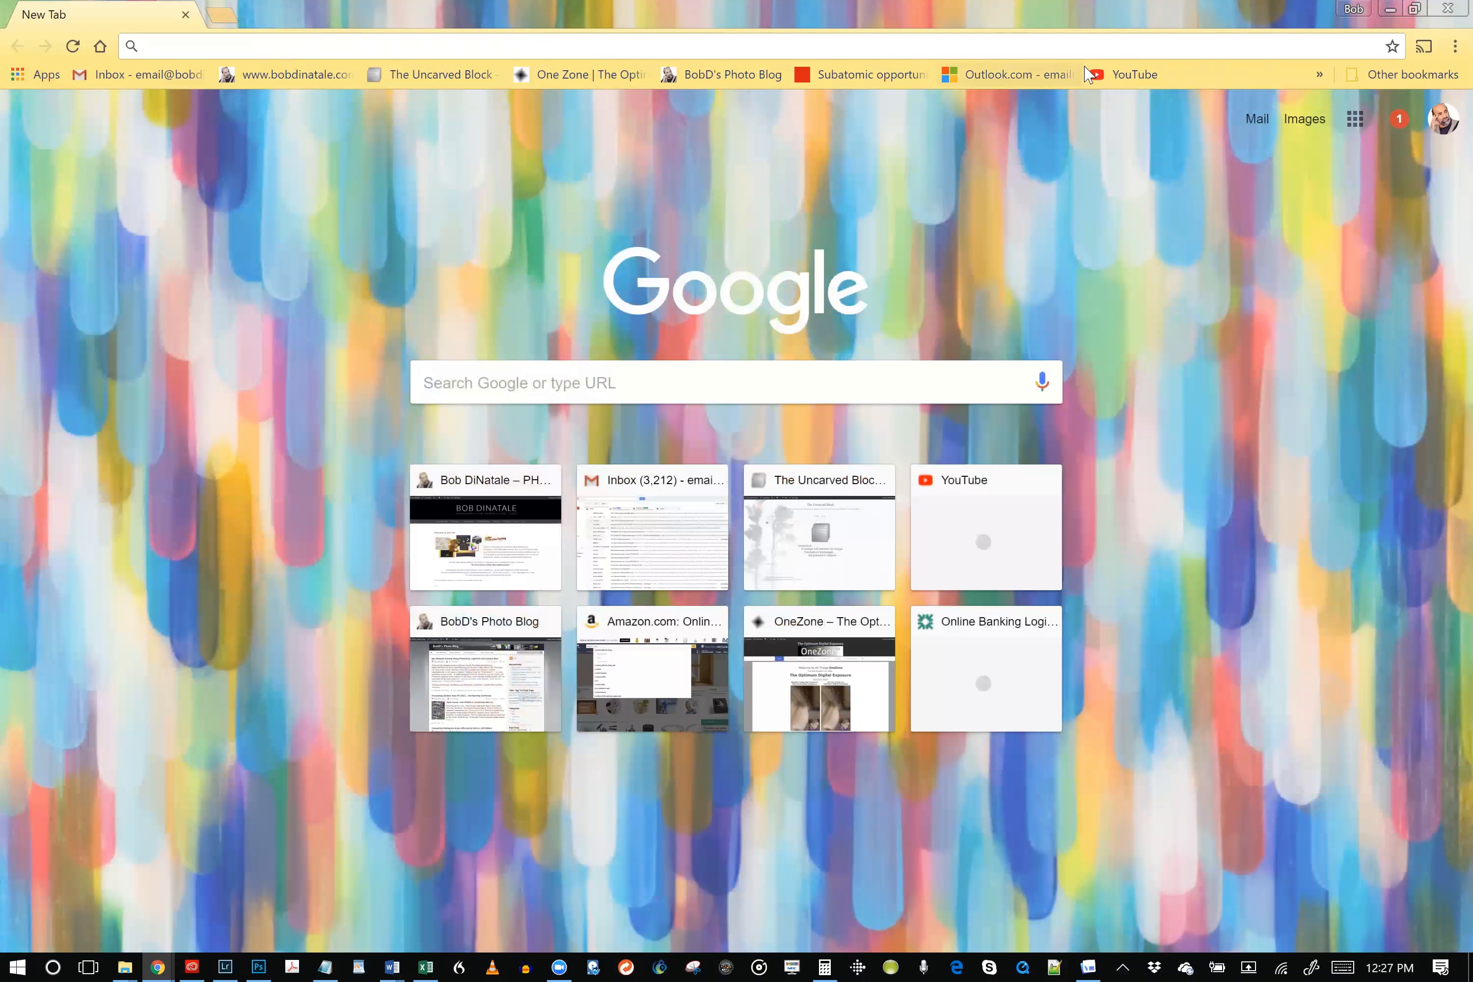
# Open YouTube's upload page in Chrome and bring the [_Auto_Imported] folder window in front of it
pyautogui.click(1134, 76)
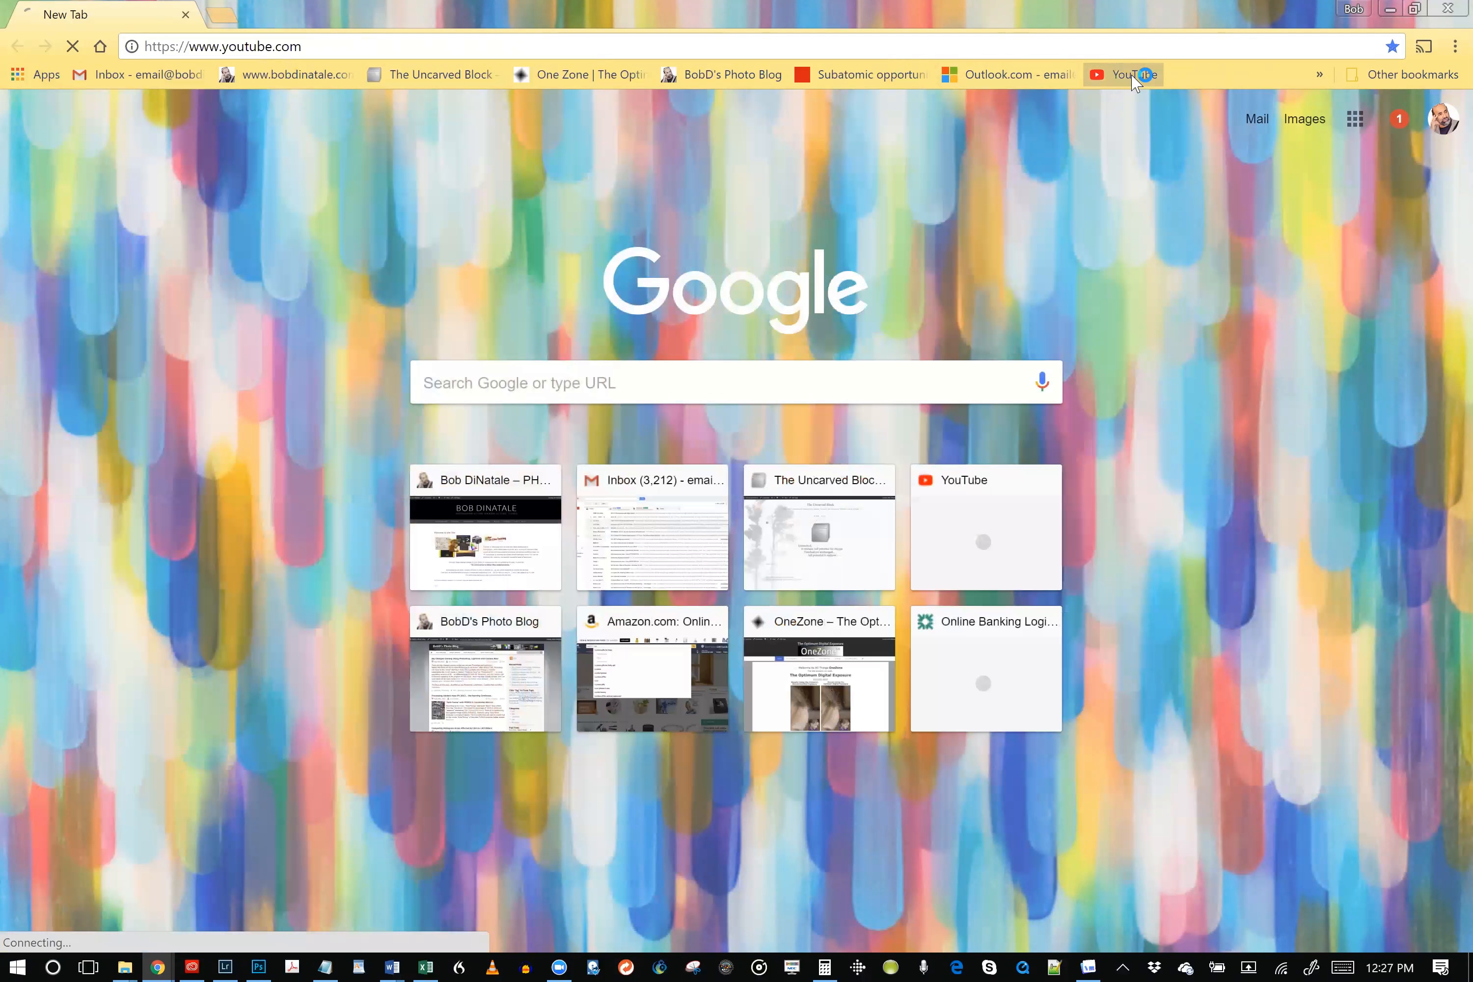
pyautogui.click(1302, 115)
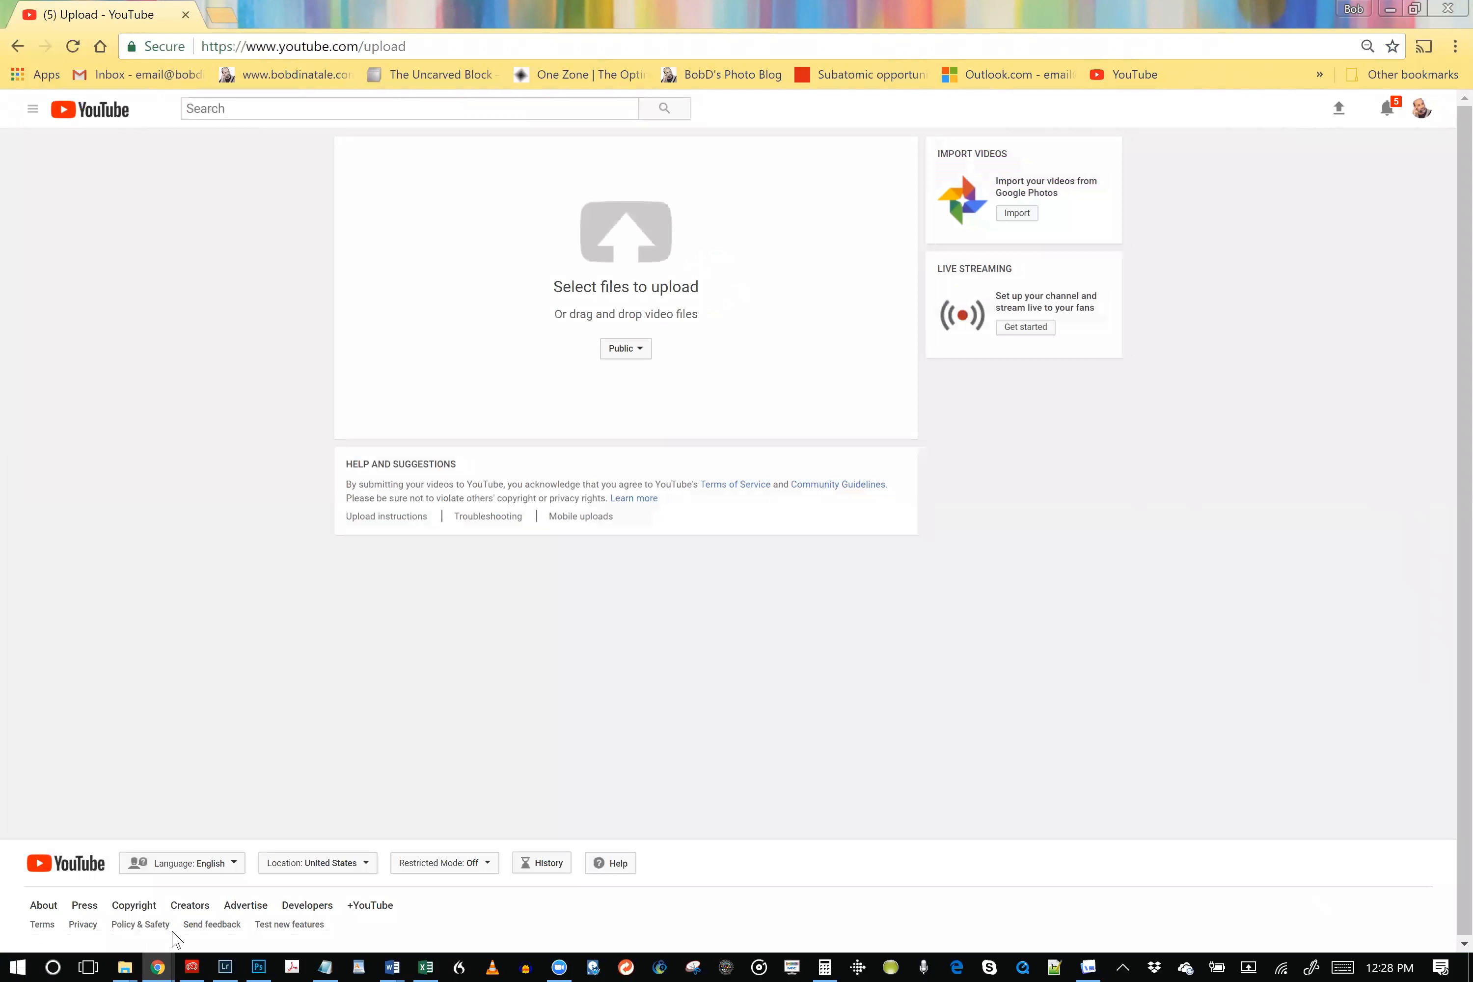
pyautogui.moveTo(130, 958)
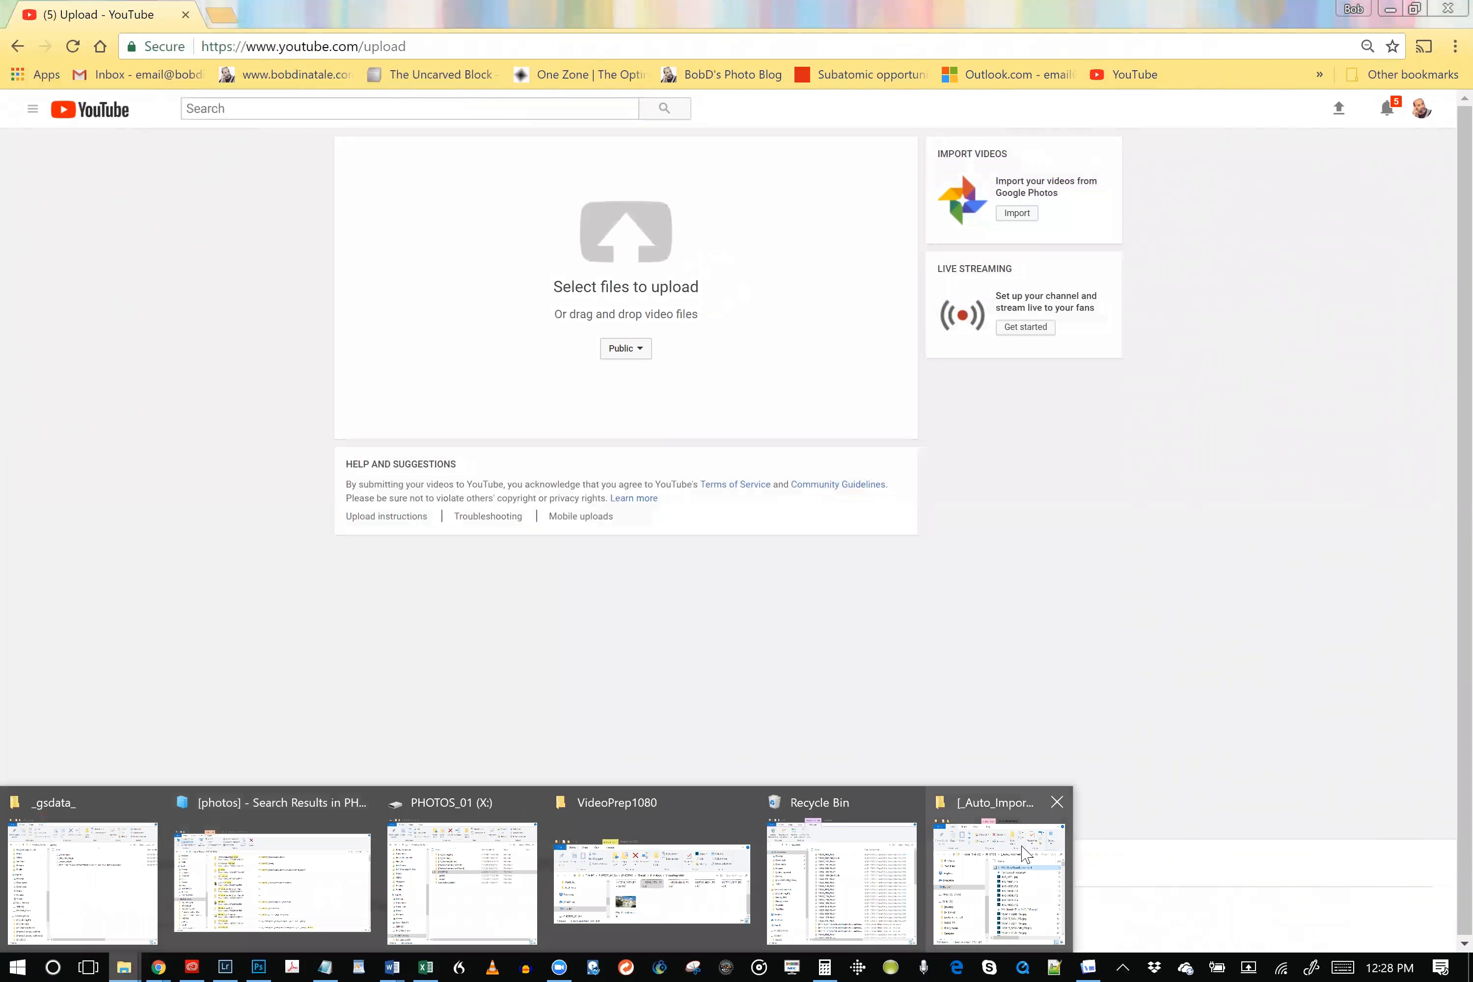
pyautogui.click(1014, 864)
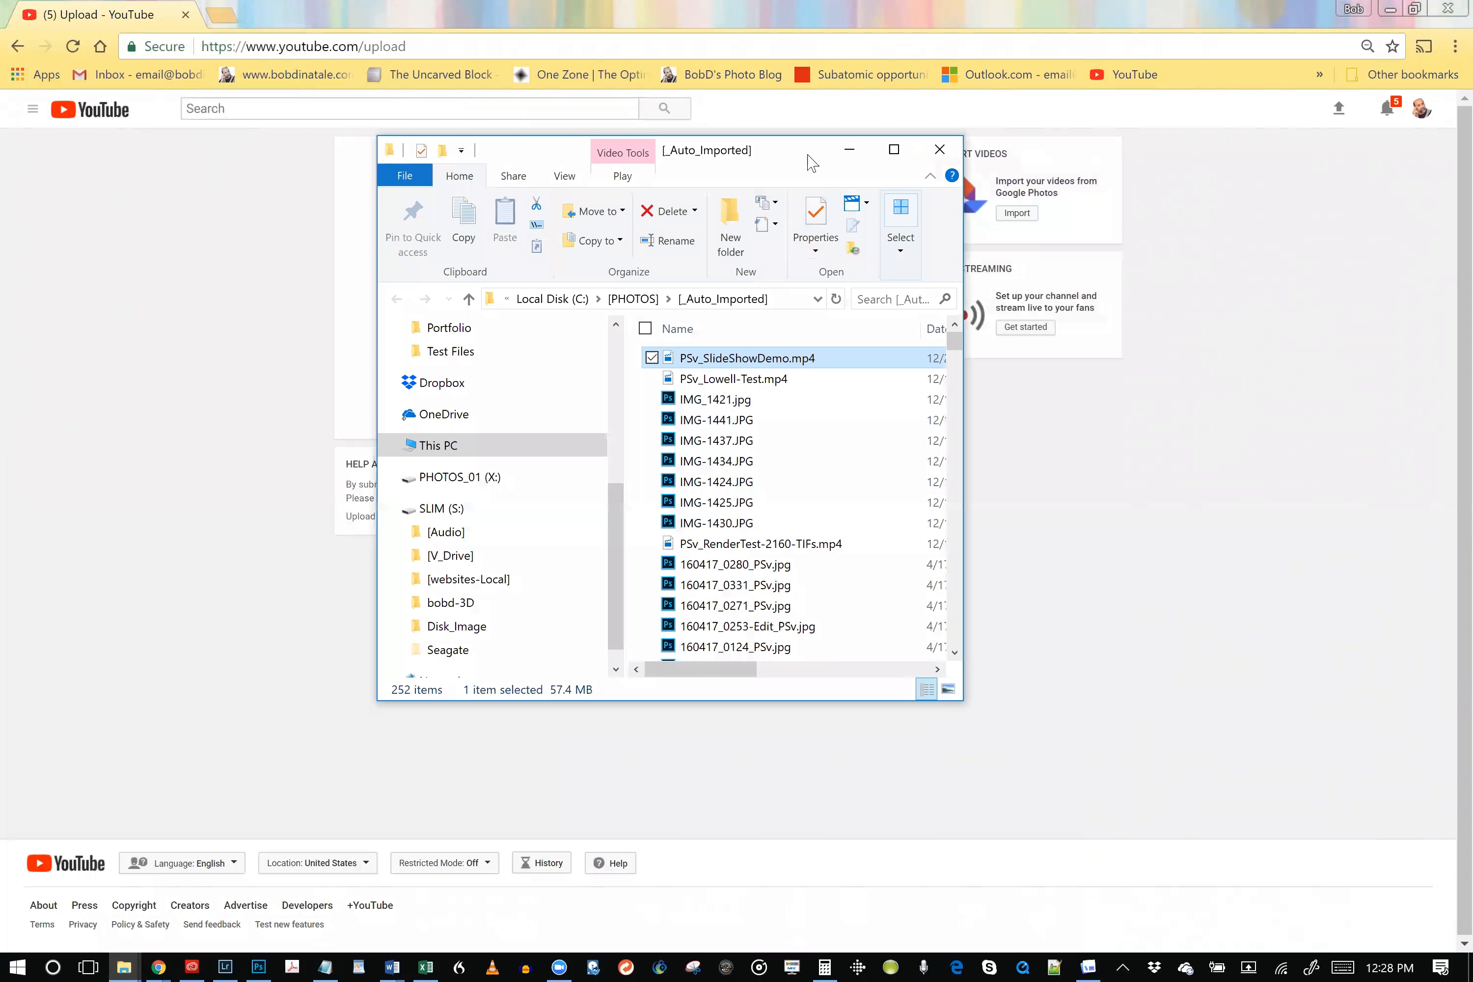
# Upload PSv_SlideShowDemo.mp4 to YouTube with the description "Demoing PS Video Feature" and keep its visibility Public
pyautogui.moveTo(792, 150); pyautogui.dragTo(1284, 190)
pyautogui.moveTo(1218, 406); pyautogui.dragTo(688, 313)
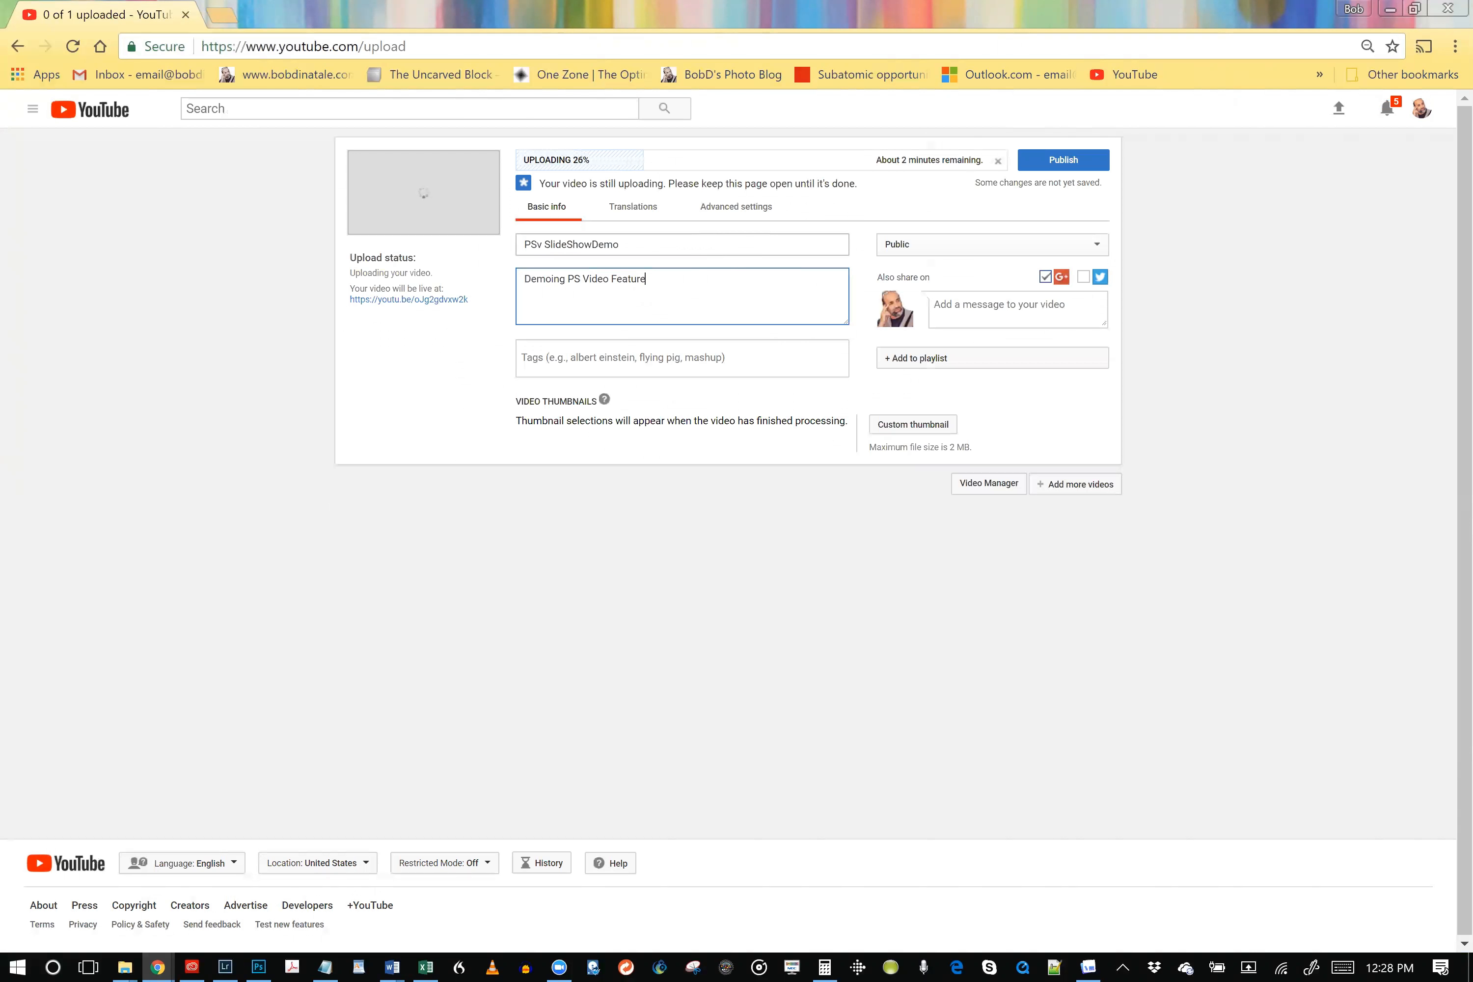
pyautogui.click(1002, 249)
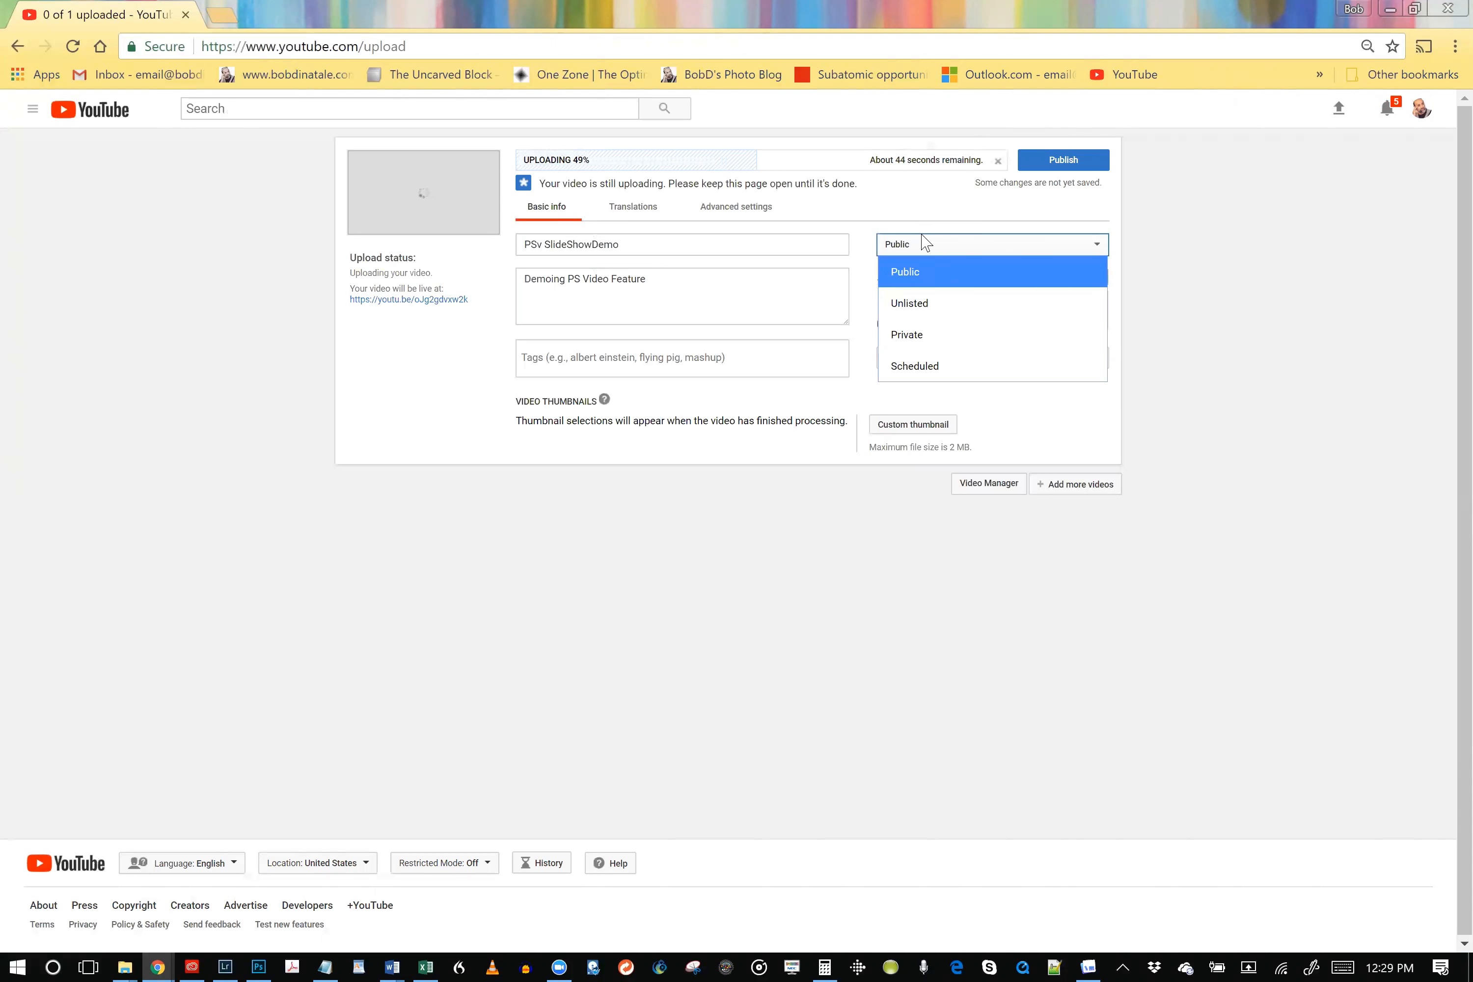
pyautogui.click(915, 279)
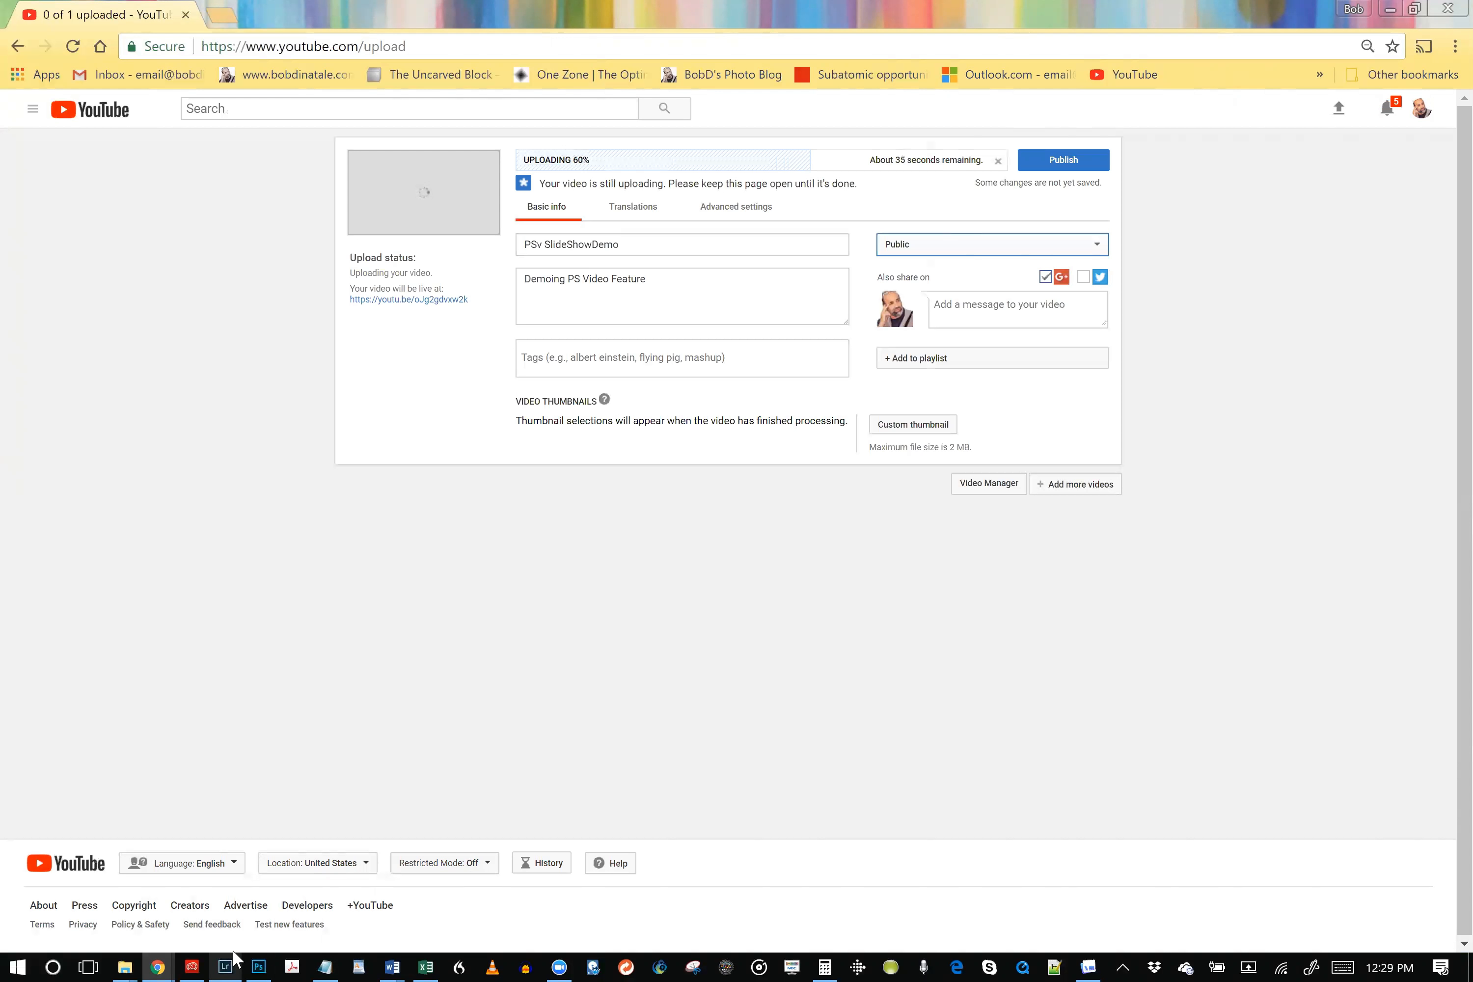
# Switch to Lightroom Classic and open the VideoPrep3000 folder from the recent sources
pyautogui.click(225, 965)
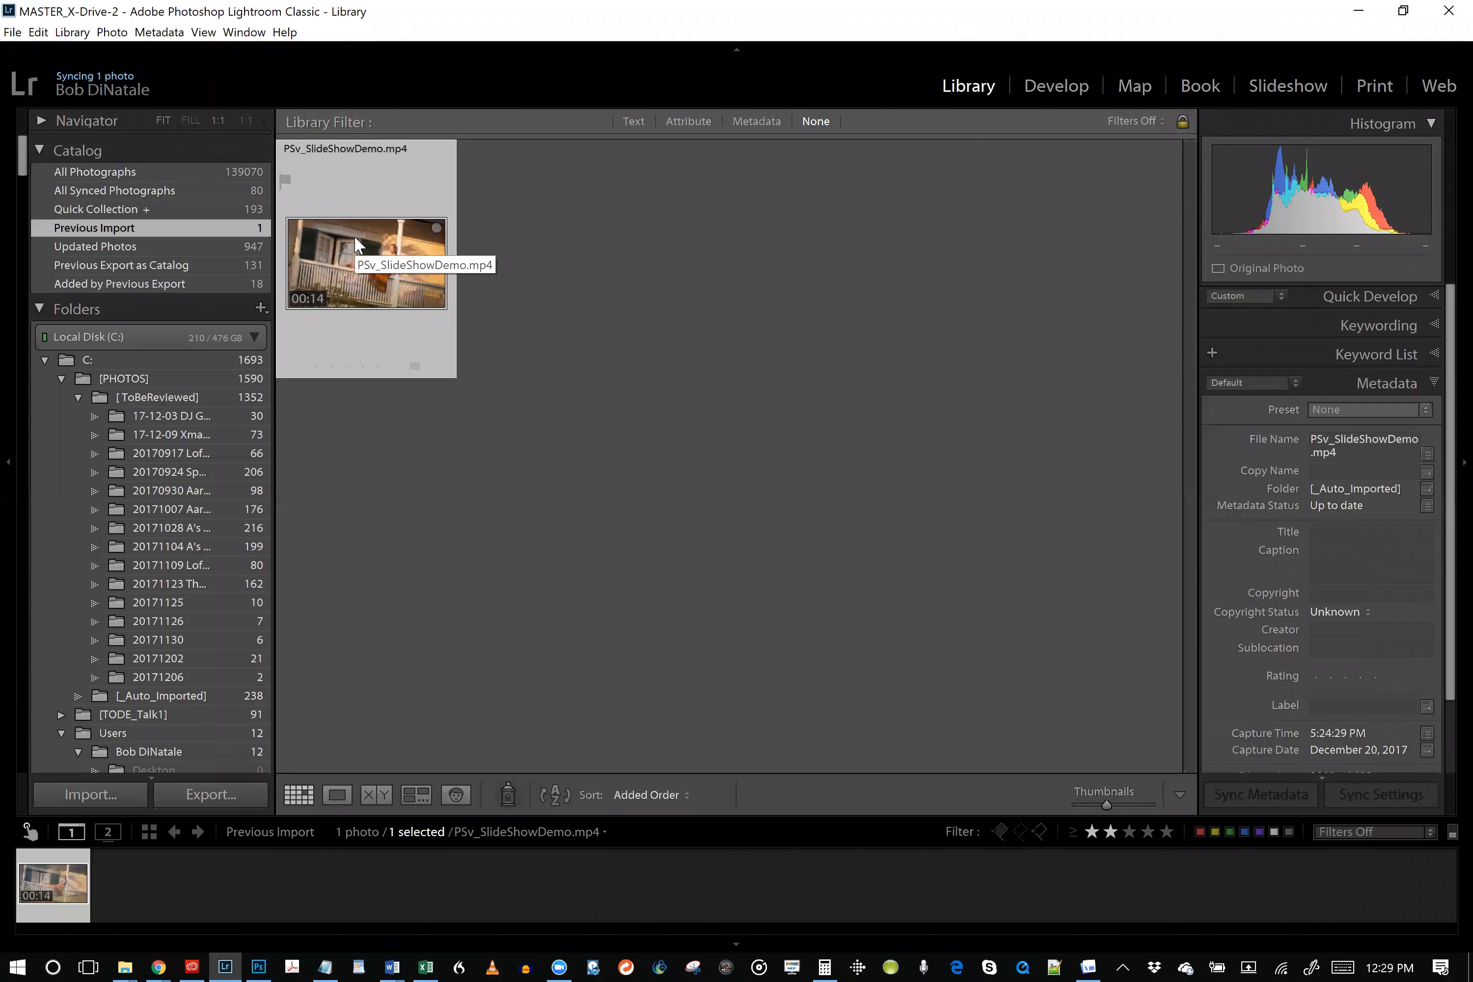
pyautogui.click(604, 832)
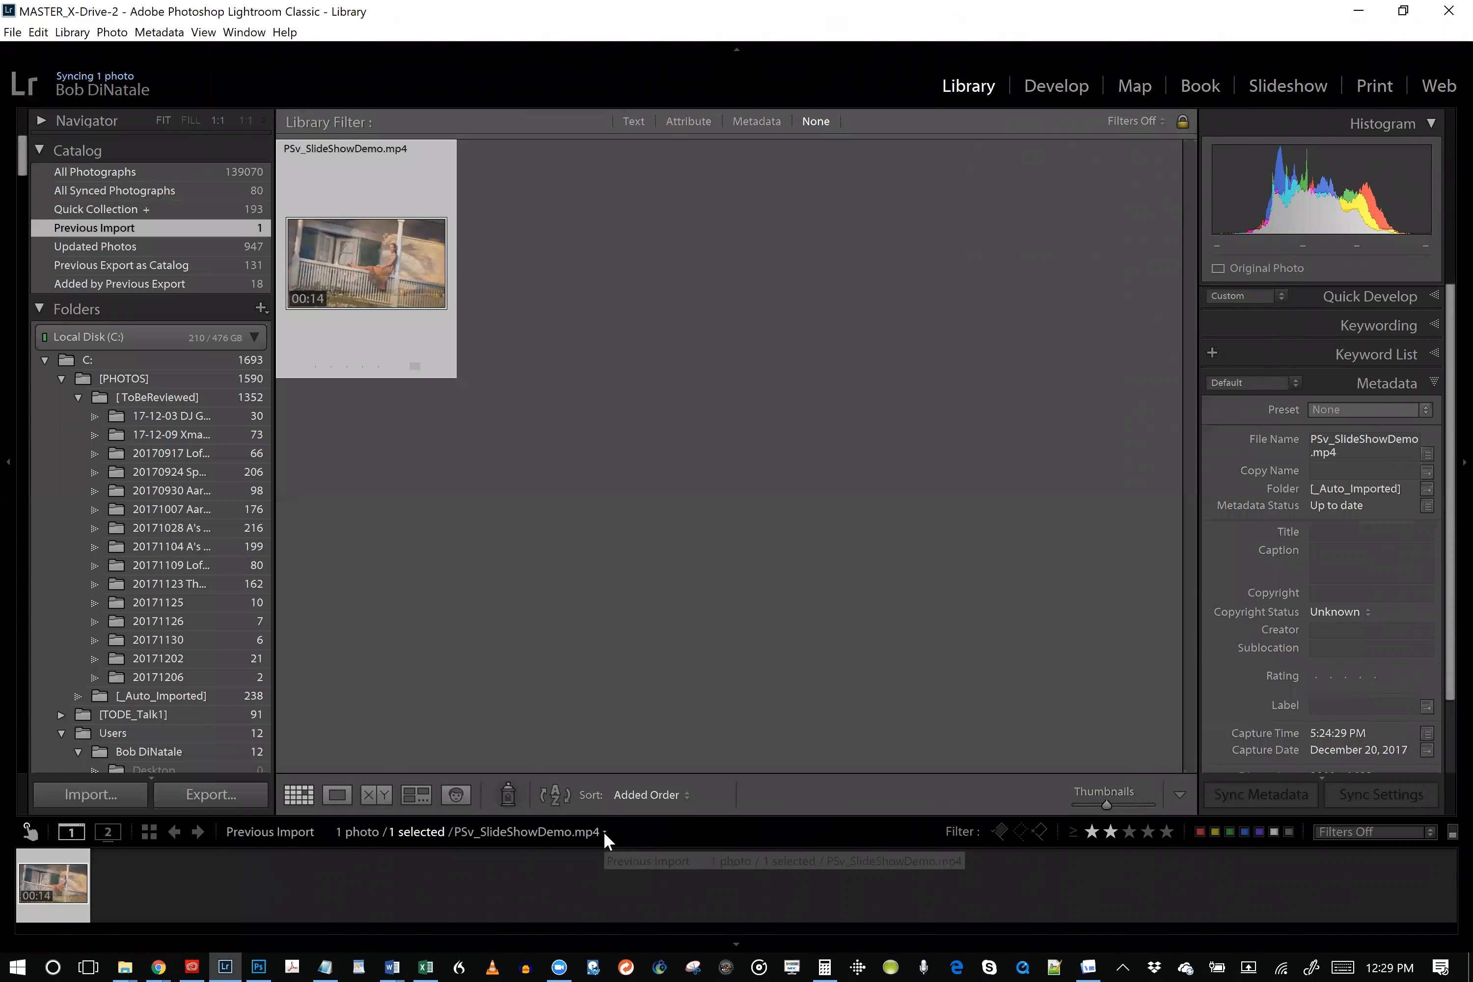
pyautogui.click(671, 860)
pyautogui.scroll(-1, 910, 533)
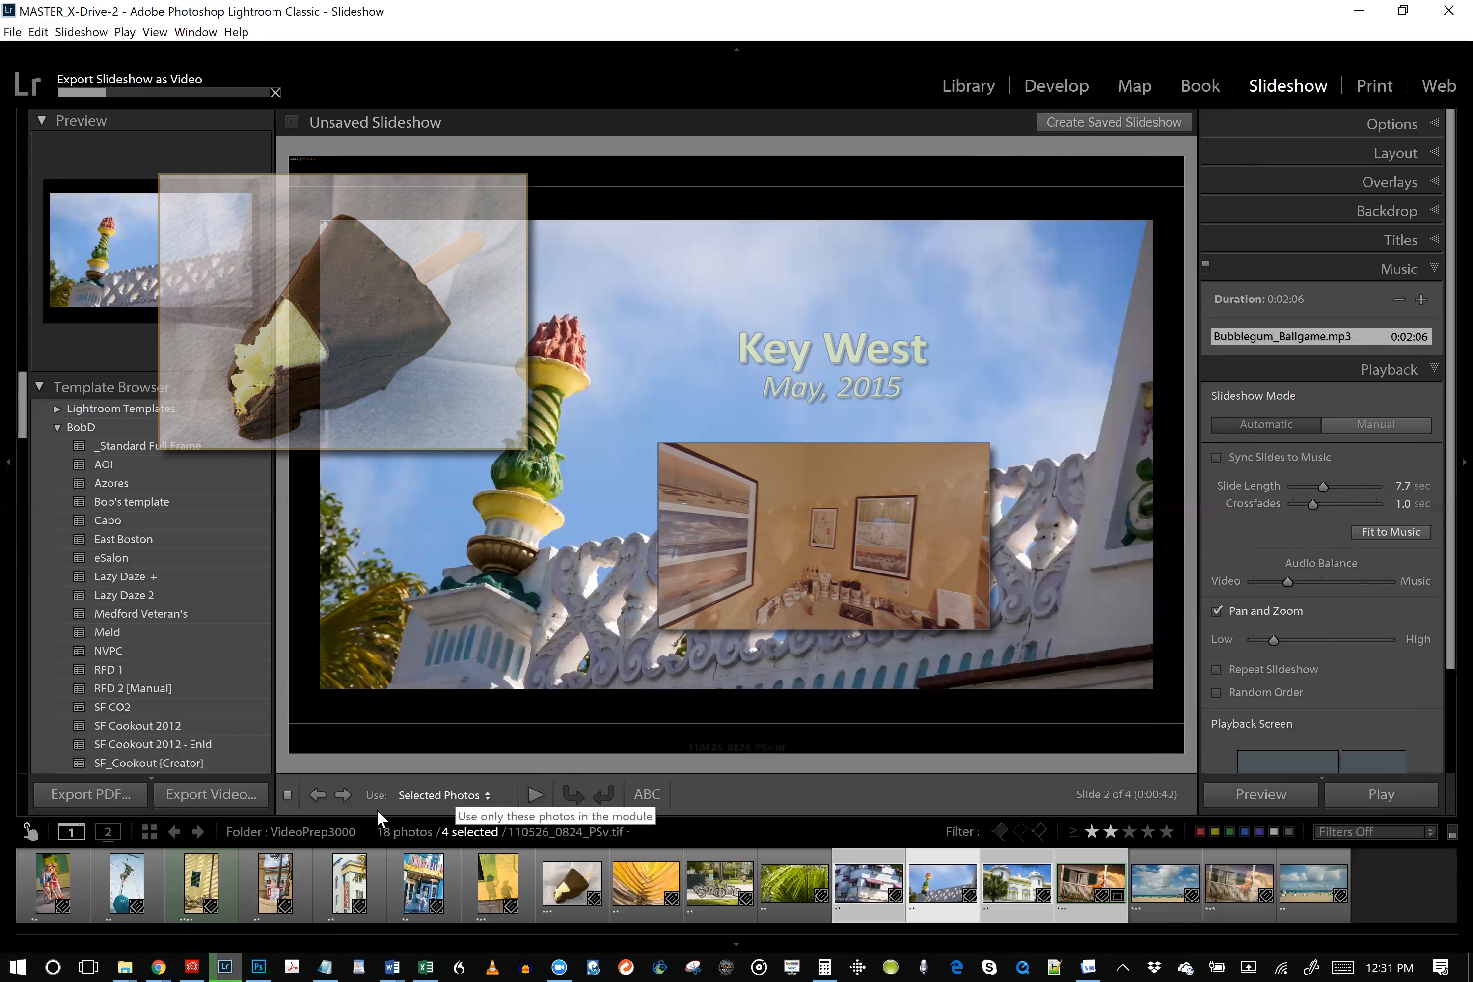
# Switch back to the YouTube upload page in Chrome and publish the PSv SlideShowDemo video
pyautogui.moveTo(159, 960)
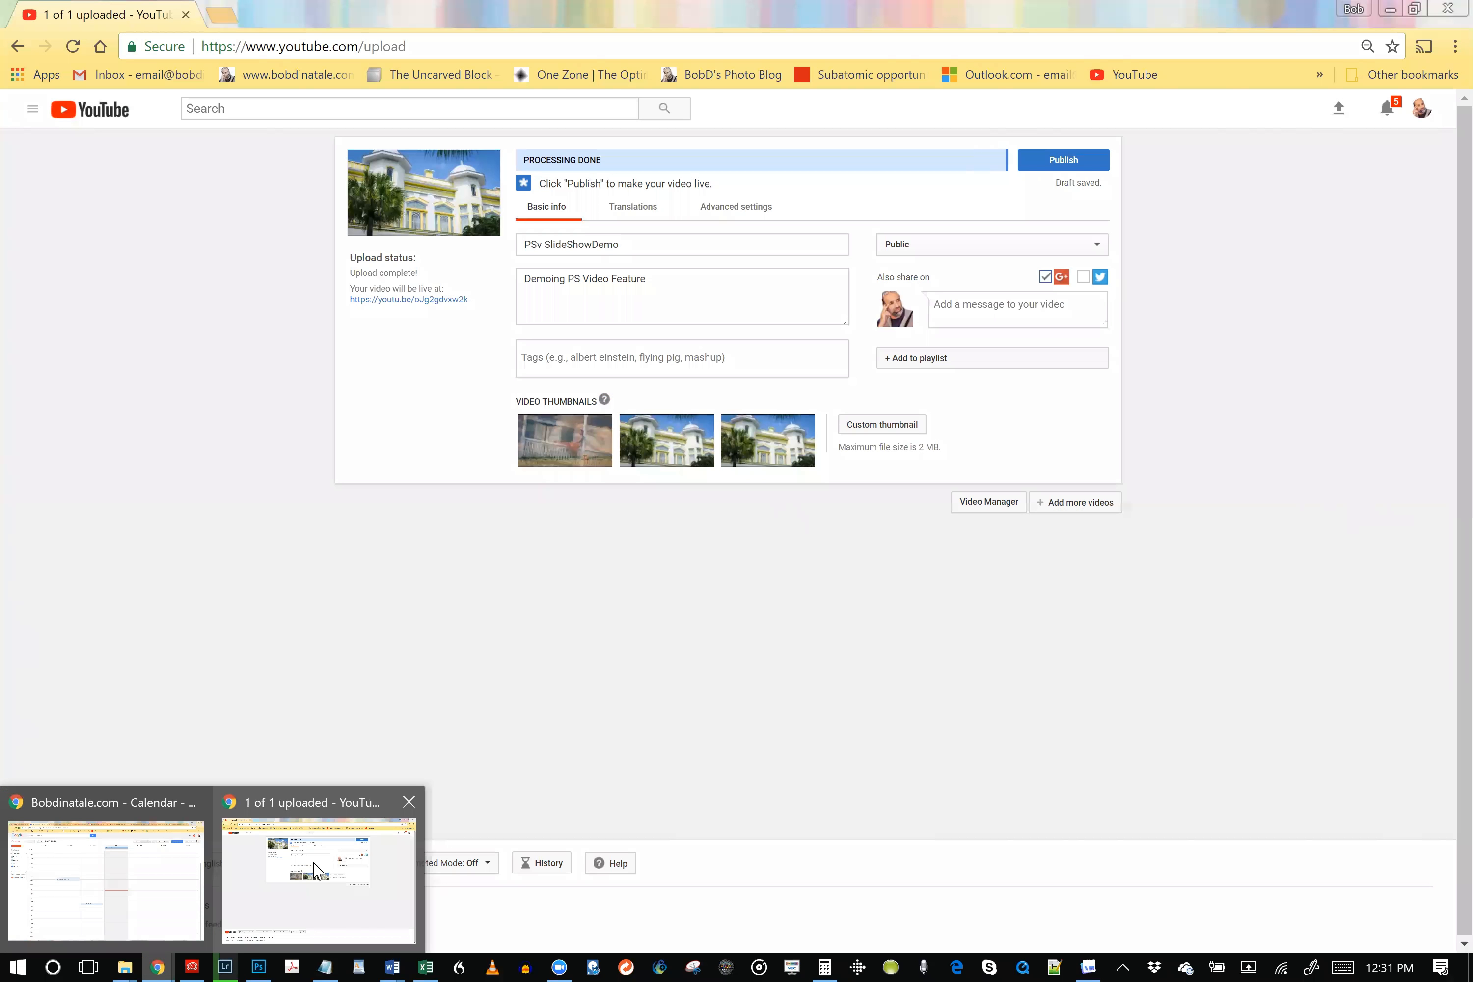
pyautogui.click(316, 871)
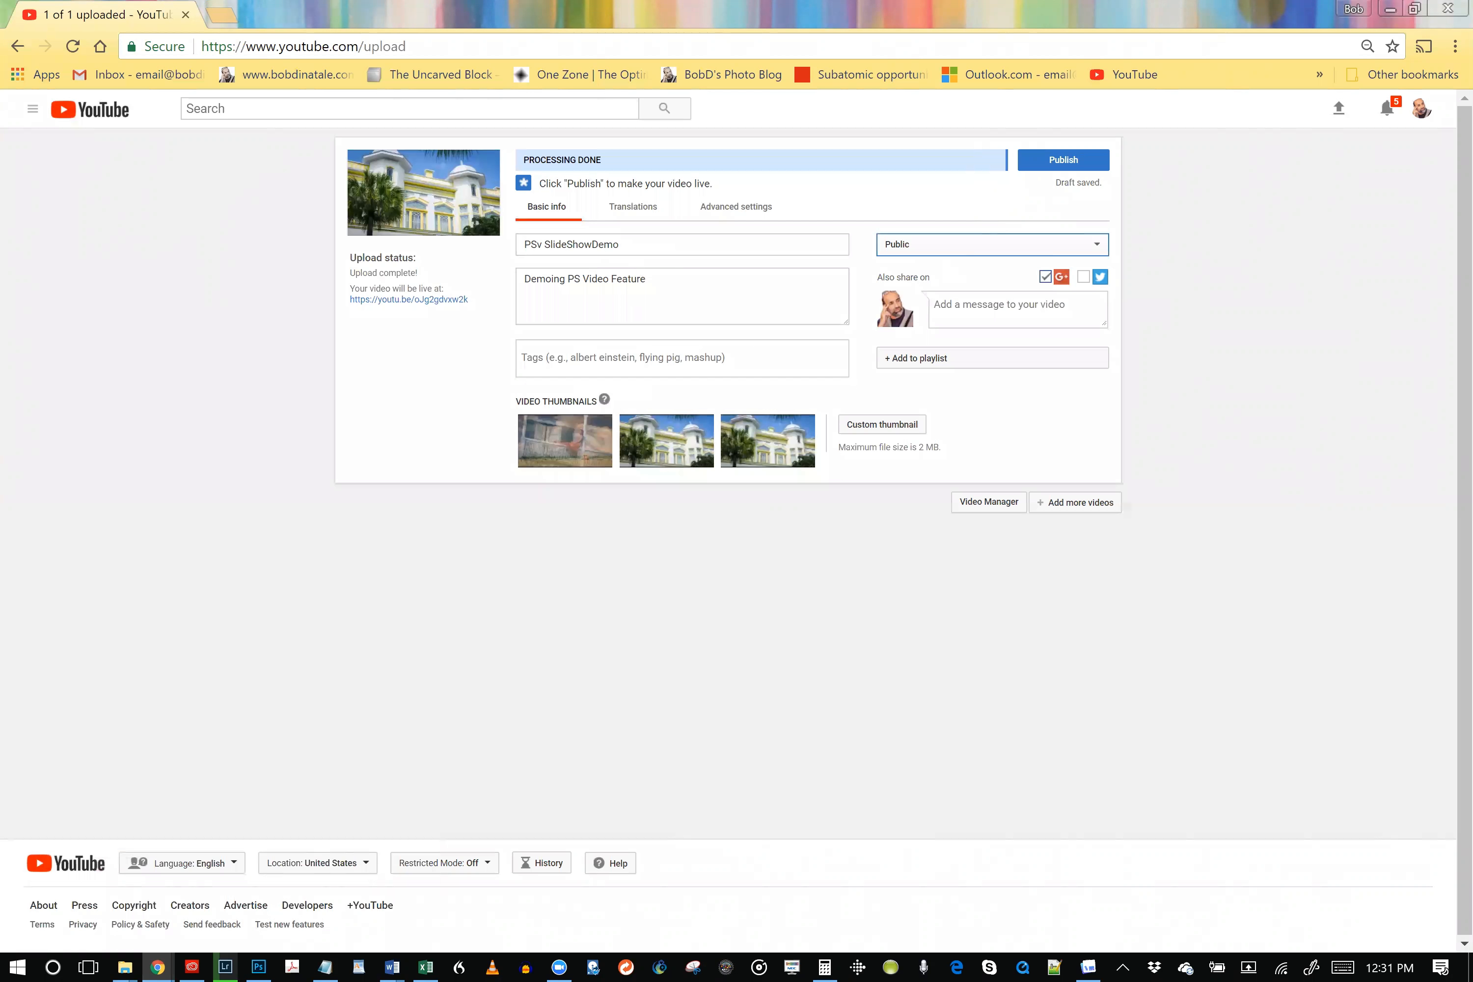
pyautogui.click(1070, 165)
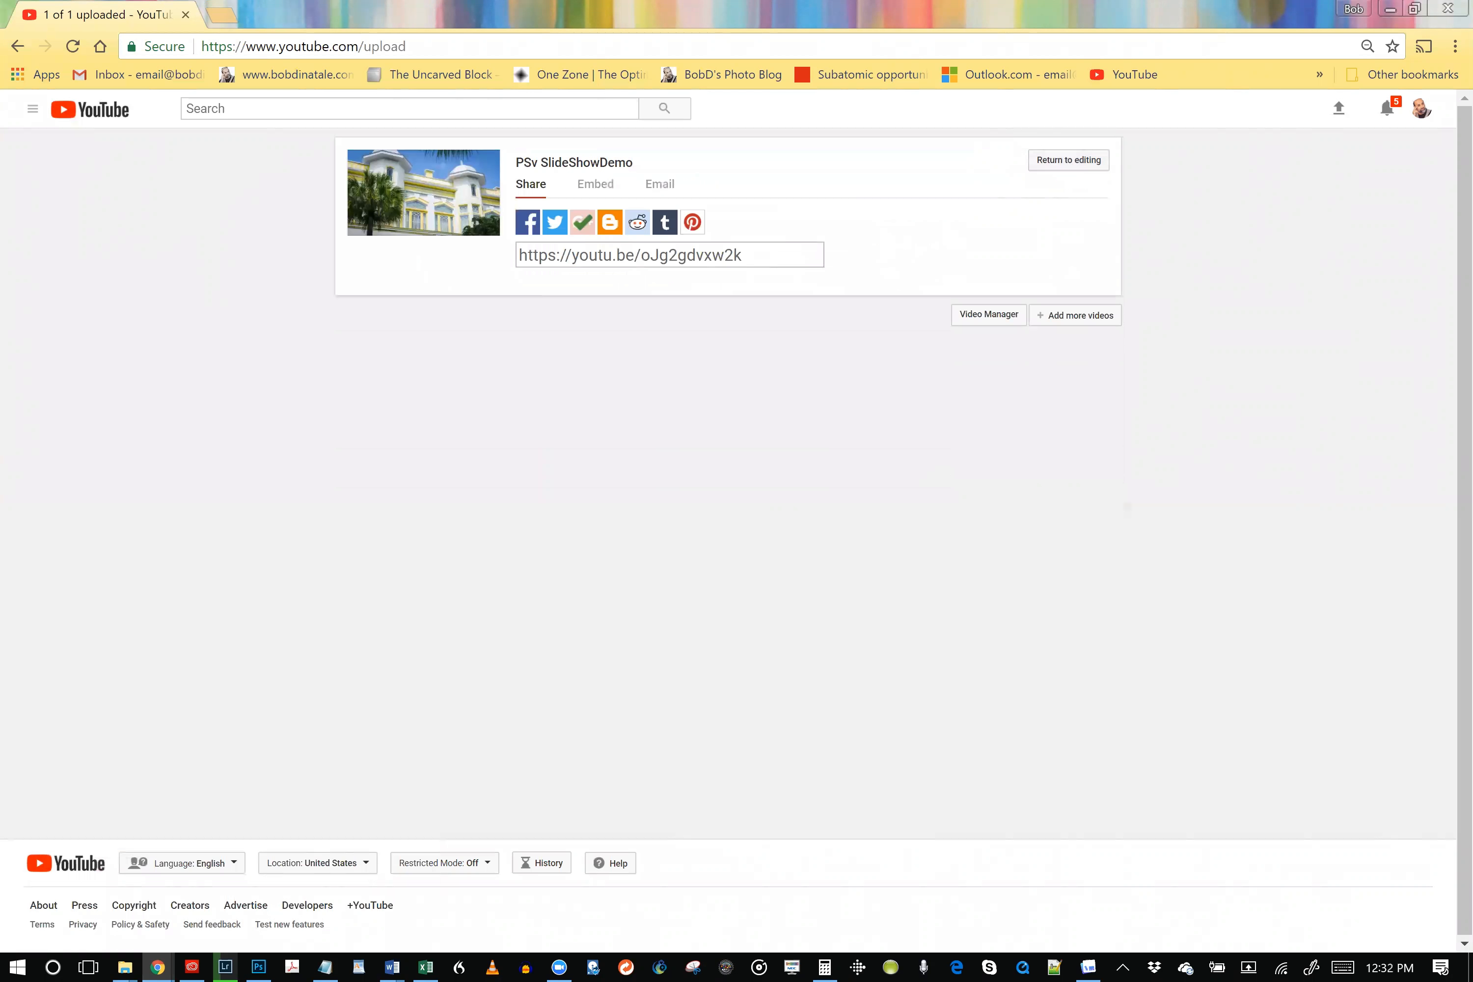
# Copy the published video's share link and open it in a new browser tab
pyautogui.click(766, 252)
pyautogui.hotkey('ctrl', 'c')
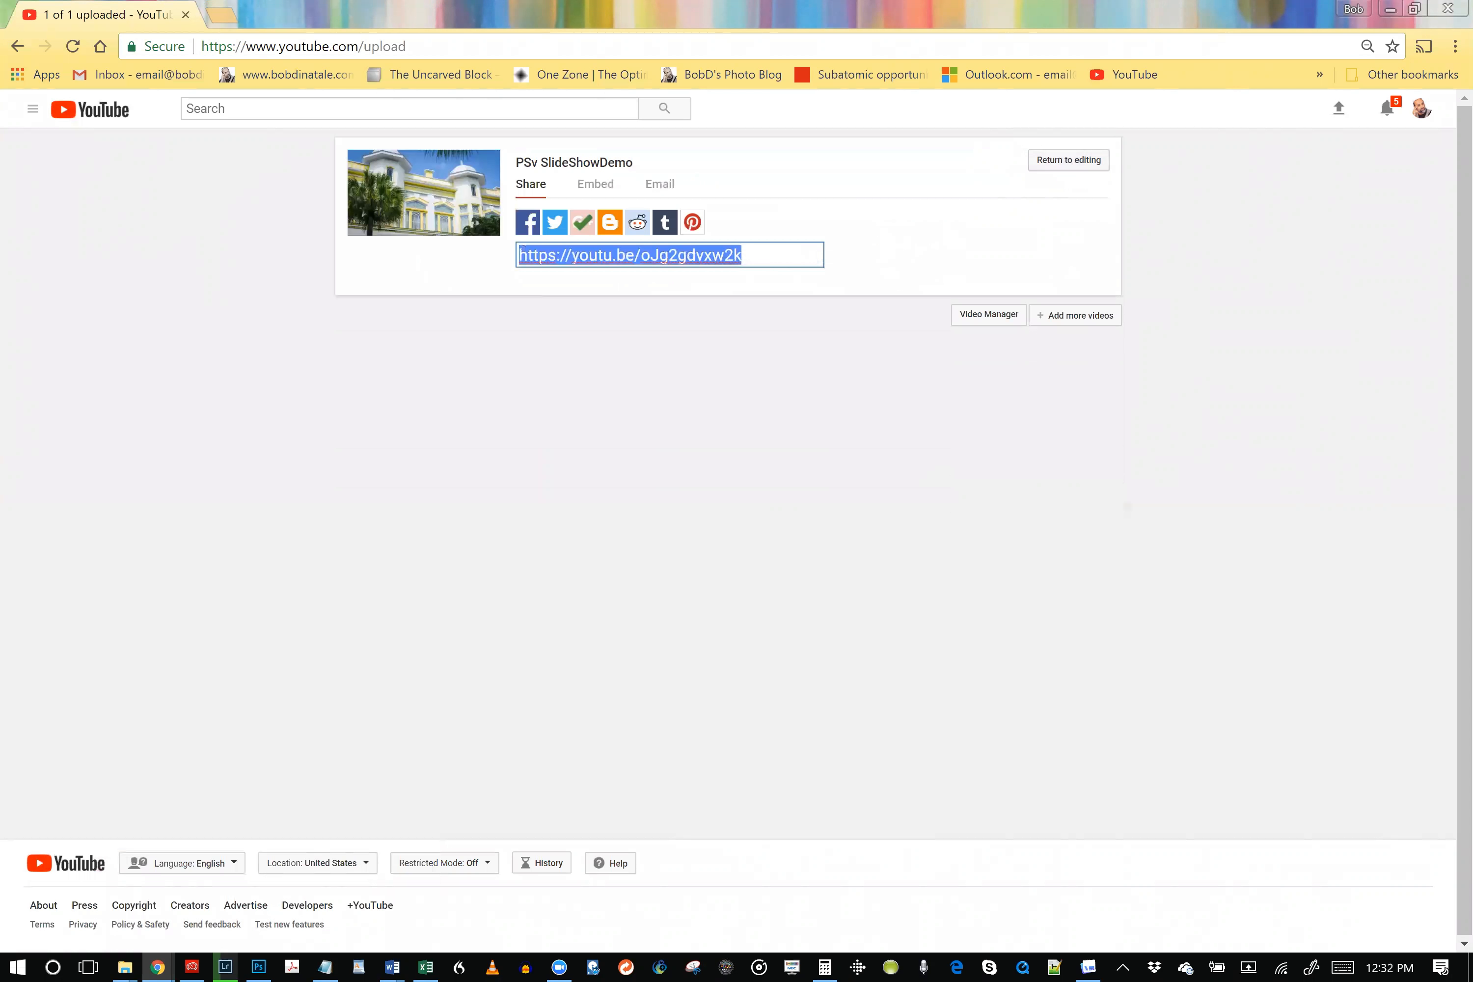
pyautogui.click(243, 28)
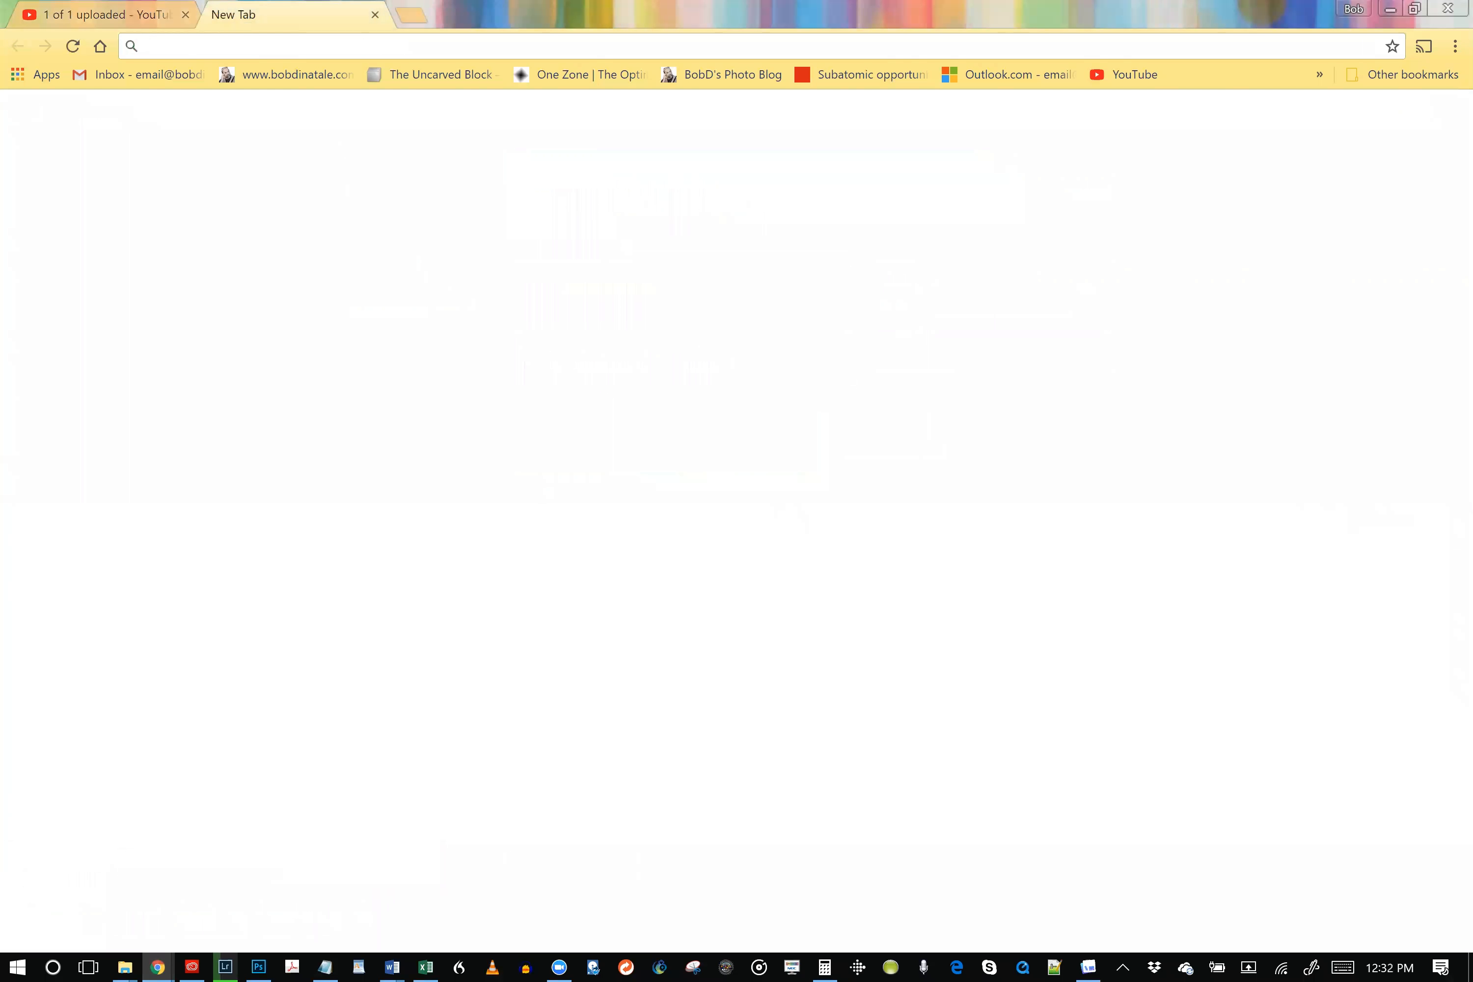
pyautogui.hotkey('ctrl', 'v')
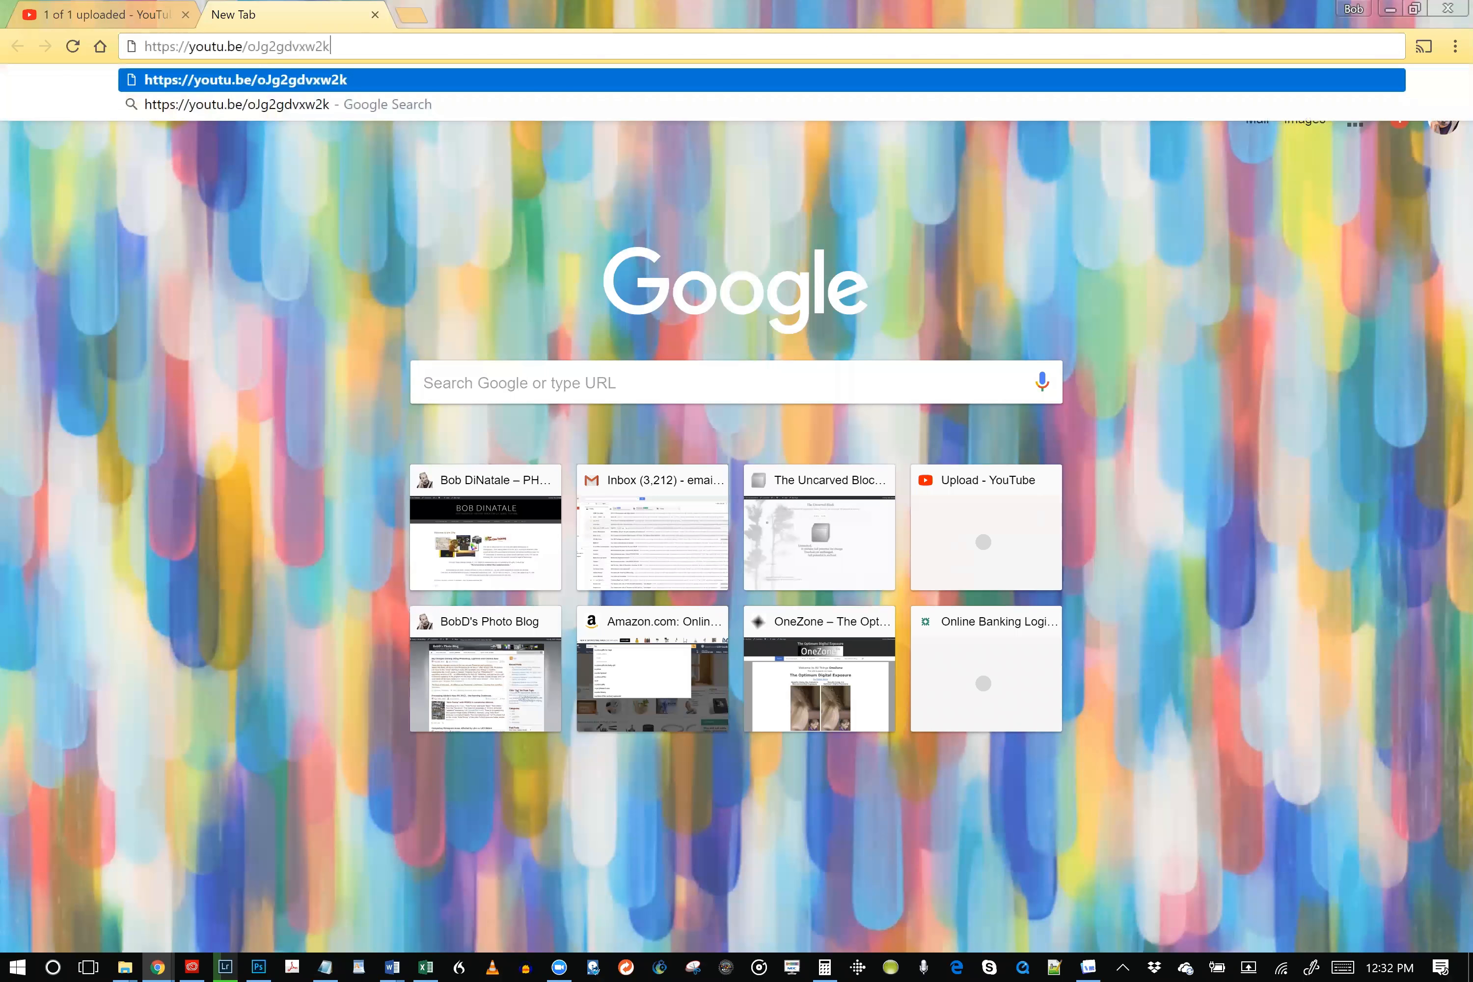
pyautogui.press('Return')
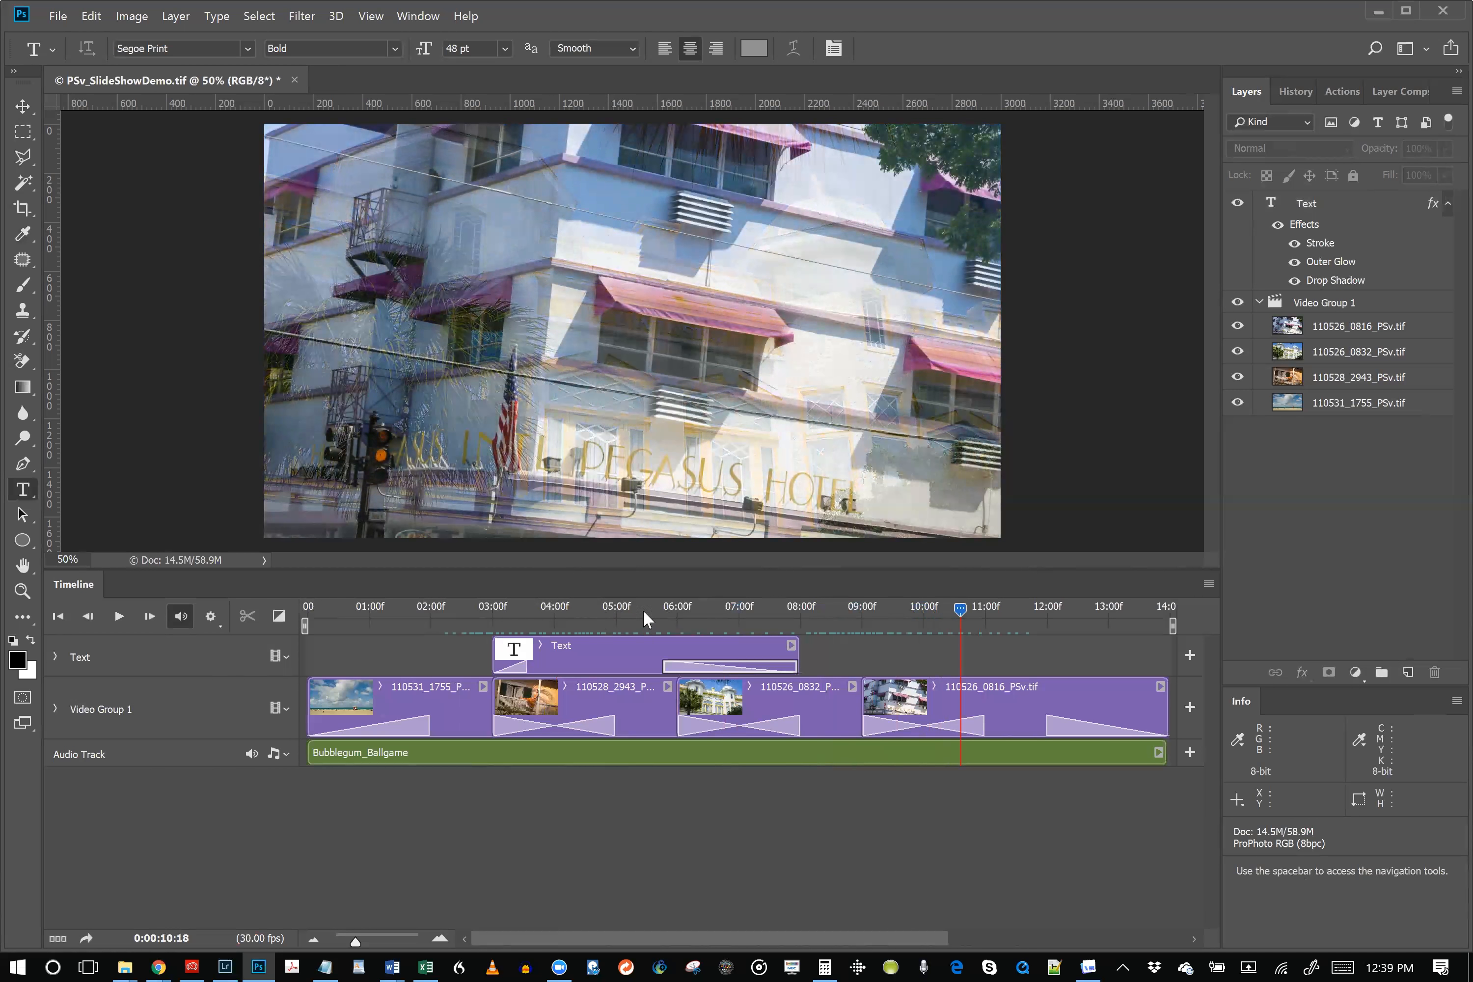
# Switch to Lightroom Classic, sort the VideoPrep3000 folder by File Name and select 110524_1059_PSv.tif
pyautogui.click(644, 609)
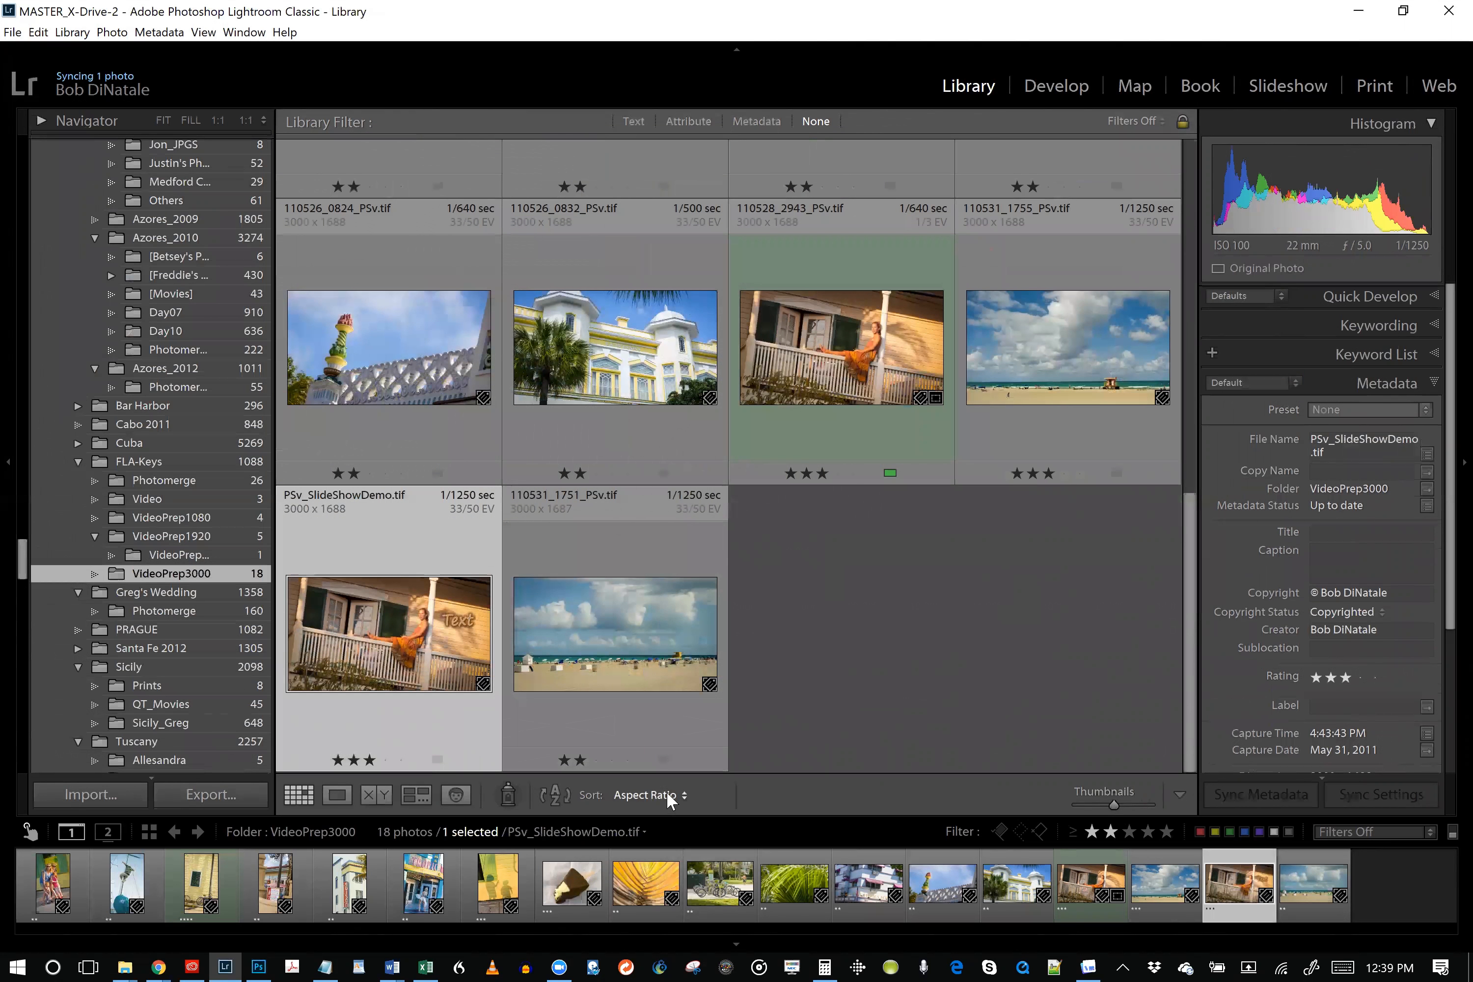
pyautogui.click(666, 791)
pyautogui.click(645, 699)
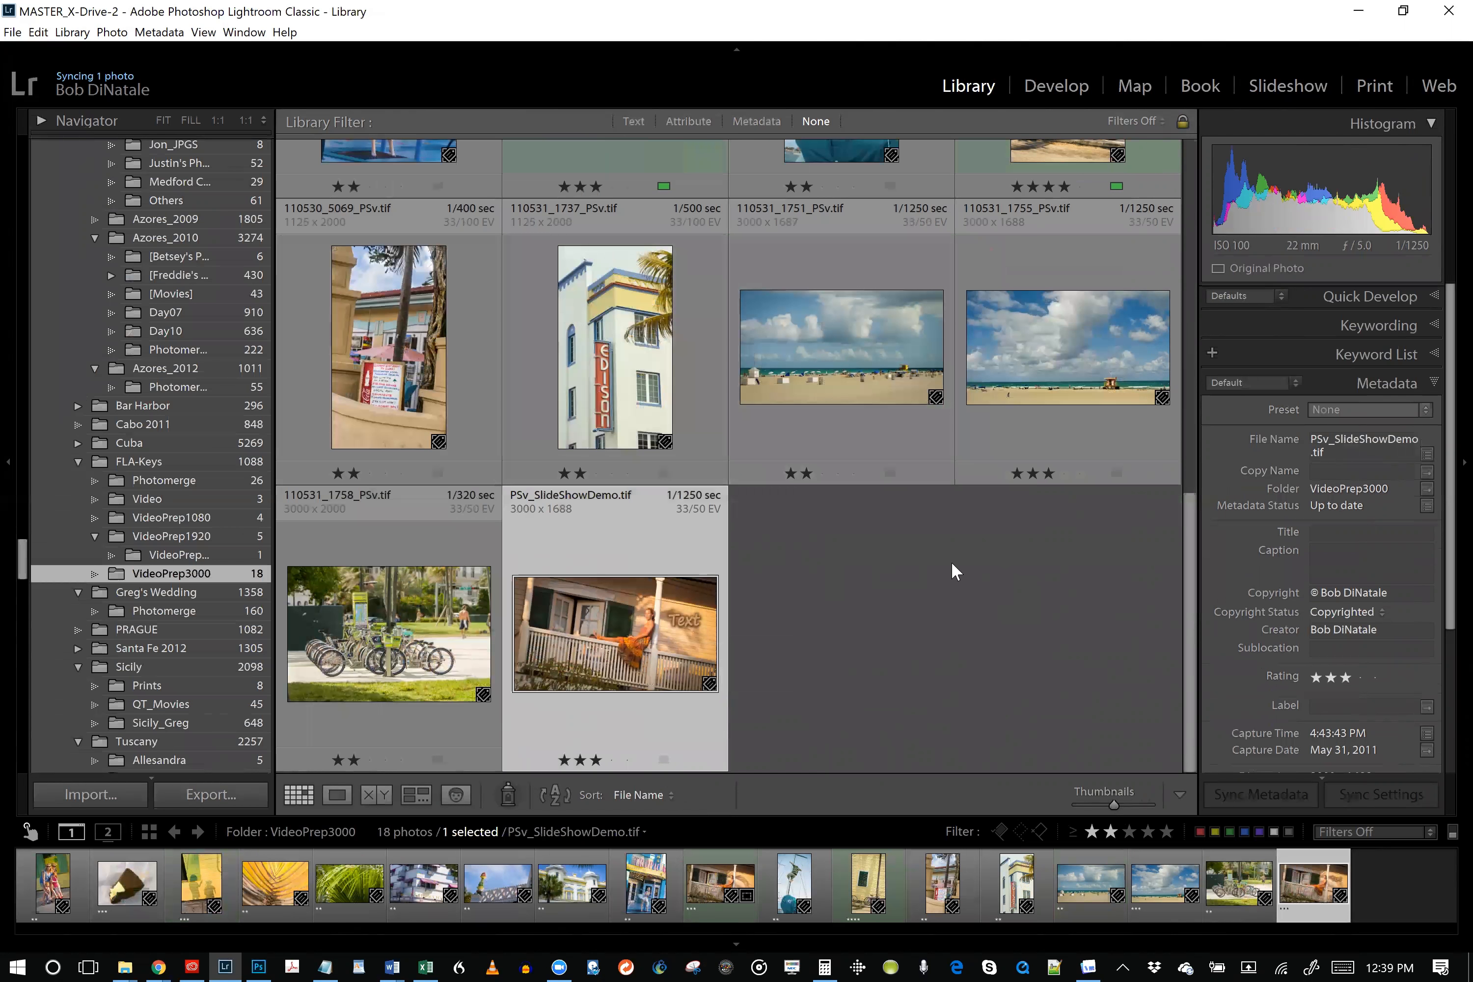
pyautogui.scroll(10, 816, 361)
pyautogui.click(640, 278)
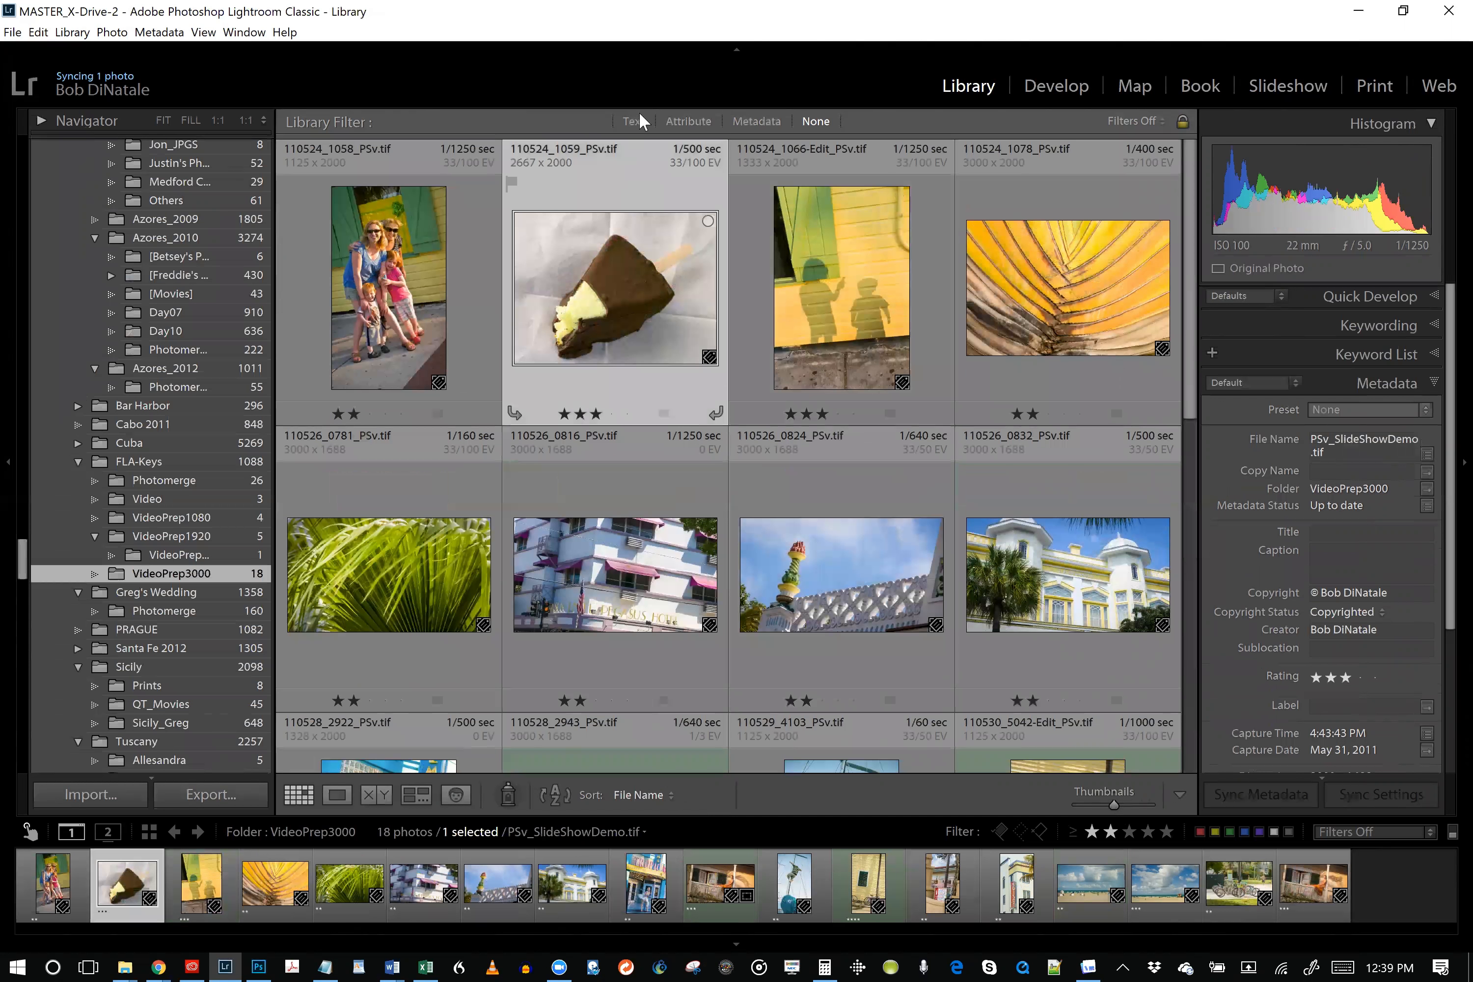
# Filter the VideoPrep3000 folder by text for filenames that start with "PSv"
pyautogui.click(633, 121)
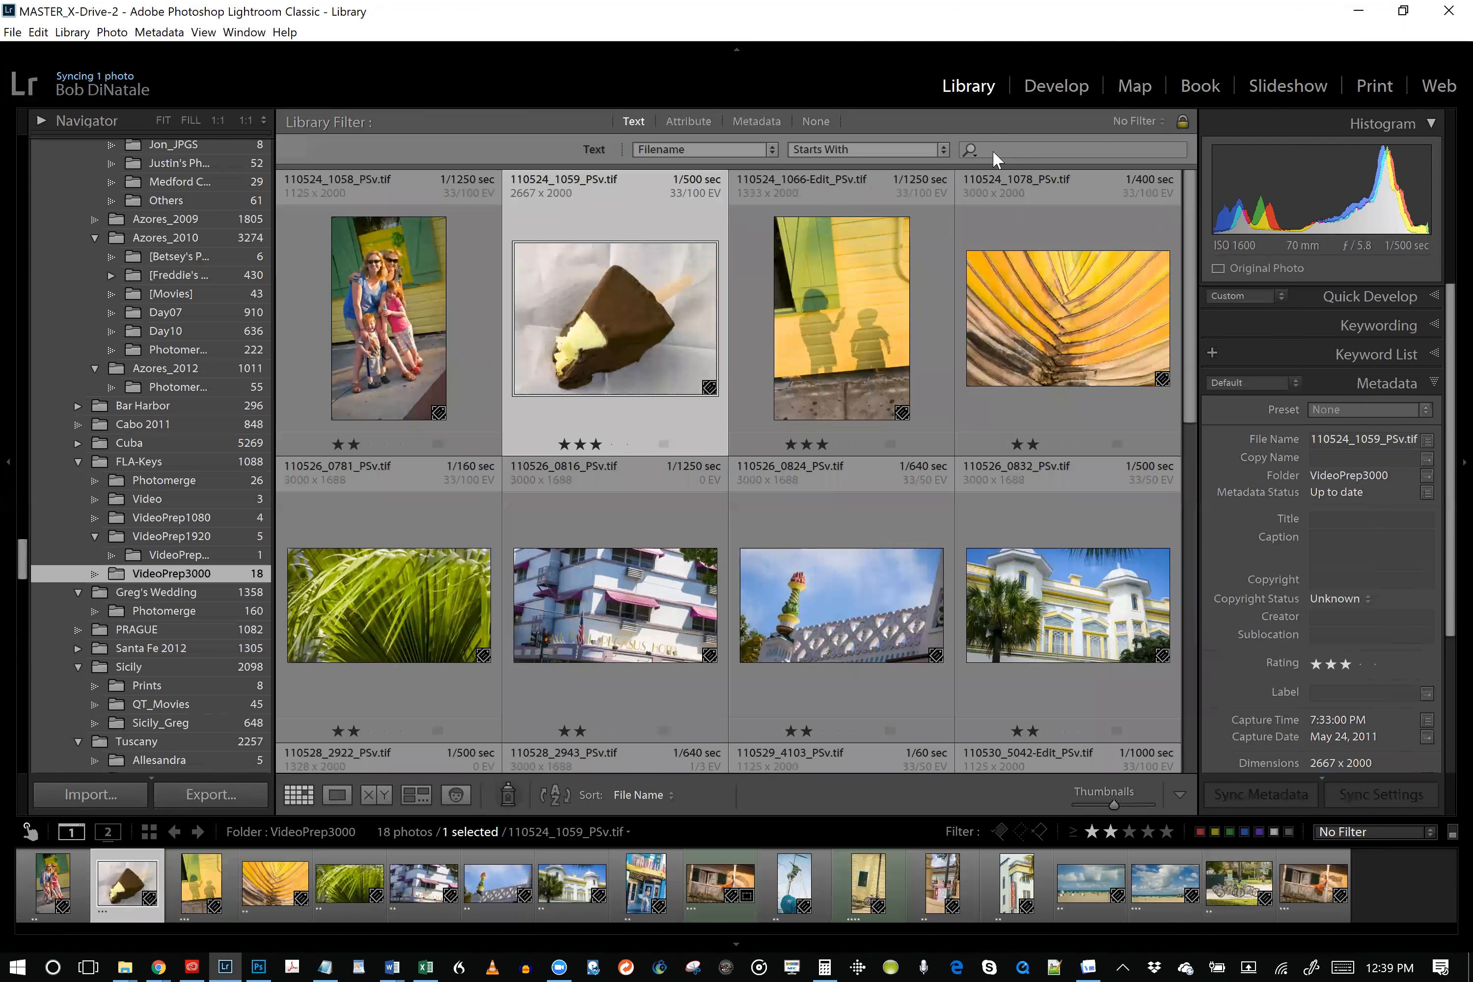
pyautogui.click(991, 151)
pyautogui.write('PS')
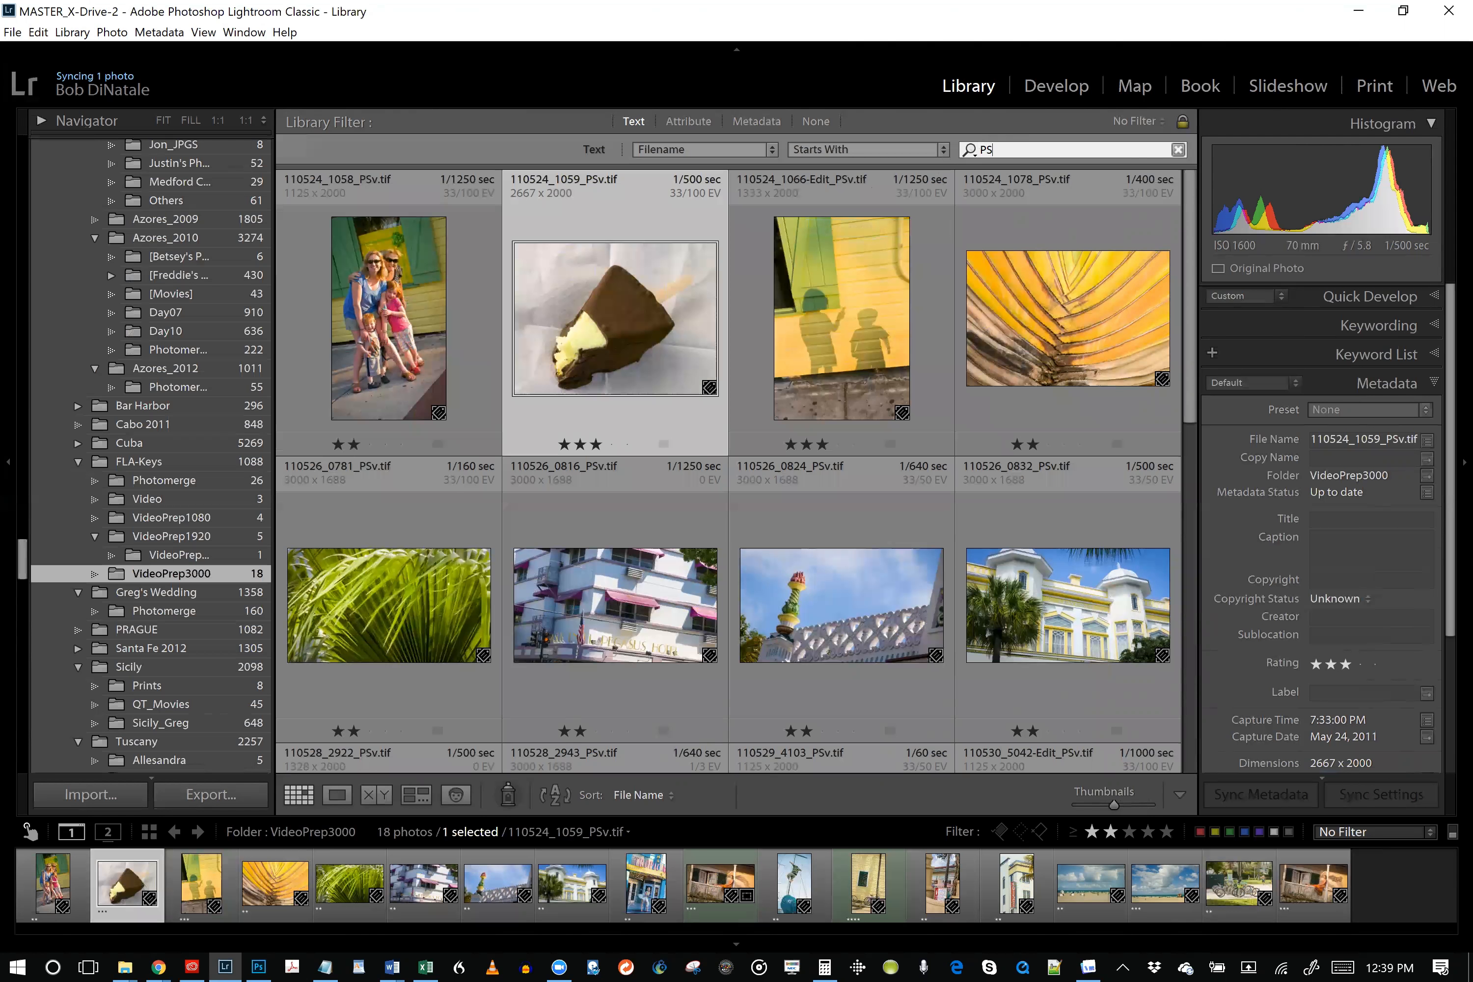
pyautogui.write('v_')
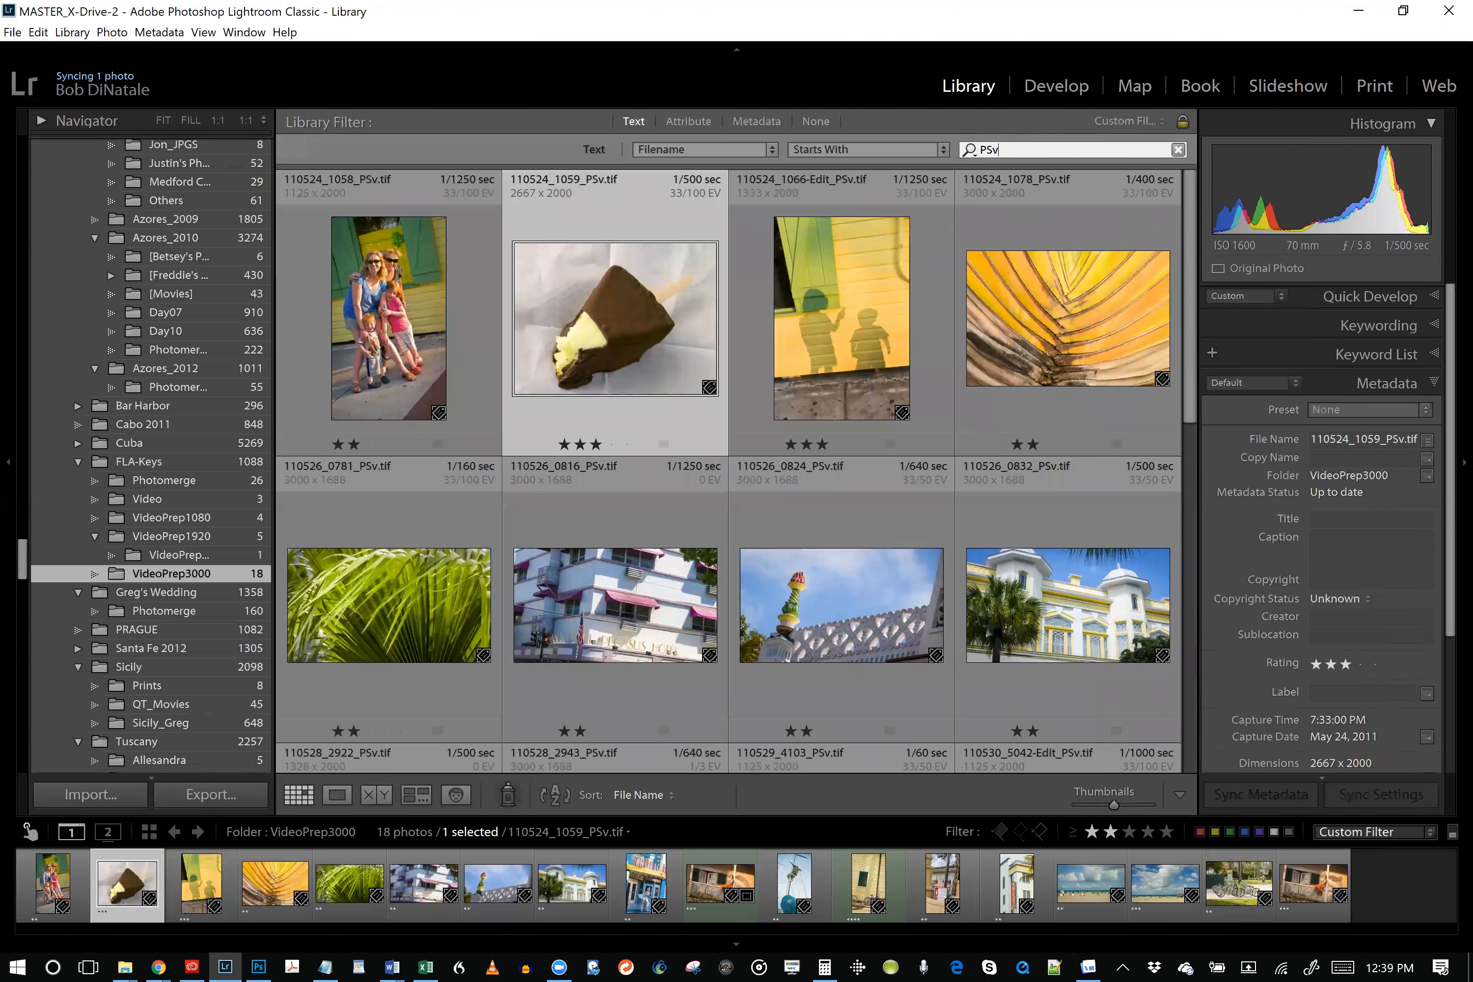